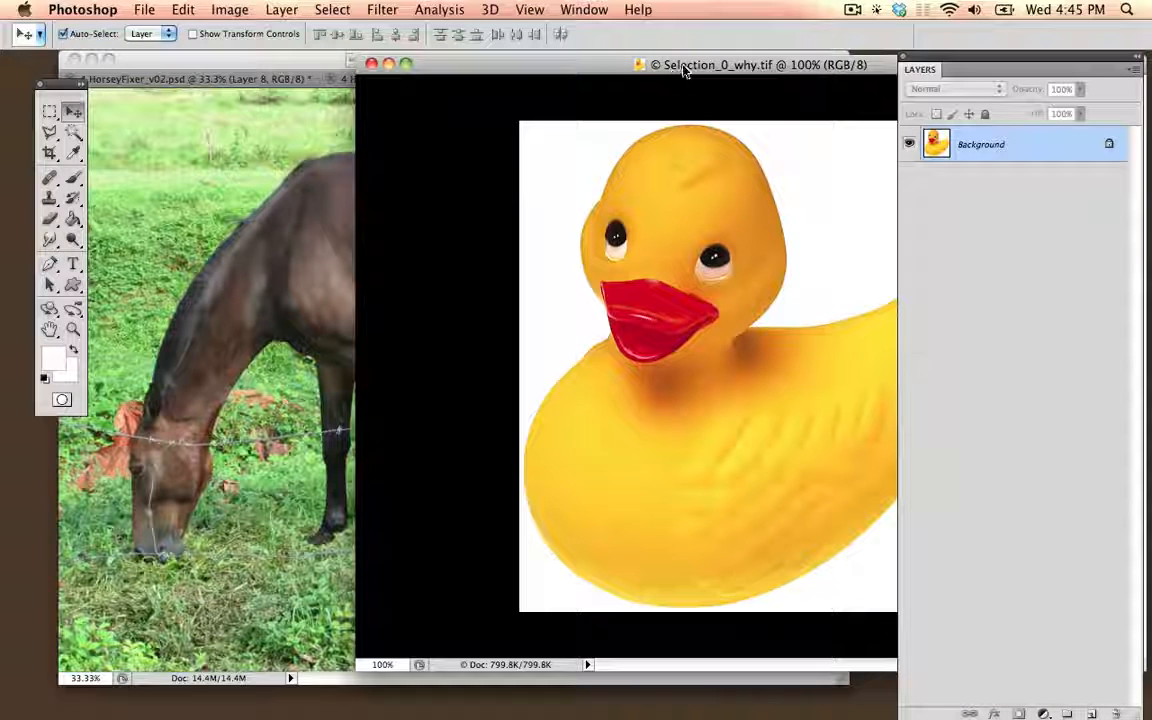
Step: Shift the duck image window slightly, and view the horse photo before bringing the duck image back to the front
{"action": "left_click_drag", "start_coordinate": [538, 64], "coordinate": [528, 89]}
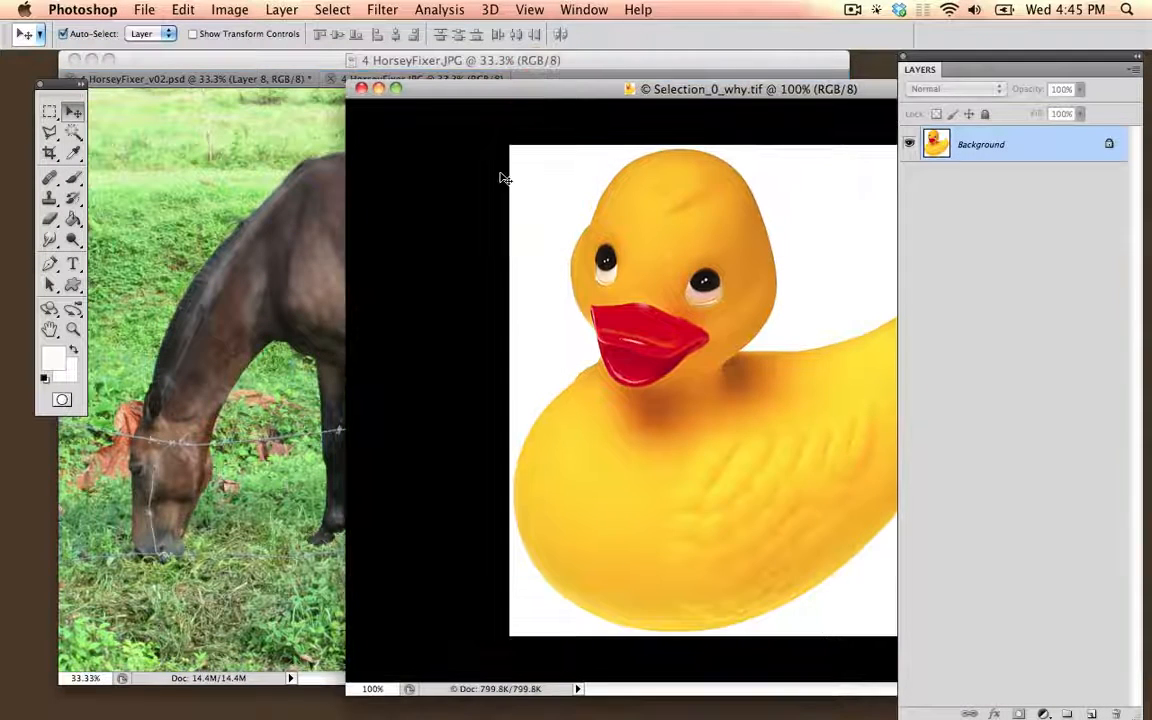
{"action": "left_click", "coordinate": [528, 64]}
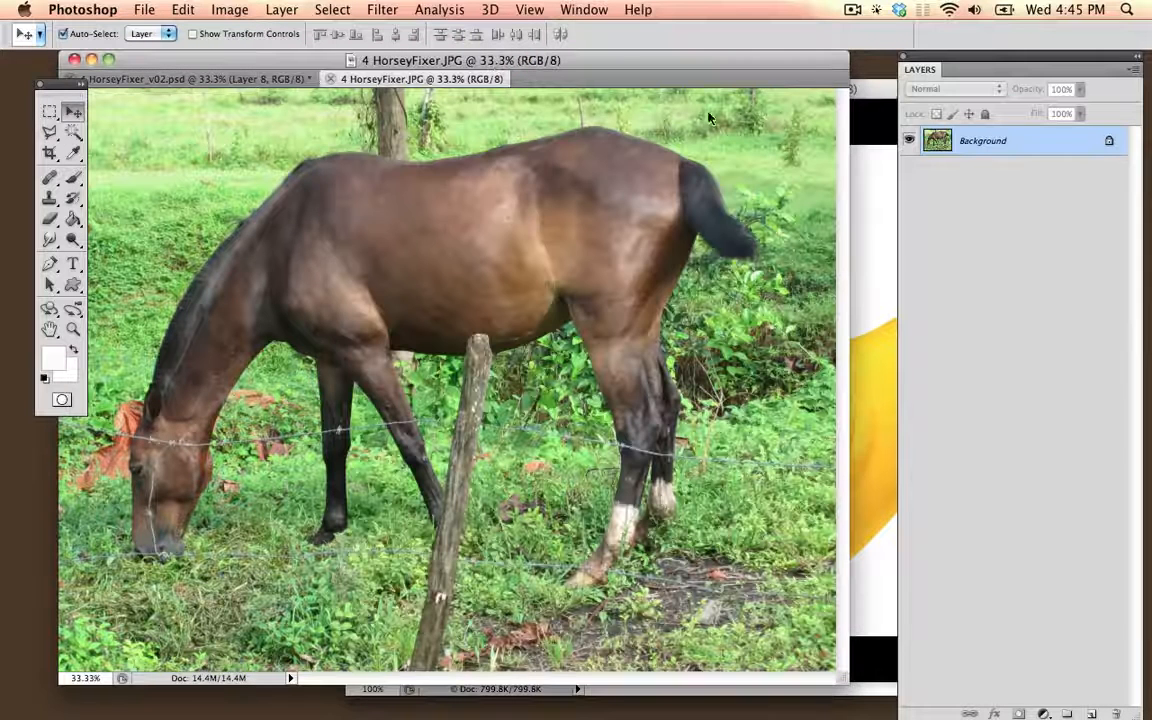
{"action": "left_click", "coordinate": [874, 90]}
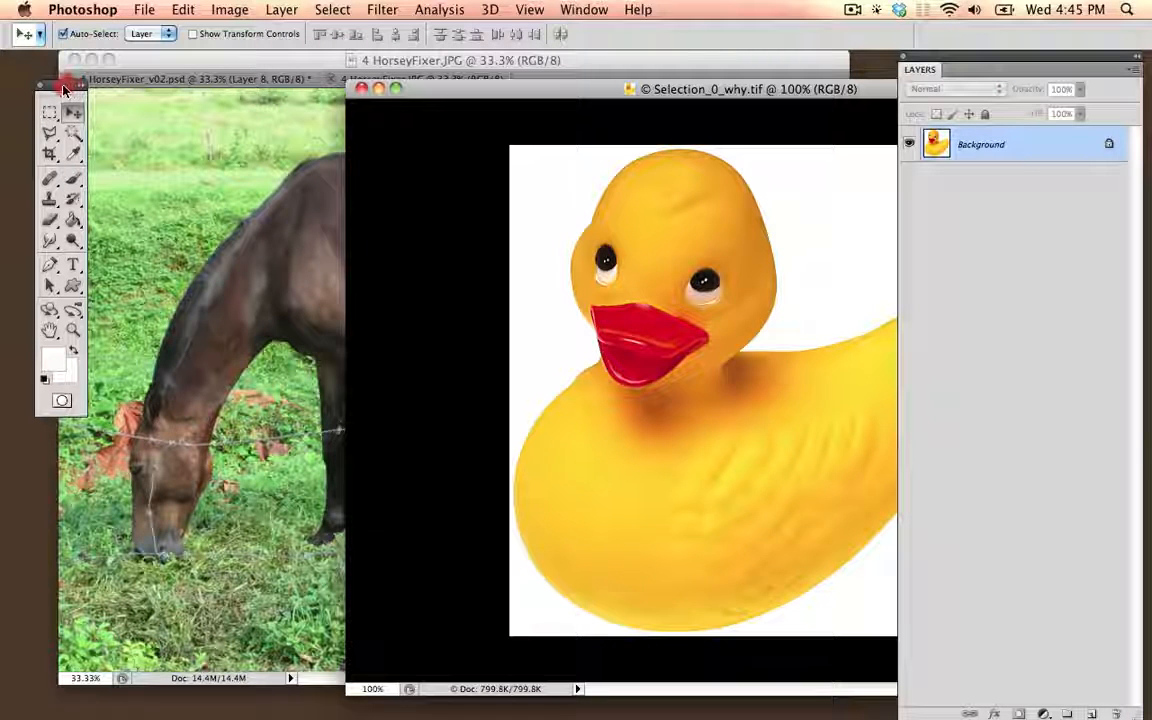
Step: Hide the Layers panel and show it again
{"action": "left_click", "coordinate": [583, 10]}
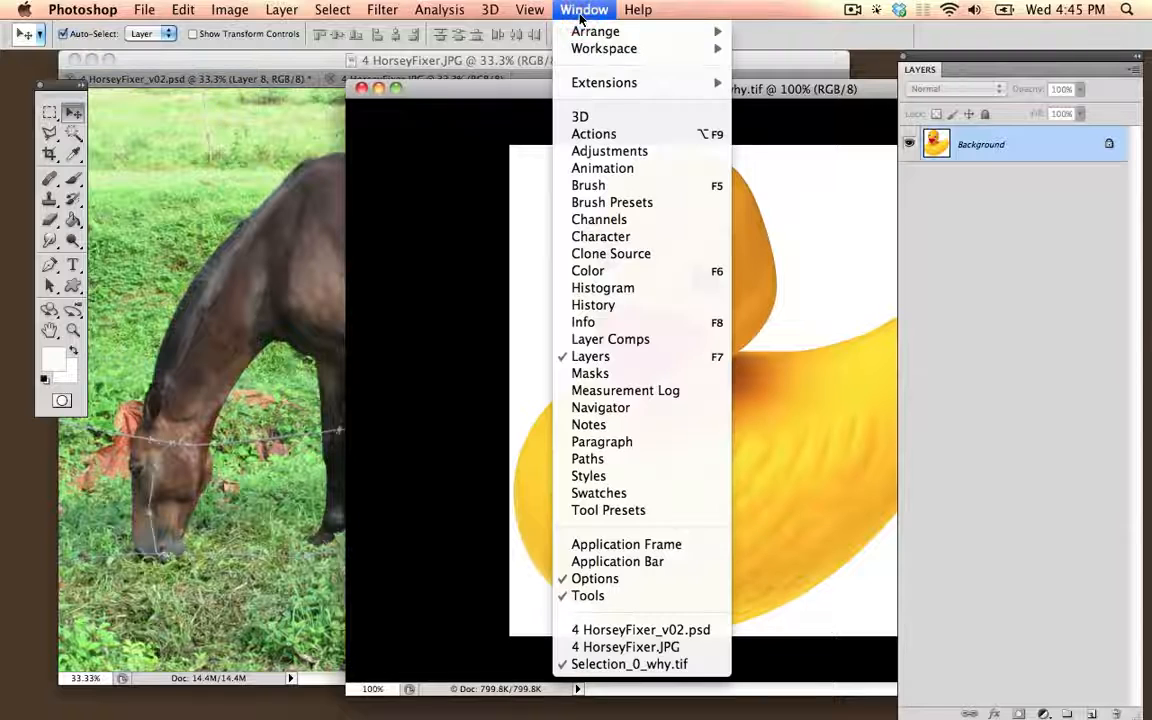
{"action": "left_click", "coordinate": [620, 358]}
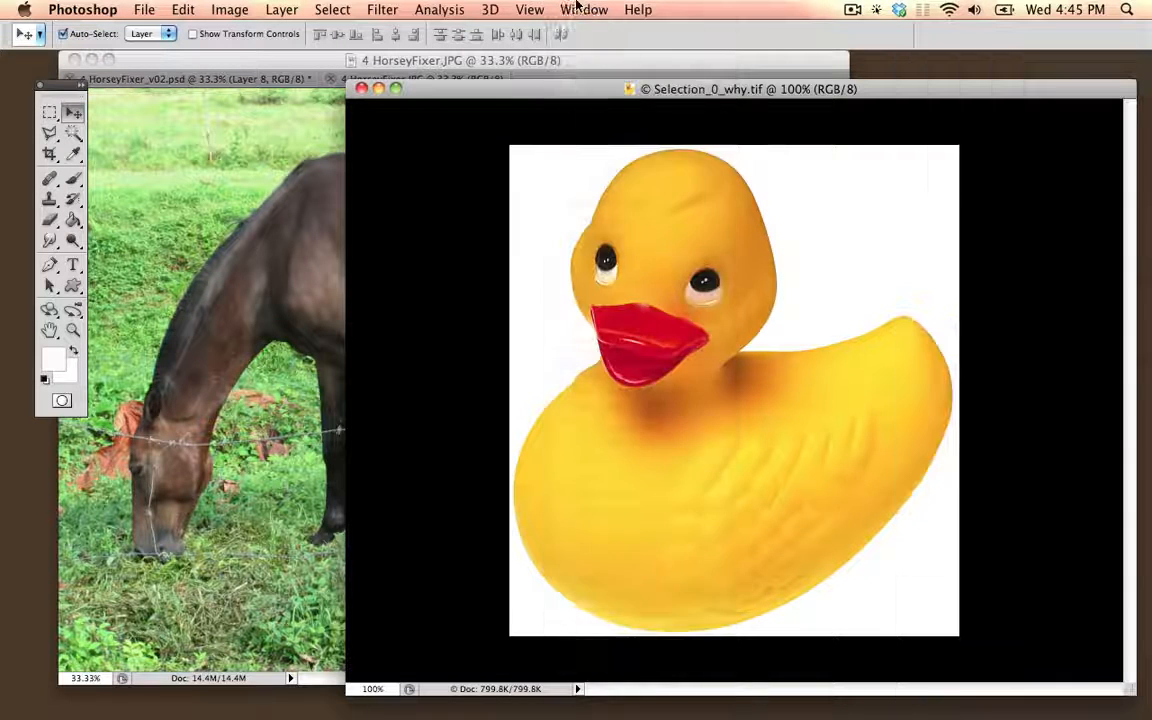
{"action": "left_click", "coordinate": [583, 10]}
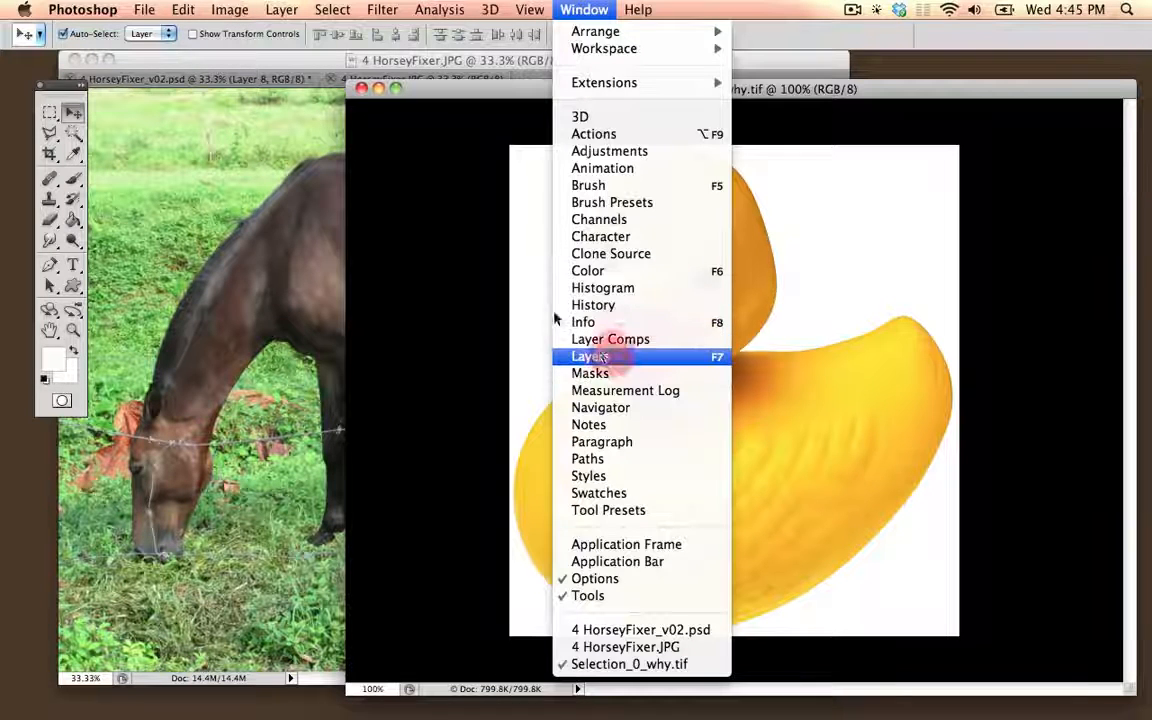
{"action": "left_click", "coordinate": [612, 356]}
Step: Copy the entire duck image into the horse photo with the Move tool and place it over the horse's shoulder
{"action": "left_click_drag", "start_coordinate": [643, 92], "coordinate": [695, 140]}
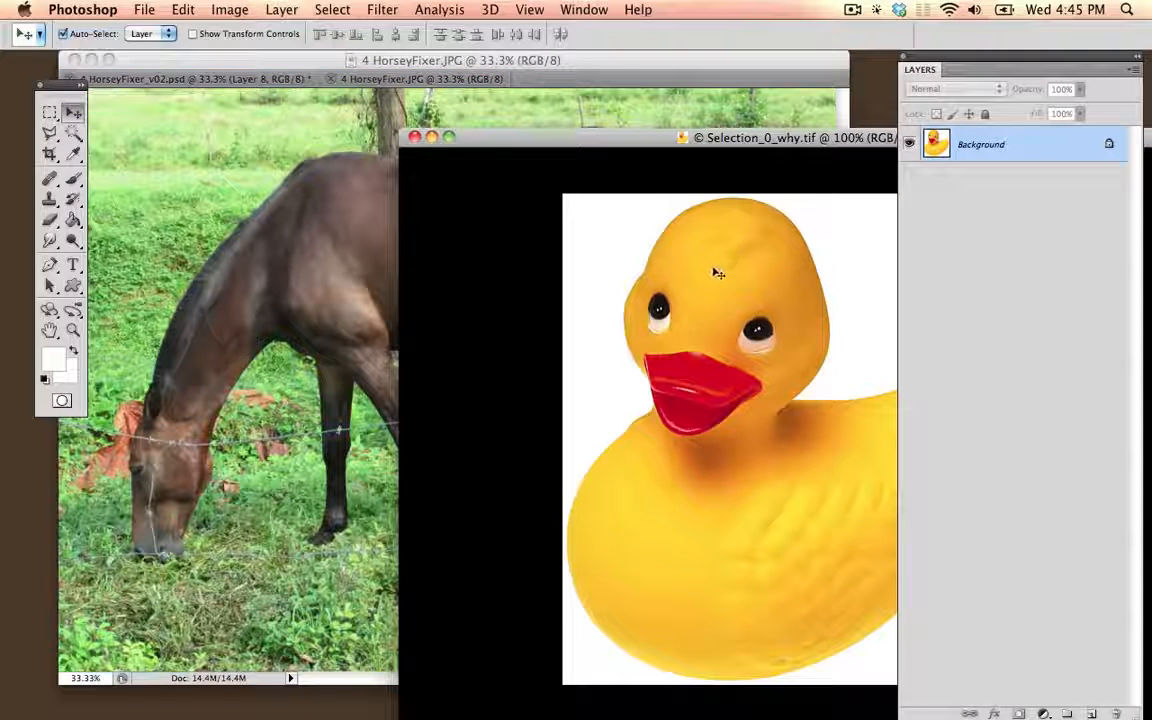
{"action": "left_click_drag", "start_coordinate": [726, 275], "coordinate": [268, 234]}
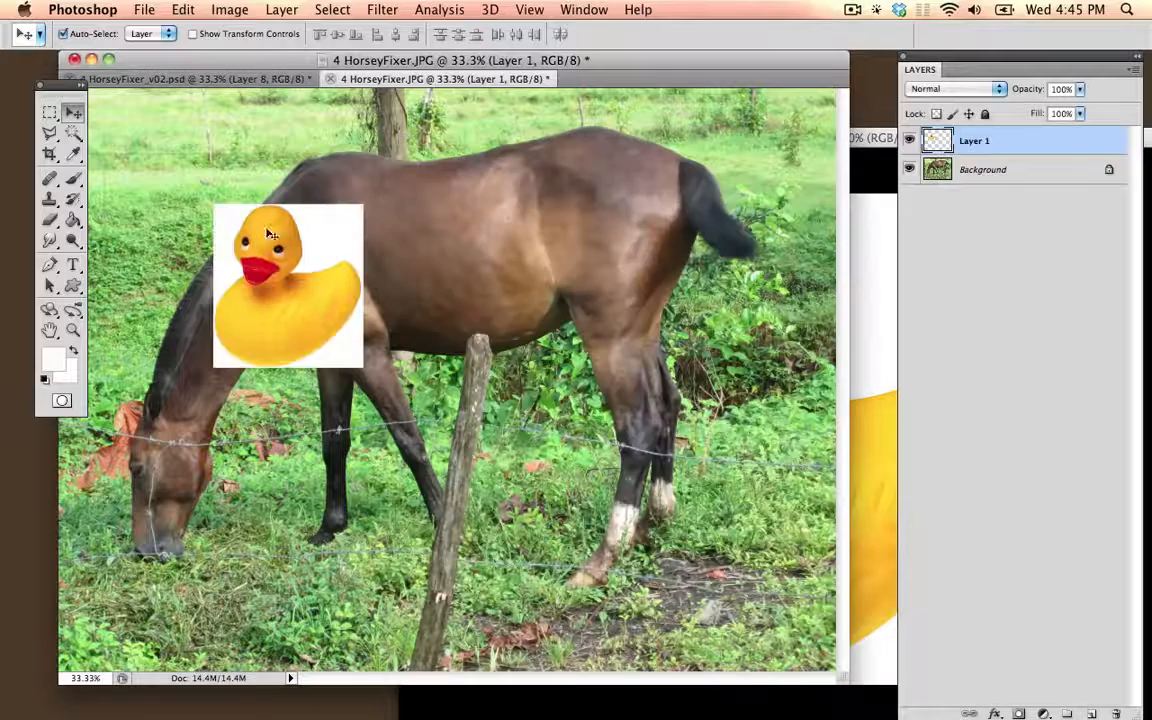
{"action": "left_click", "coordinate": [866, 250]}
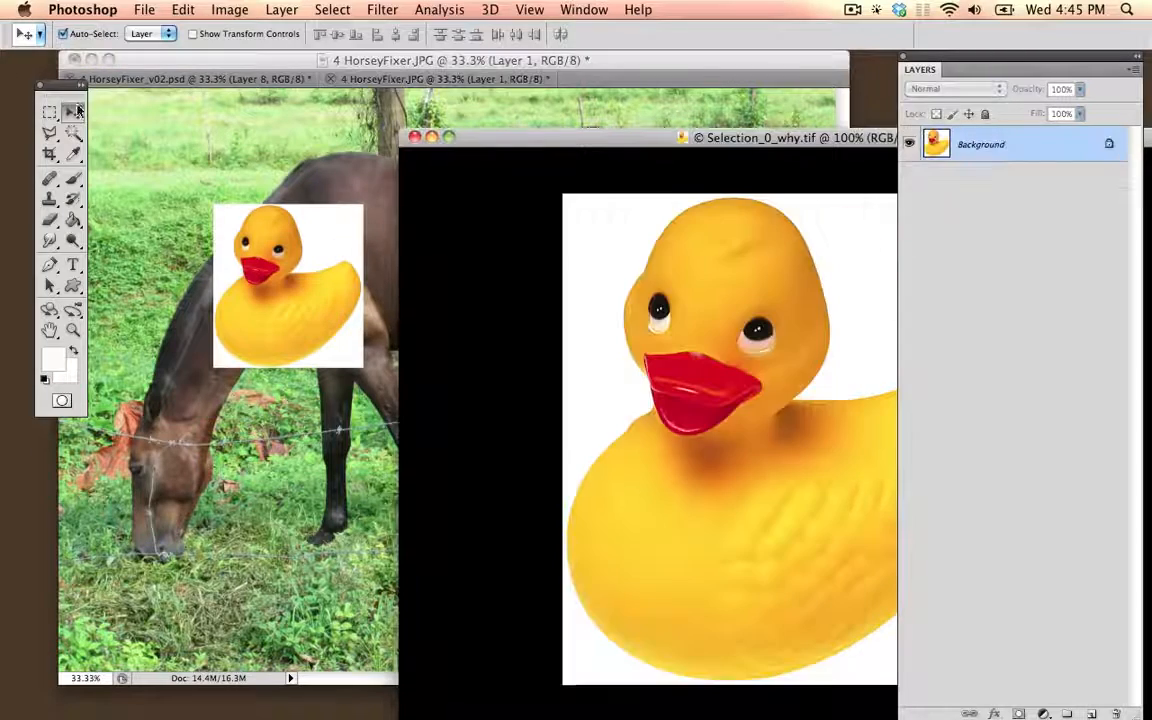
{"action": "key", "text": "alt+super+equal"}
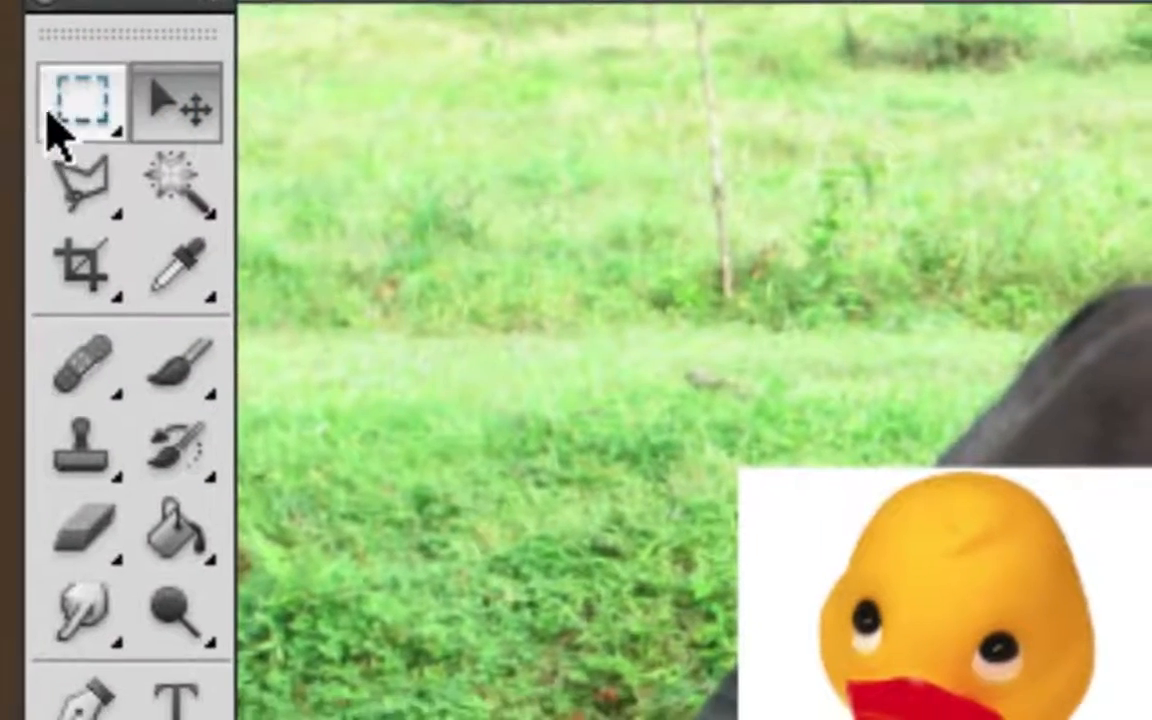
{"action": "left_click", "coordinate": [145, 112]}
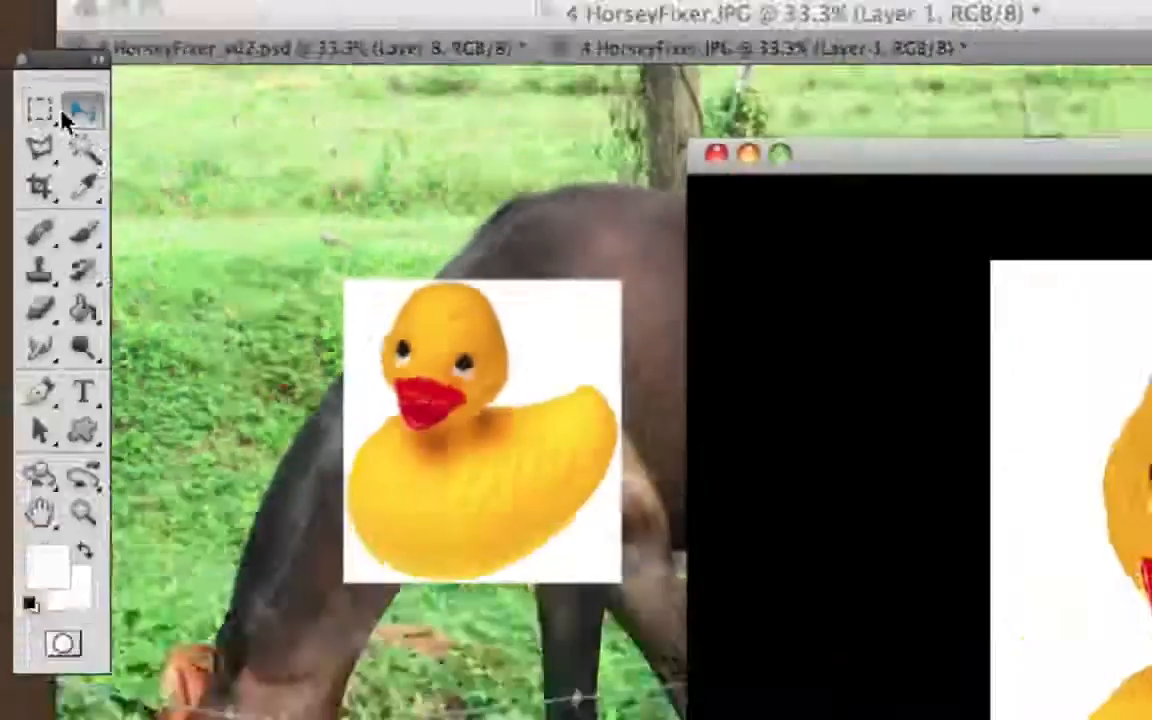
{"action": "key", "text": "alt+super+minus"}
{"action": "left_click_drag", "start_coordinate": [260, 240], "coordinate": [315, 231]}
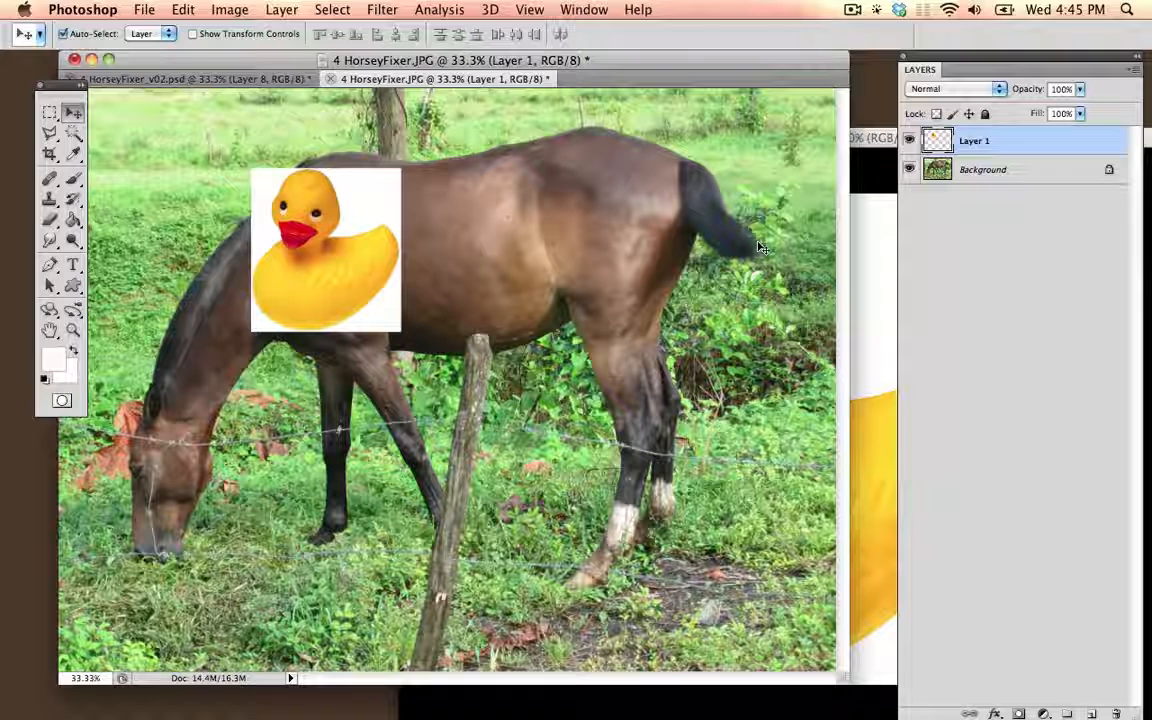
Step: Bring the duck image forward and select the white background around the duck with the Magic Wand
{"action": "left_click", "coordinate": [881, 260]}
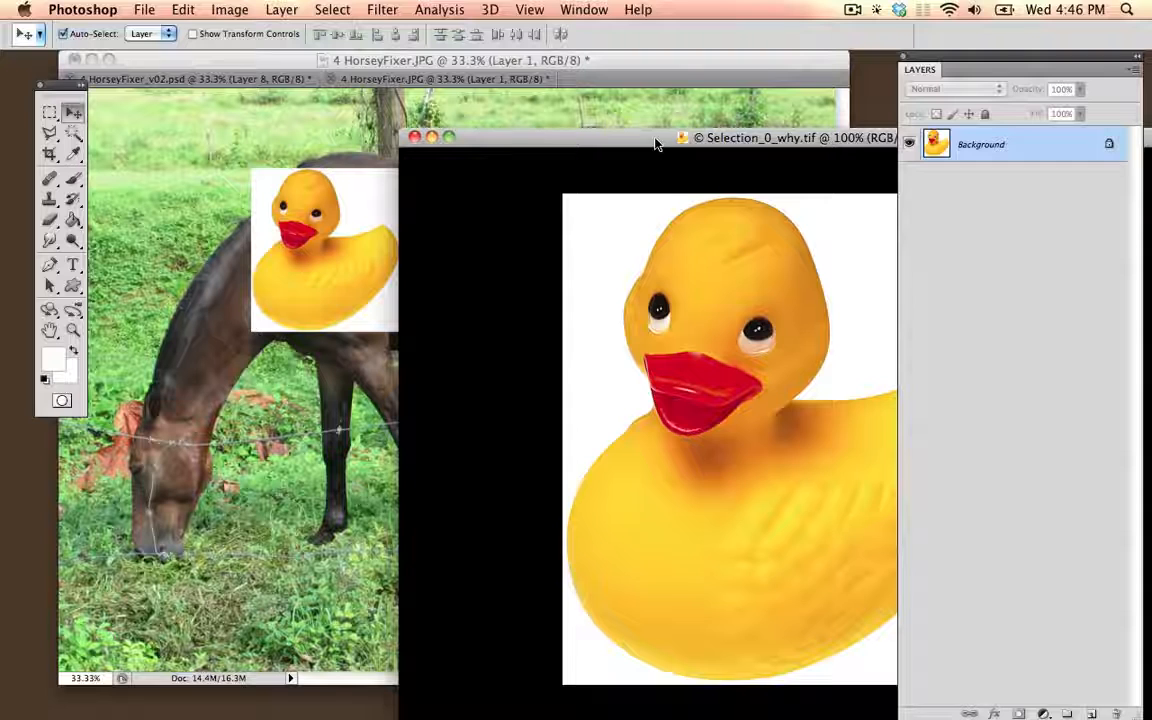
{"action": "left_click_drag", "start_coordinate": [654, 138], "coordinate": [470, 134]}
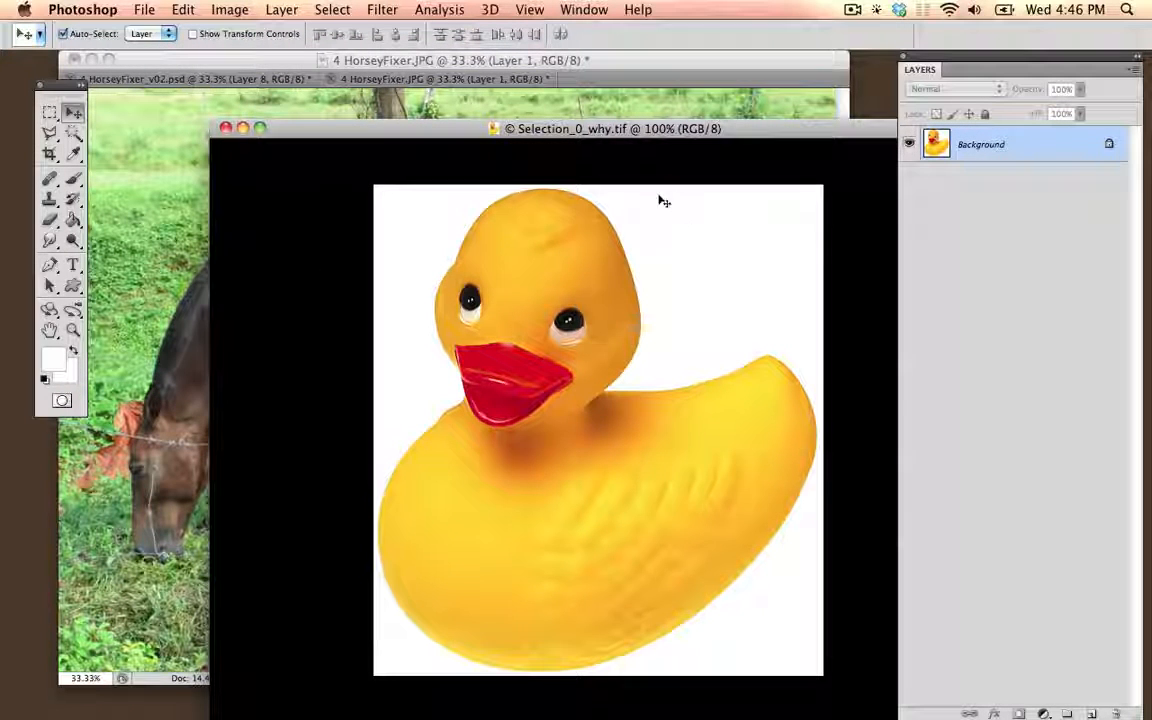
{"action": "left_click", "coordinate": [72, 133]}
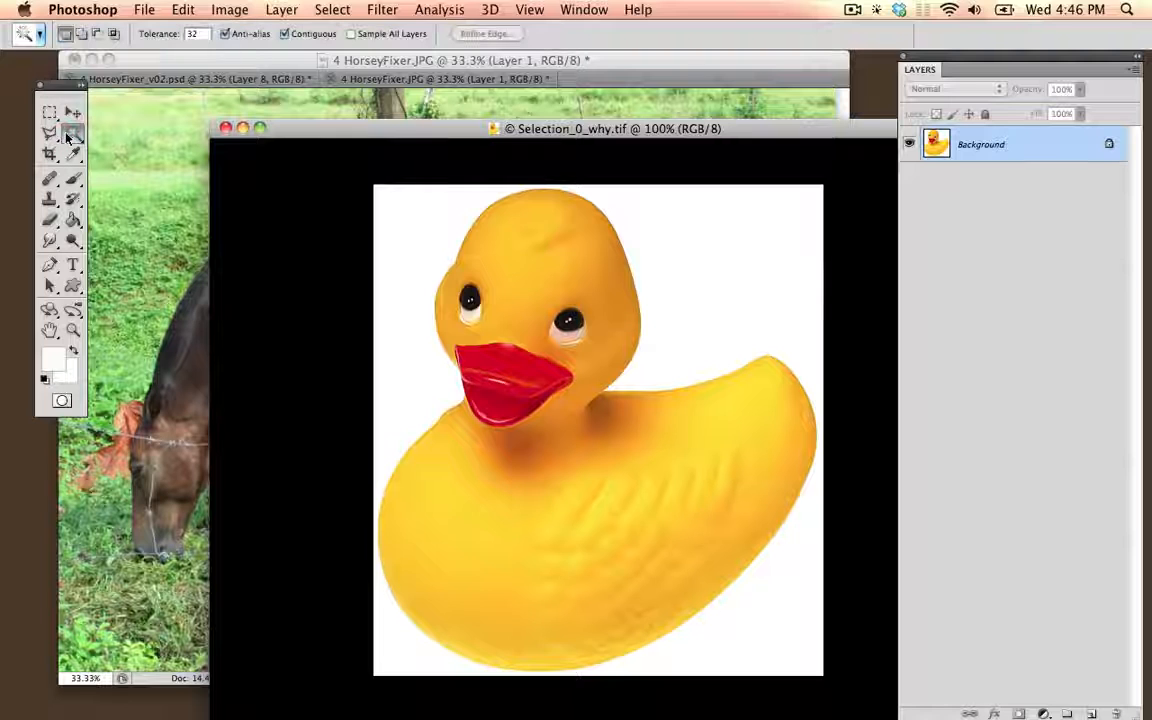
{"action": "left_click", "coordinate": [432, 228]}
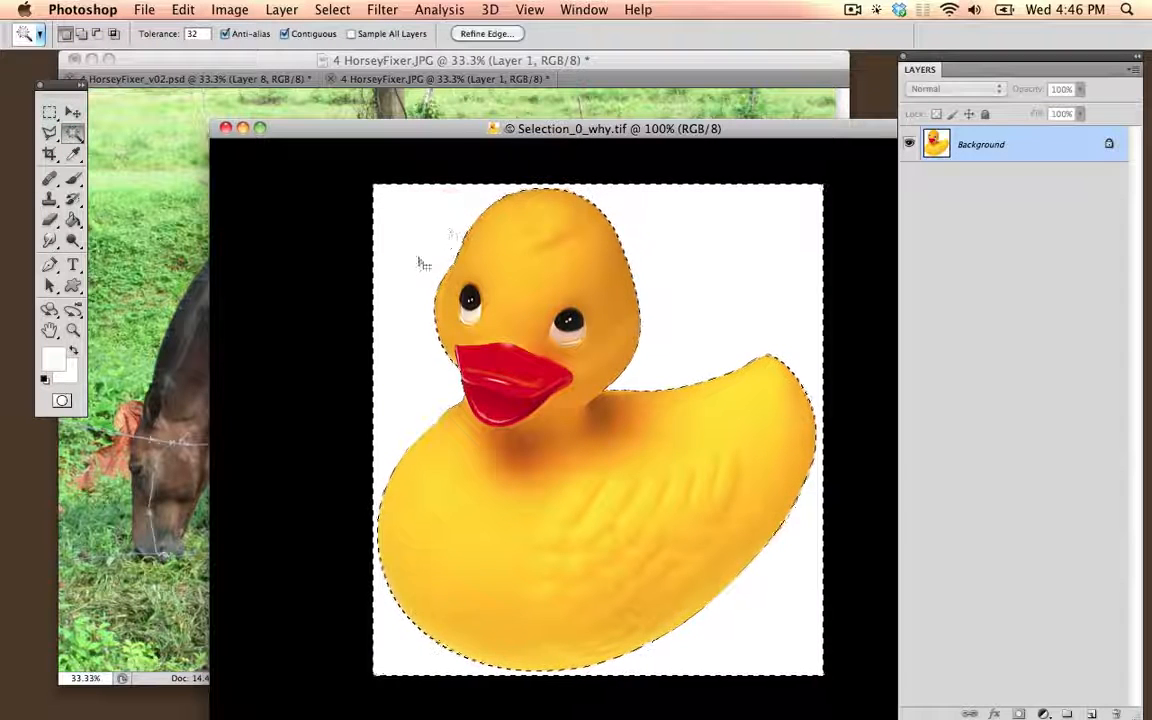
Step: Copy the selected white background into the horse photo and place it over the fence post below the belly
{"action": "left_click", "coordinate": [72, 112]}
{"action": "left_click_drag", "start_coordinate": [419, 232], "coordinate": [150, 219]}
{"action": "left_click_drag", "start_coordinate": [240, 200], "coordinate": [534, 322]}
Step: Return to the duck image and invert the selection so that only the duck is selected
{"action": "left_click", "coordinate": [870, 222]}
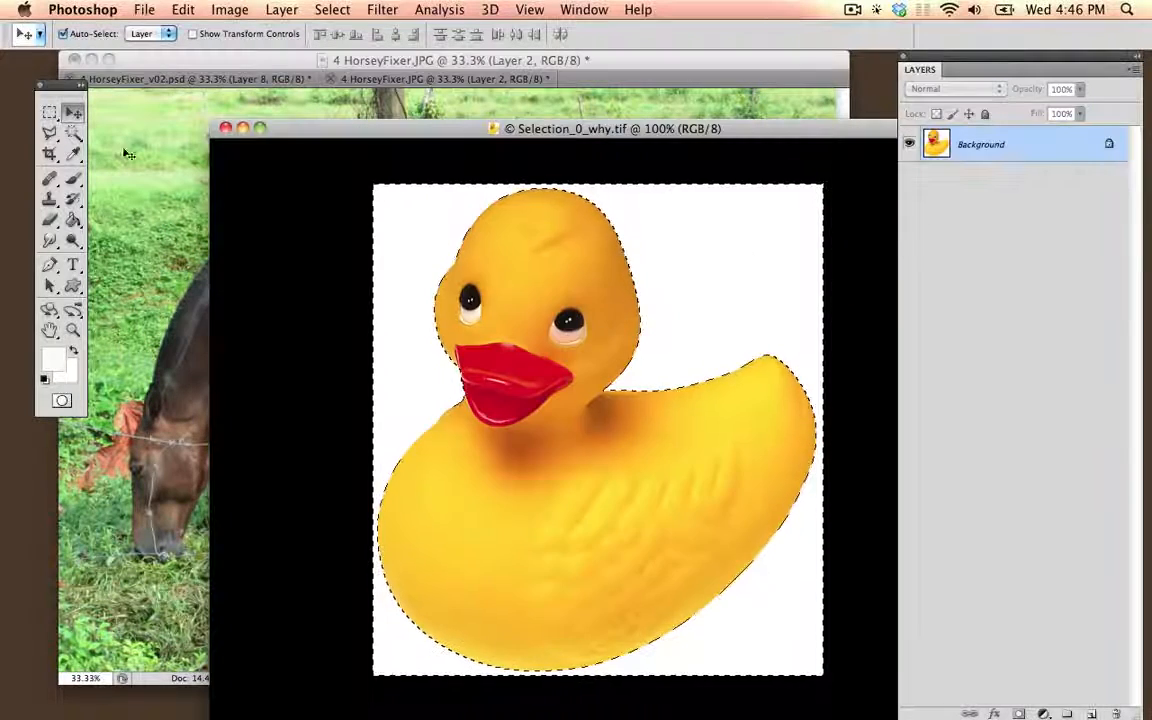
{"action": "key", "text": "w"}
{"action": "right_click", "coordinate": [782, 278]}
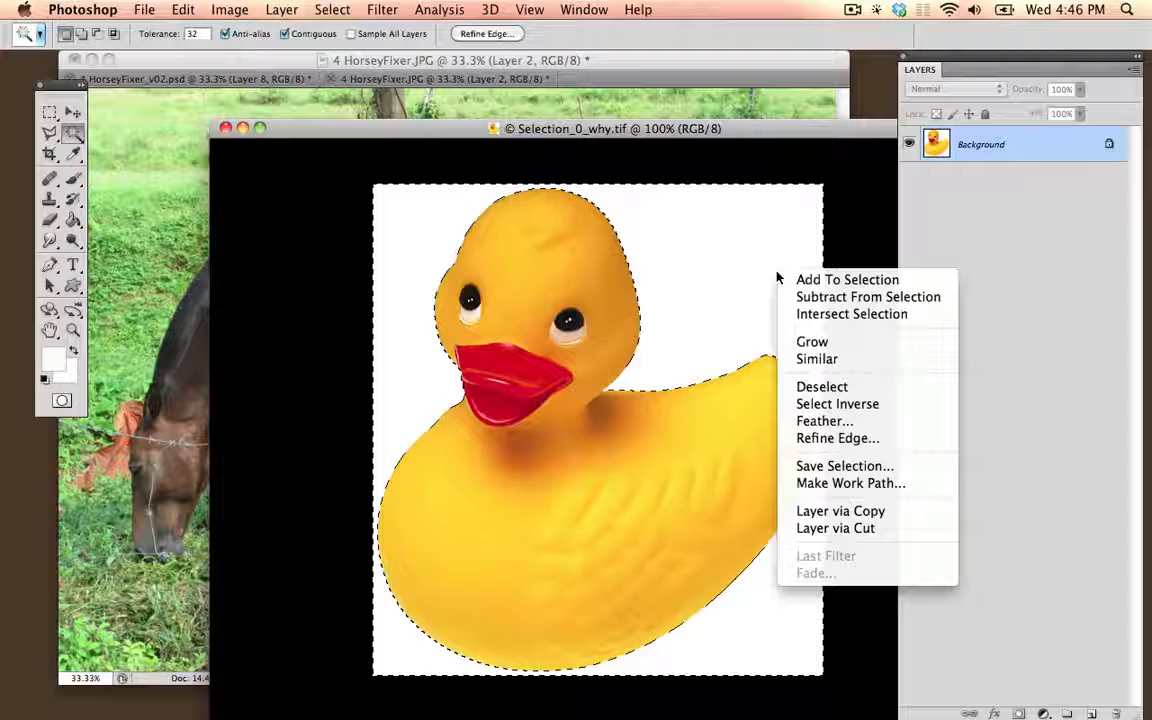
{"action": "left_click", "coordinate": [411, 219]}
{"action": "right_click", "coordinate": [435, 229]}
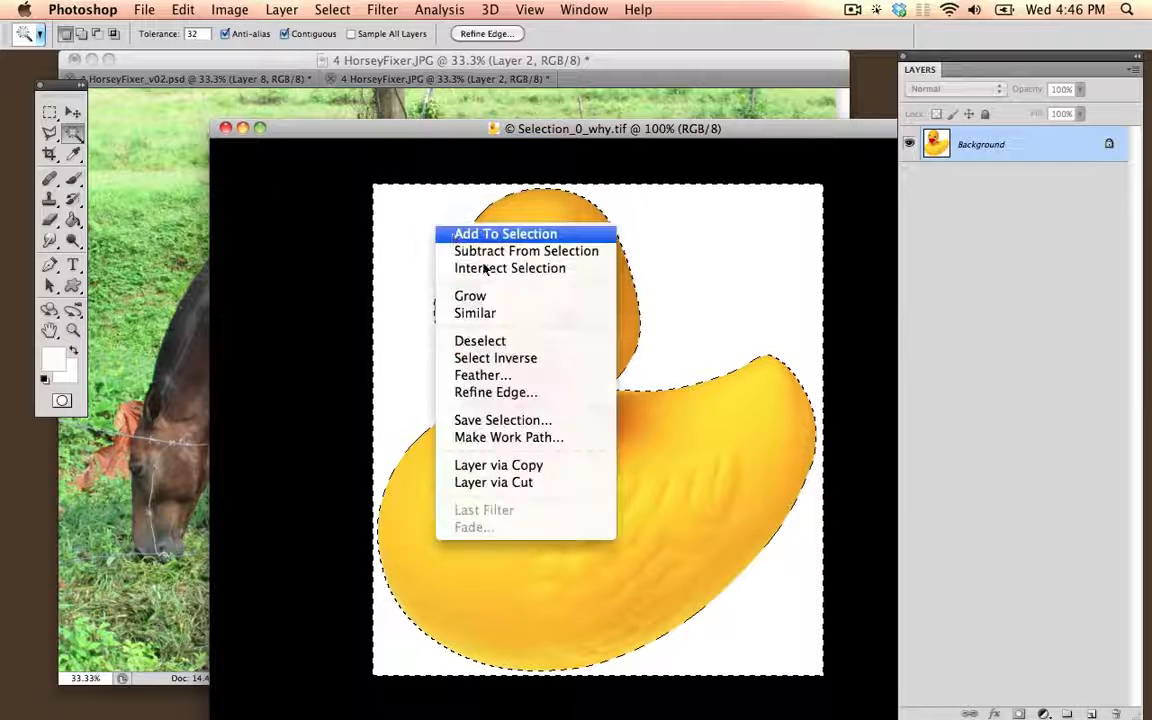
{"action": "left_click", "coordinate": [528, 358]}
Step: Copy the selected duck into the horse photo with the Move tool and position it over the horse's hindquarters
{"action": "key", "text": "v"}
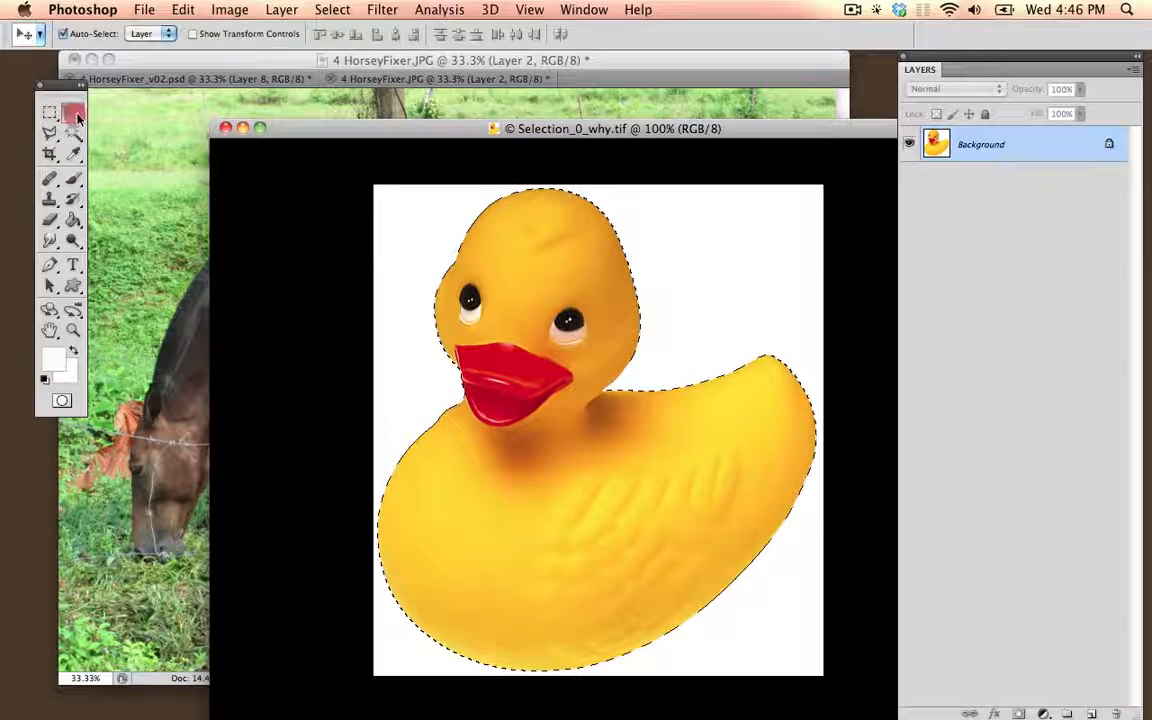
{"action": "left_click_drag", "start_coordinate": [548, 288], "coordinate": [665, 233]}
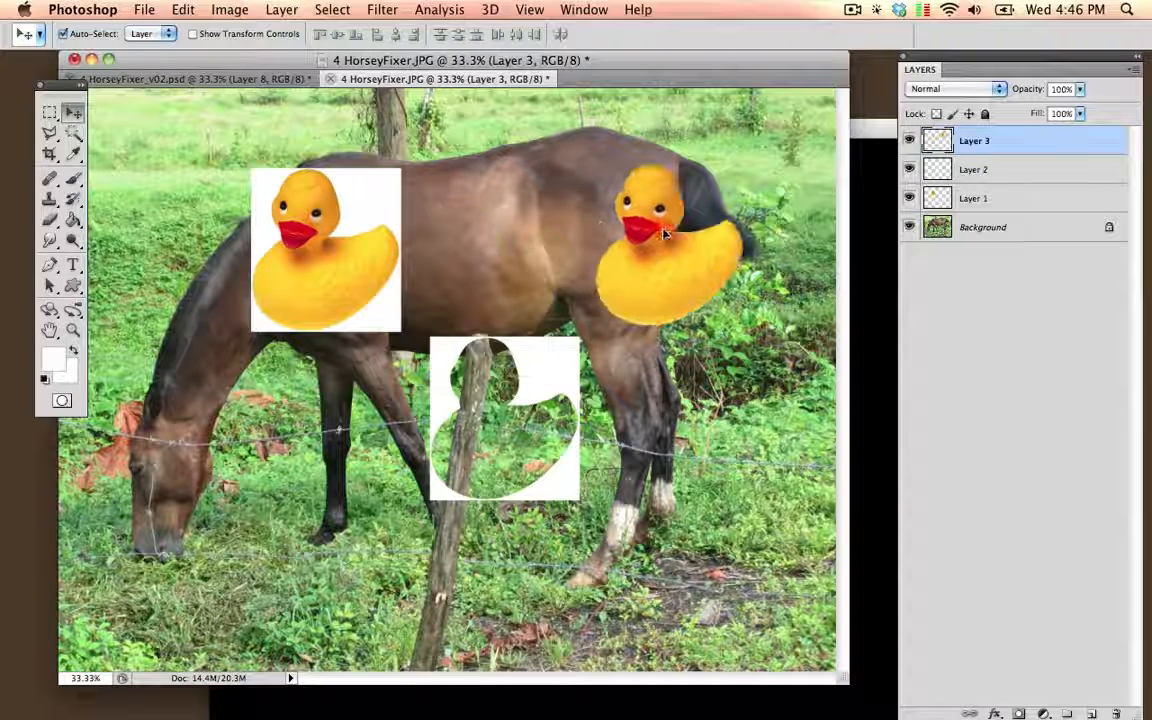
{"action": "left_click", "coordinate": [70, 133]}
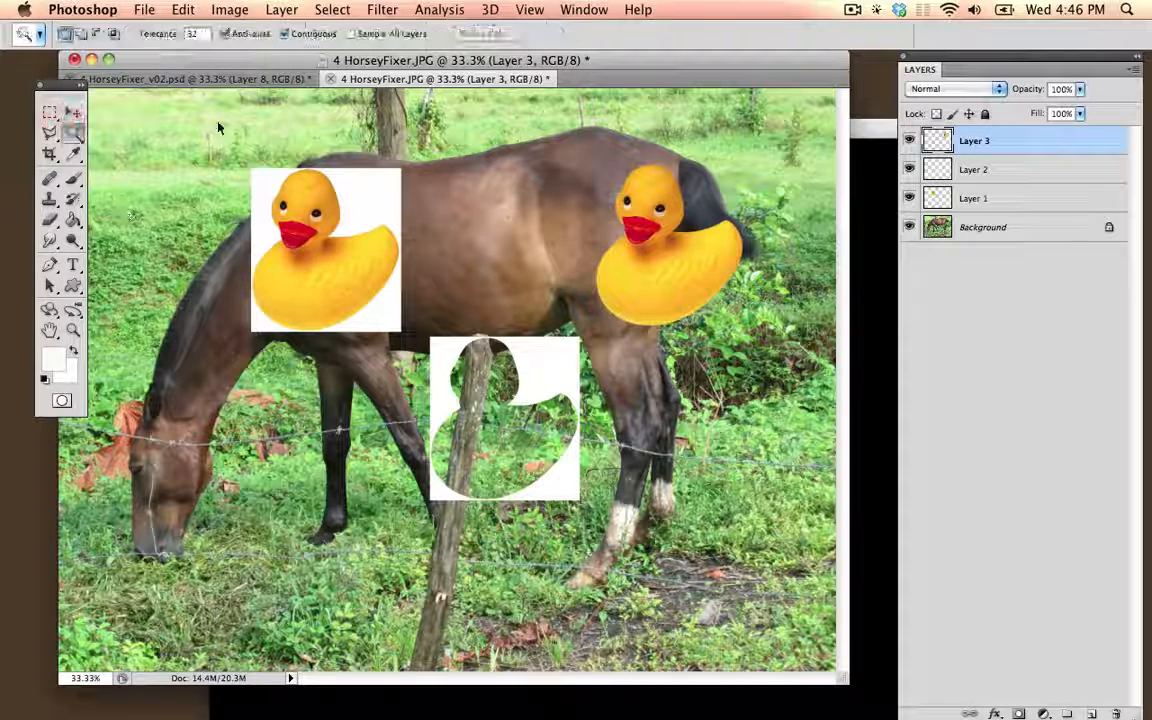
{"action": "left_click", "coordinate": [73, 112]}
{"action": "left_click_drag", "start_coordinate": [609, 247], "coordinate": [549, 212]}
Step: Reposition the full duck image and the white background cutout slightly up and to the left in the horse photo
{"action": "left_click", "coordinate": [340, 243]}
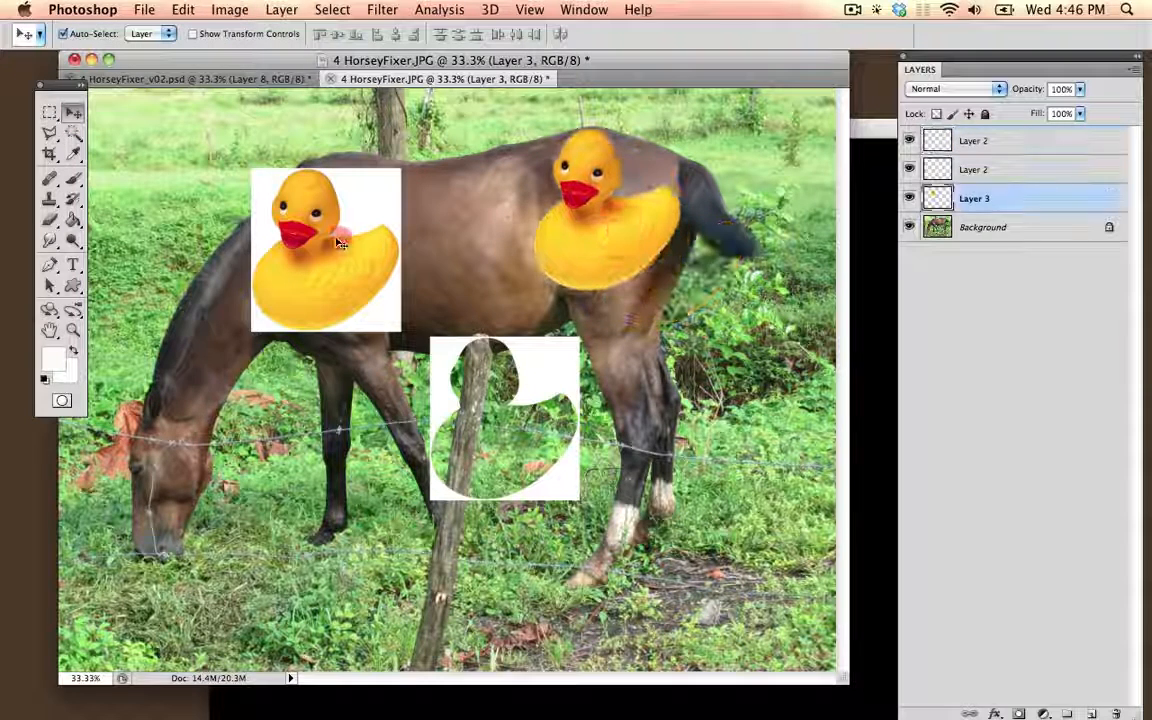
{"action": "left_click_drag", "start_coordinate": [340, 243], "coordinate": [309, 246]}
{"action": "left_click_drag", "start_coordinate": [497, 325], "coordinate": [443, 291]}
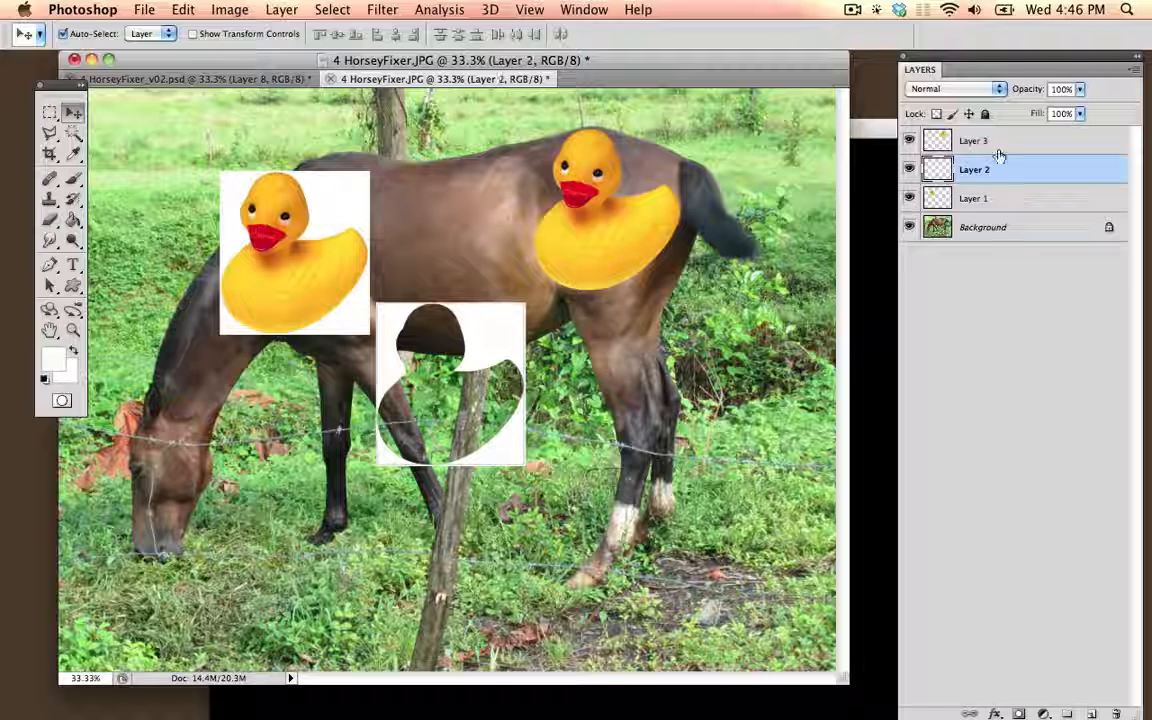
Step: Move the Layers panel over the edge of the horse photo and nudge the full duck image slightly upward
{"action": "left_click_drag", "start_coordinate": [1019, 64], "coordinate": [868, 109]}
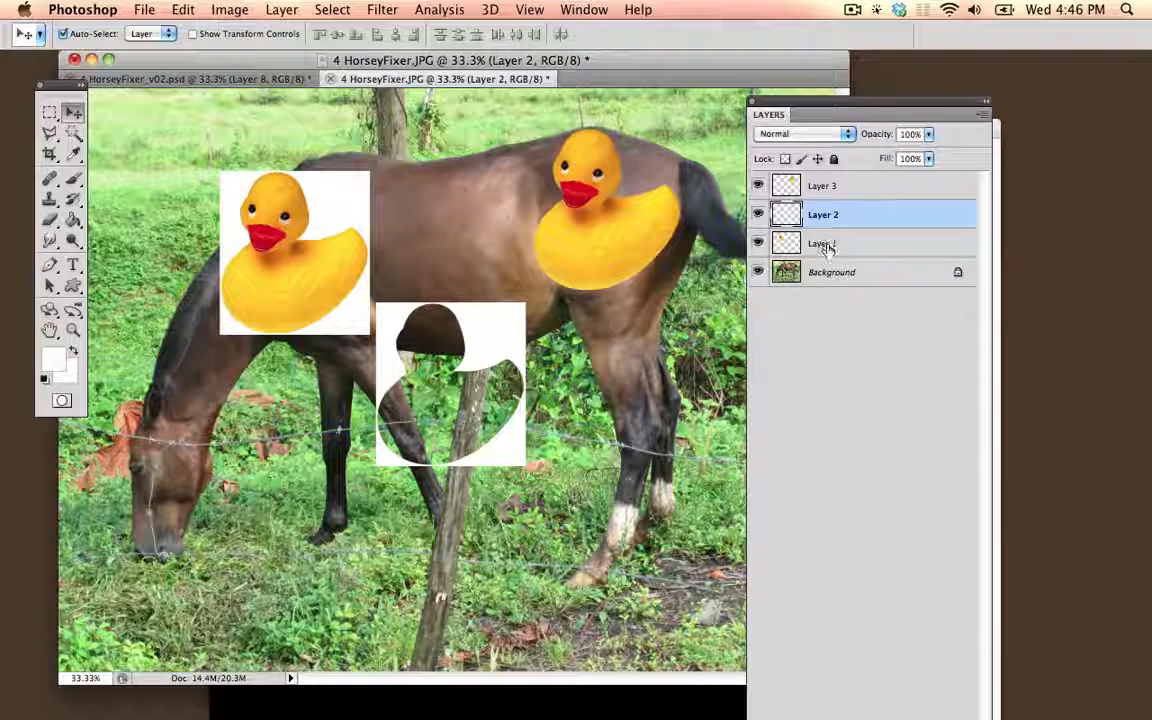
{"action": "left_click_drag", "start_coordinate": [874, 108], "coordinate": [876, 70]}
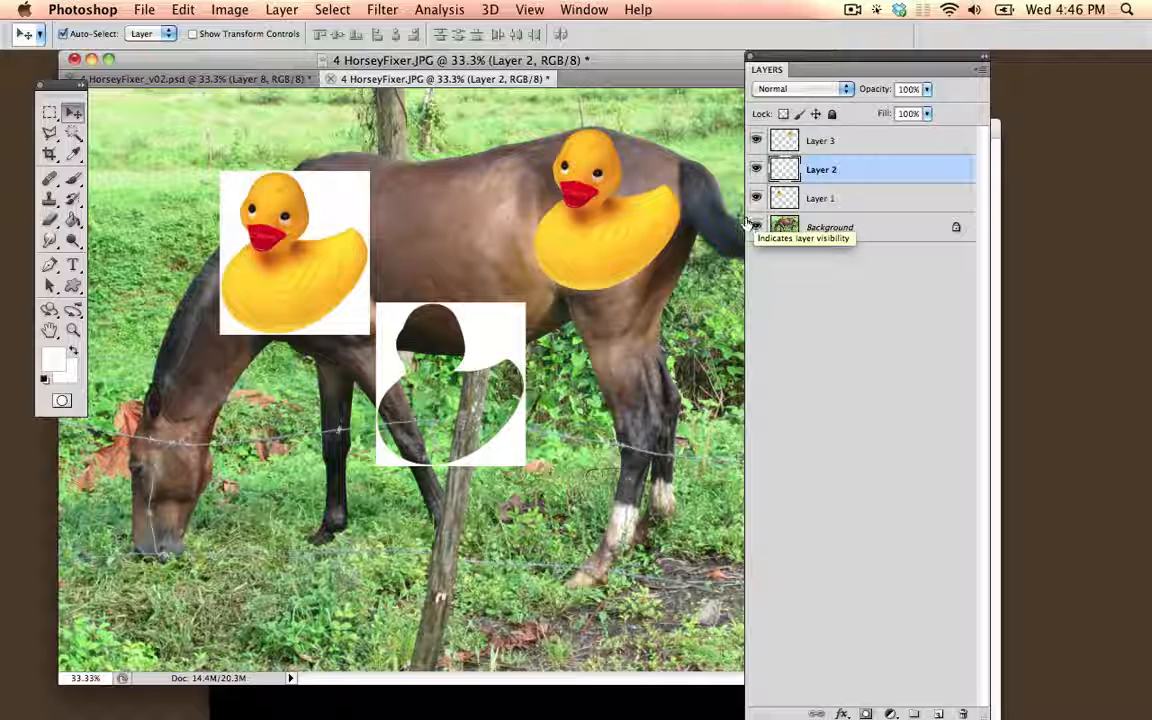
{"action": "mouse_move", "coordinate": [310, 238]}
{"action": "left_mouse_down"}
{"action": "mouse_move", "coordinate": [352, 223]}
{"action": "mouse_move", "coordinate": [314, 232]}
{"action": "left_mouse_up"}
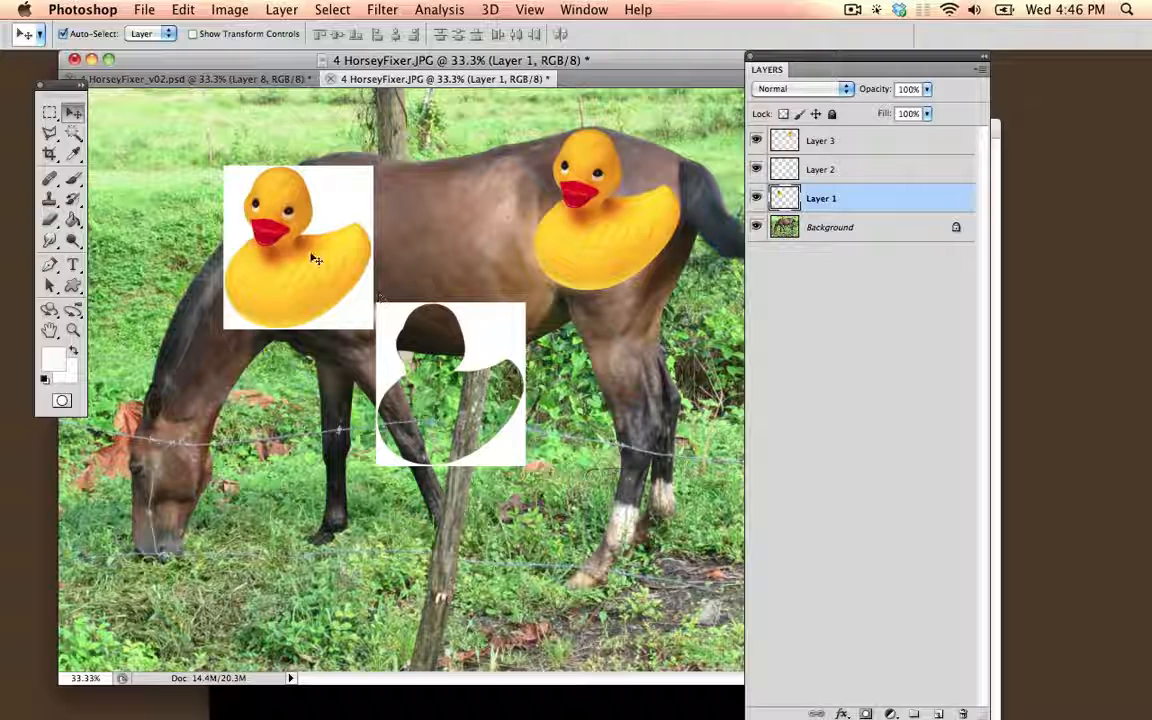
Step: Delete the full duck image layer and the white background layer, and shorten the Layers panel
{"action": "left_click", "coordinate": [953, 201]}
{"action": "left_click_drag", "start_coordinate": [971, 460], "coordinate": [963, 713]}
{"action": "left_click_drag", "start_coordinate": [499, 327], "coordinate": [504, 260]}
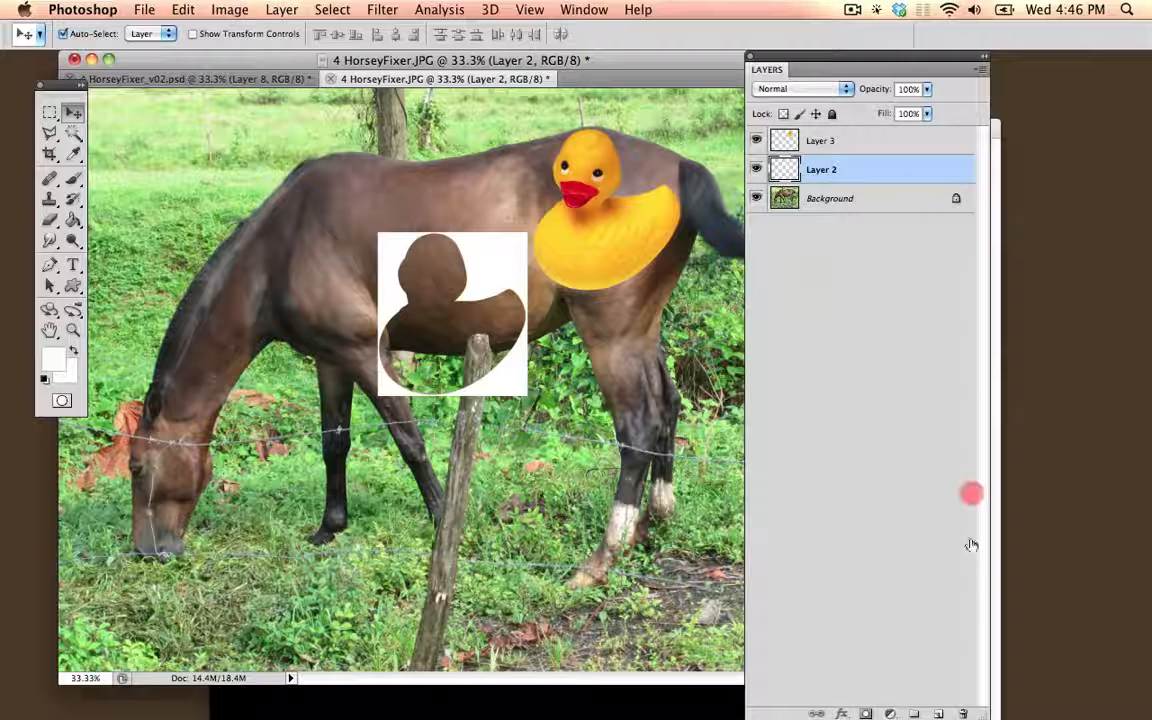
{"action": "left_click_drag", "start_coordinate": [971, 545], "coordinate": [986, 457]}
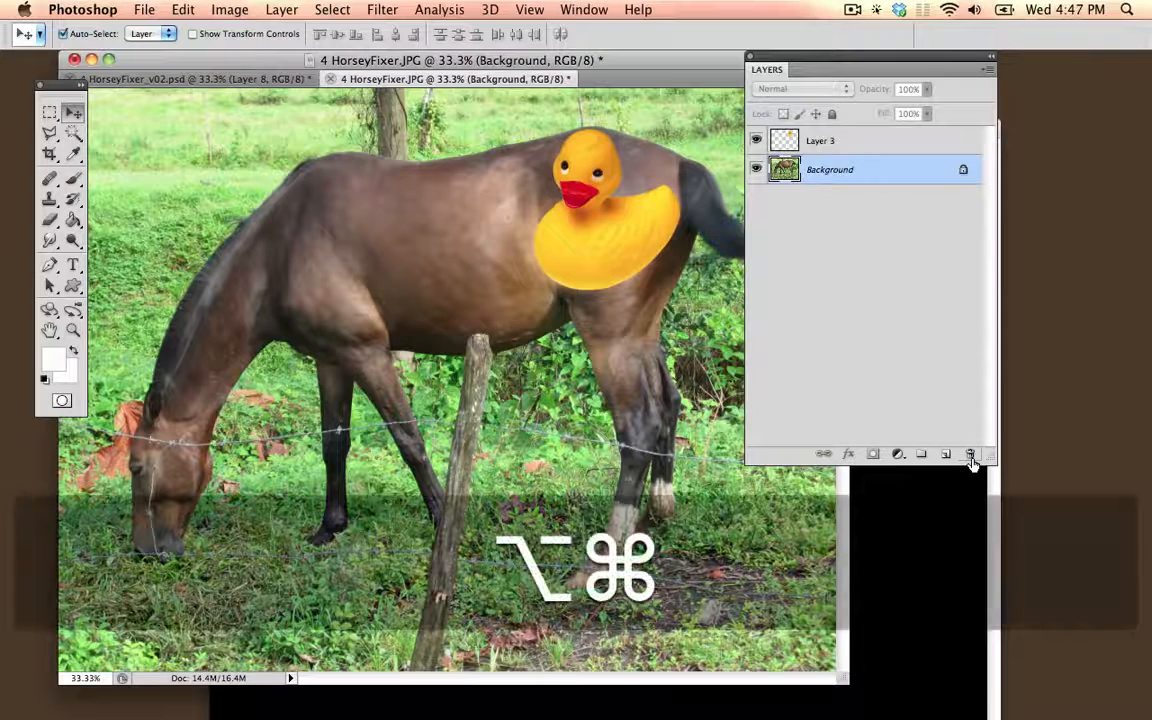
{"action": "key", "text": "alt+super+equal"}
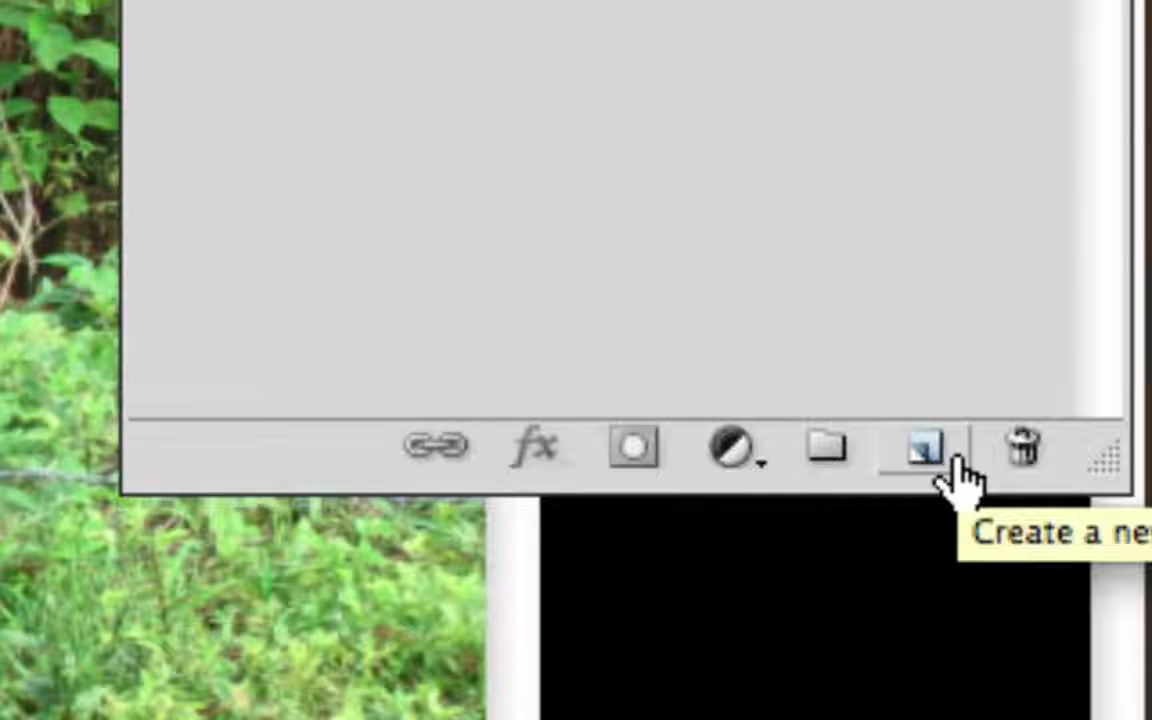
{"action": "key", "text": "alt+super+minus"}
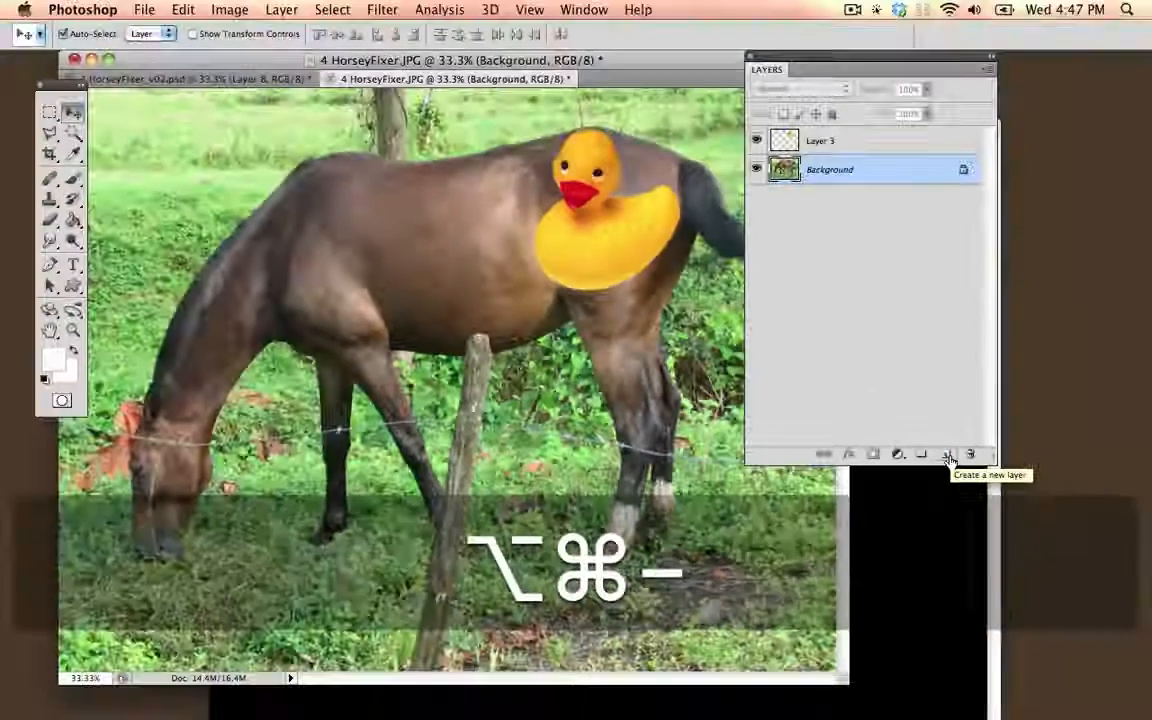
Step: Move the cut-out duck over the horse's neck and hide its layer
{"action": "left_click_drag", "start_coordinate": [578, 242], "coordinate": [242, 250]}
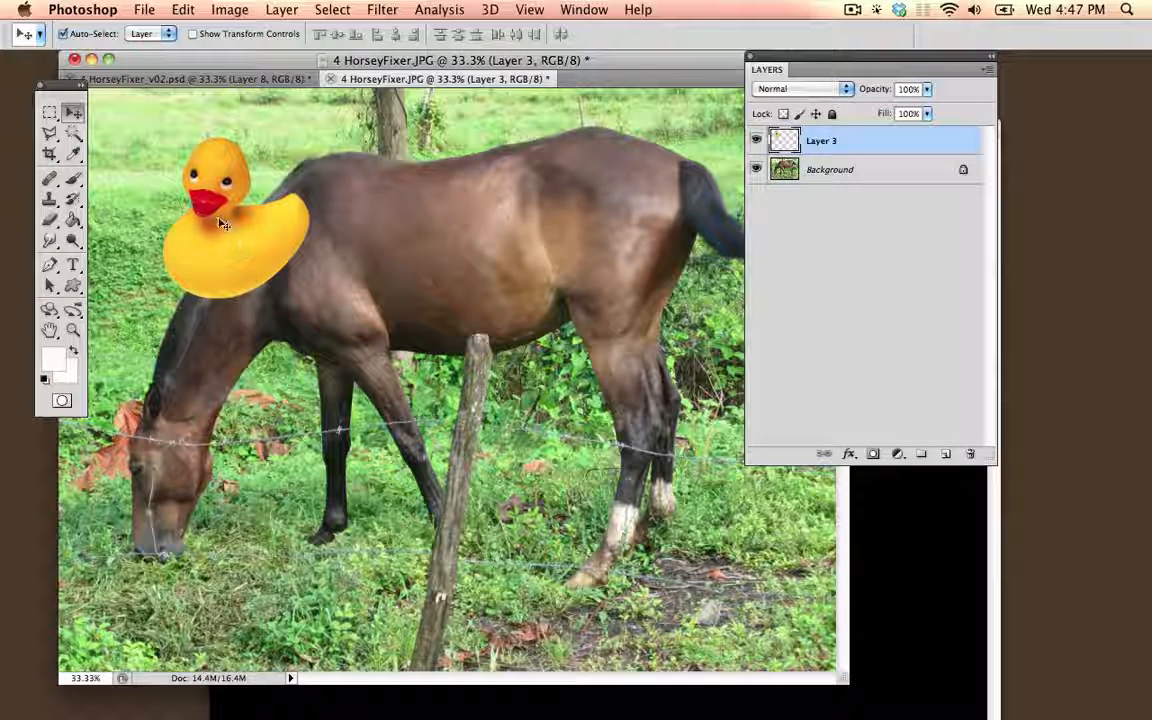
{"action": "left_click", "coordinate": [756, 141]}
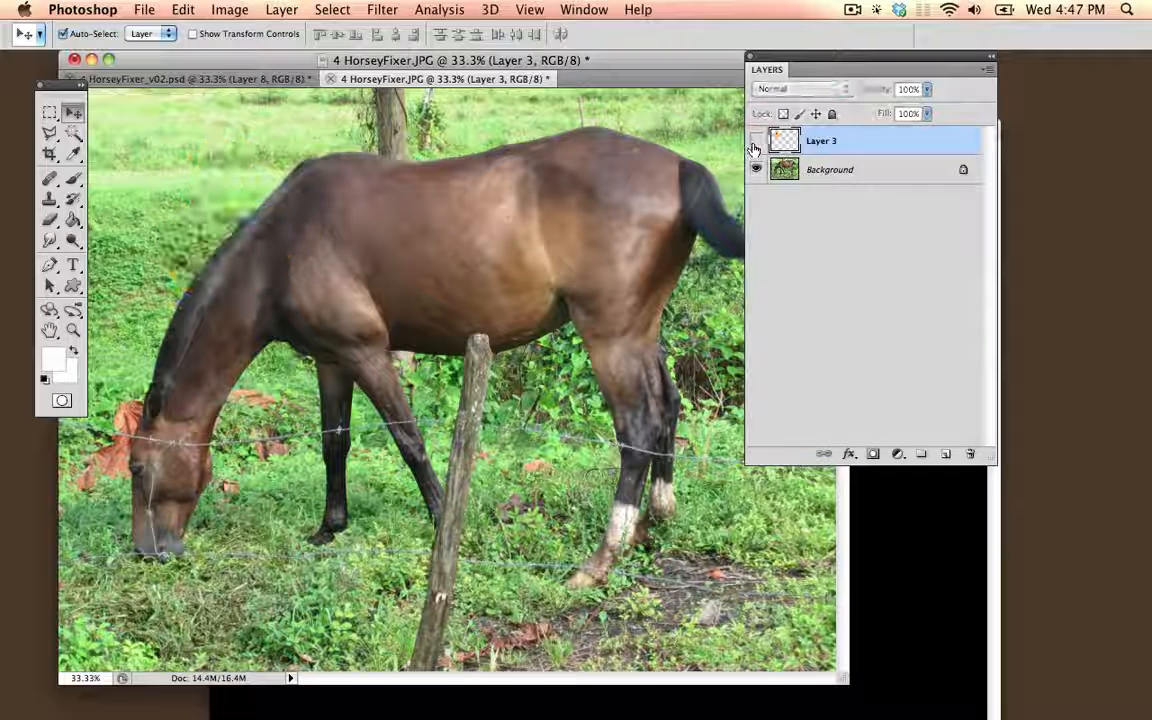
Step: Select the brown area of the horse's body on the Background layer with the Magic Wand
{"action": "left_click", "coordinate": [862, 170]}
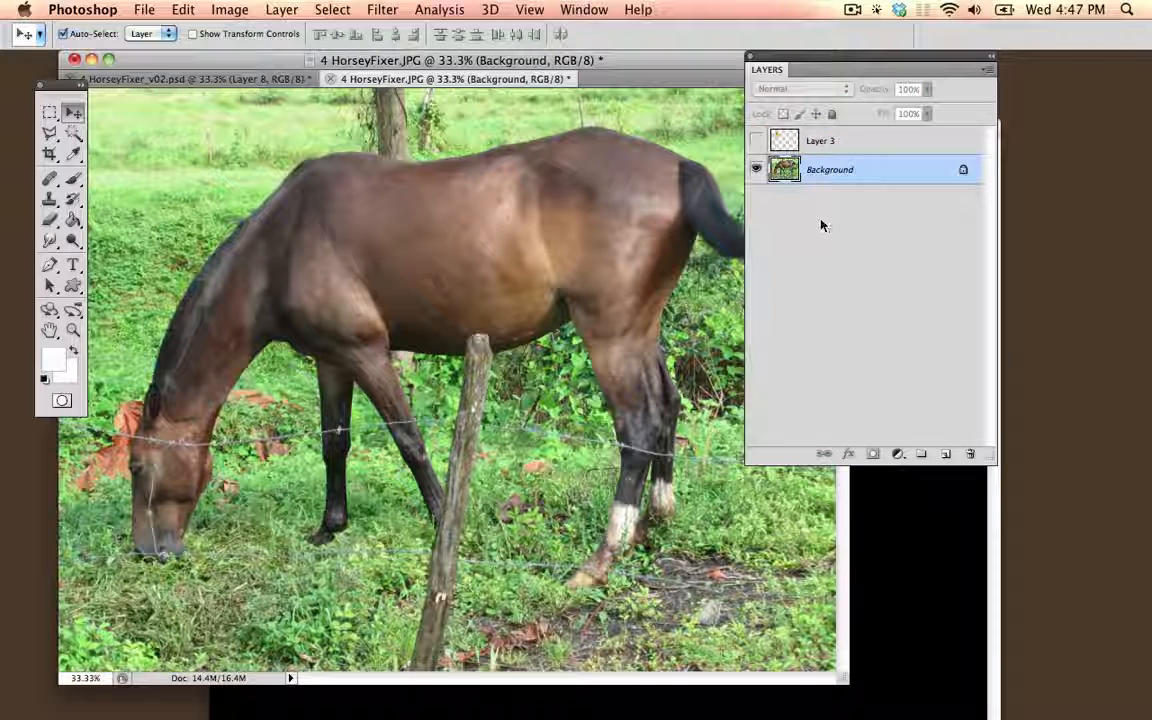
{"action": "left_click", "coordinate": [72, 133]}
{"action": "left_click", "coordinate": [421, 254]}
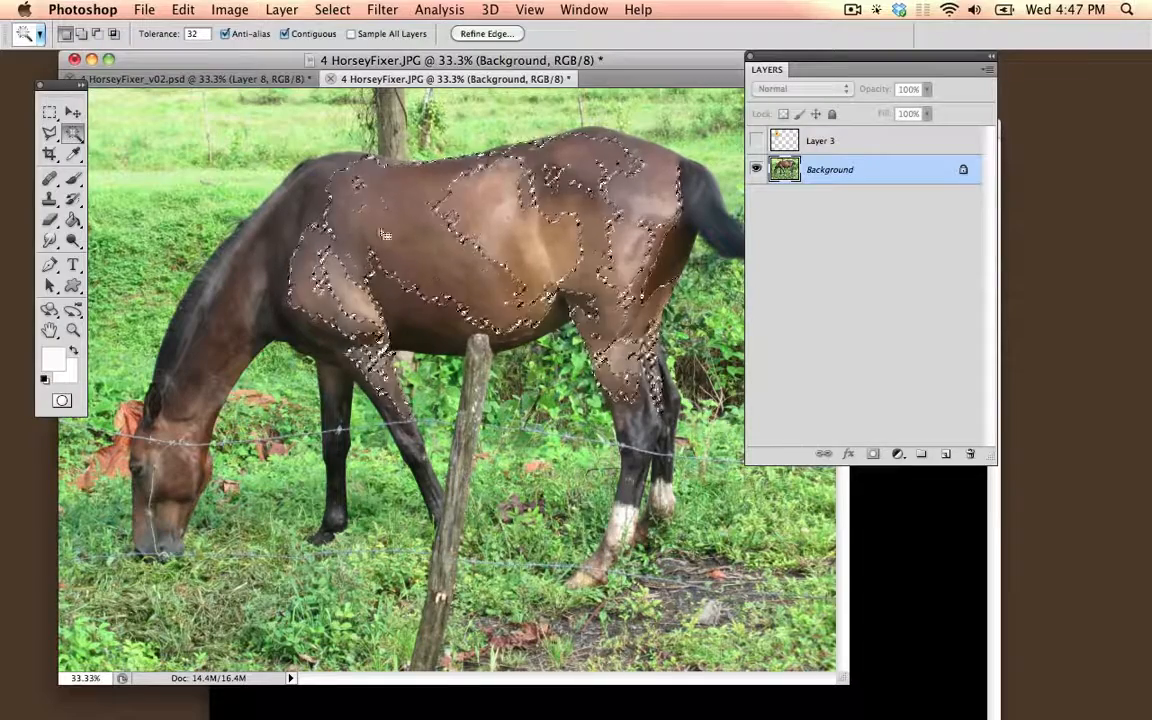
Step: Select the horse's head, neck and body with the Quick Selection tool using a brush size of 175
{"action": "left_click", "coordinate": [74, 137]}
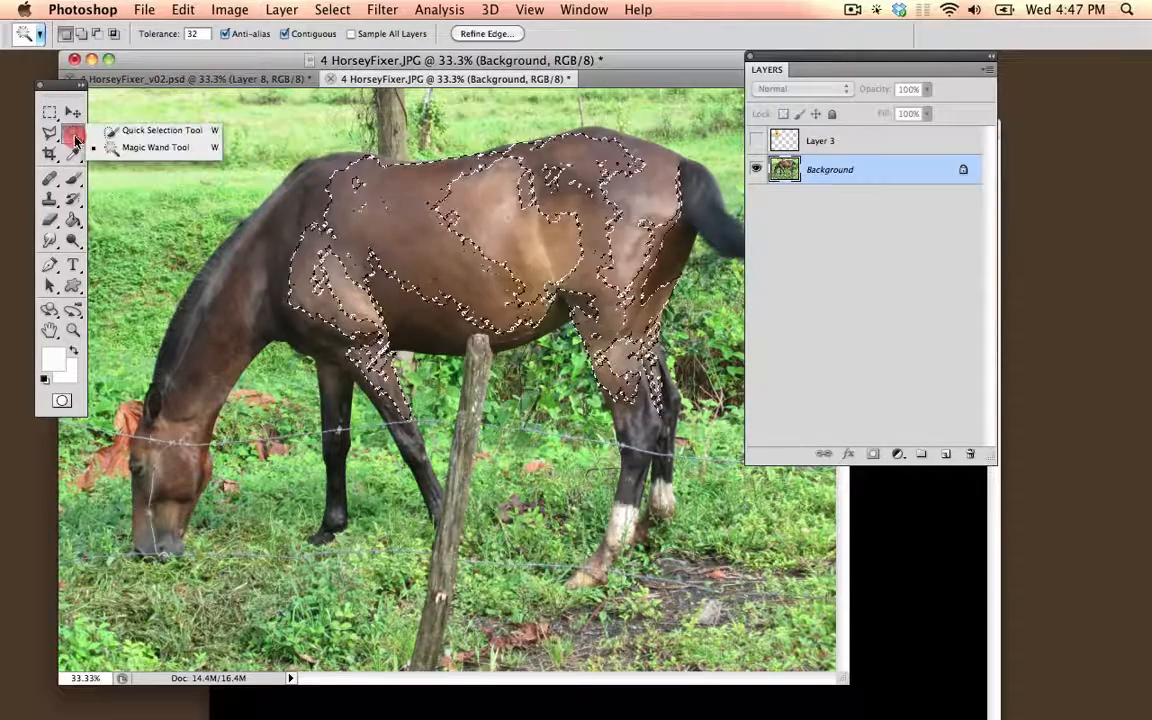
{"action": "left_click", "coordinate": [160, 131]}
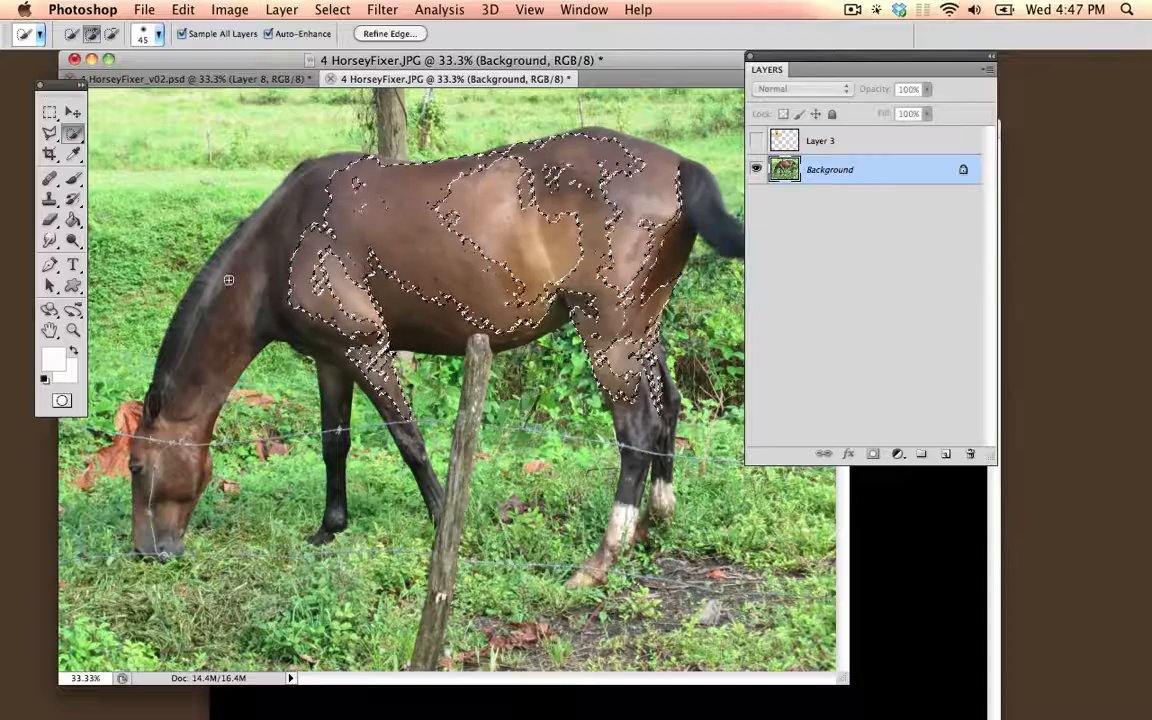
{"action": "key", "text": "]"}
{"action": "key", "text": "]"}
{"action": "key", "text": "]"}
{"action": "key", "text": "]"}
{"action": "key", "text": "]"}
{"action": "key", "text": "]"}
{"action": "key", "text": "]"}
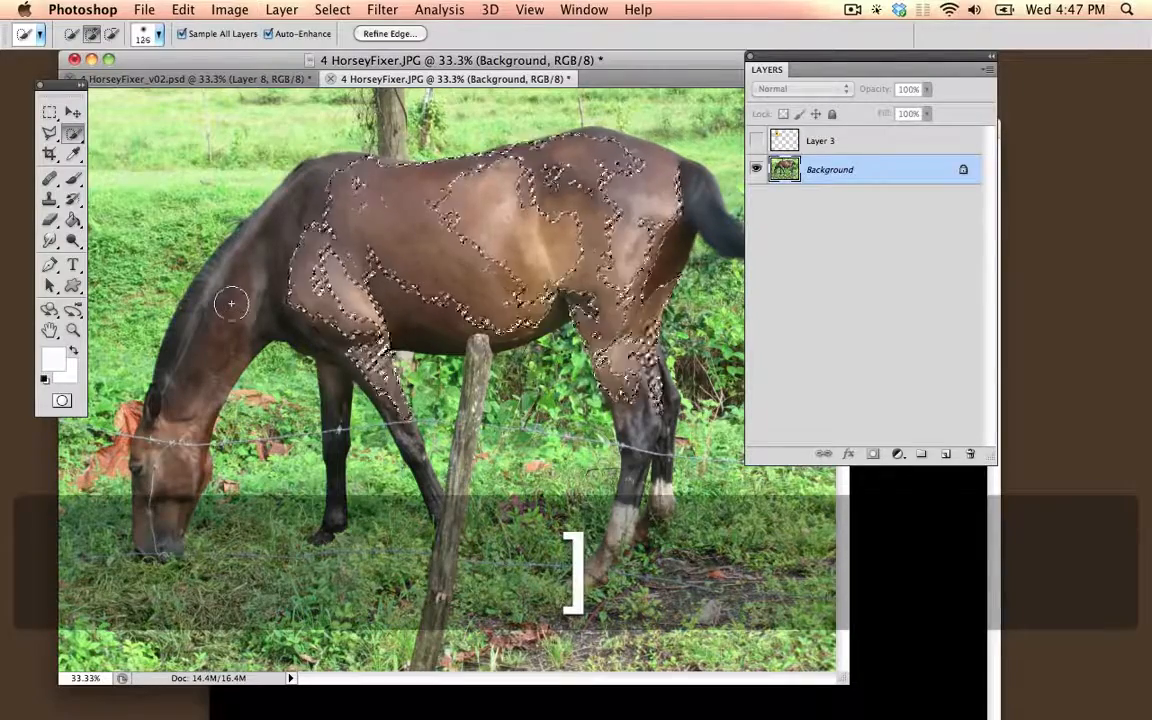
{"action": "key", "text": "["}
{"action": "key", "text": "]"}
{"action": "key", "text": "]"}
{"action": "key", "text": "]"}
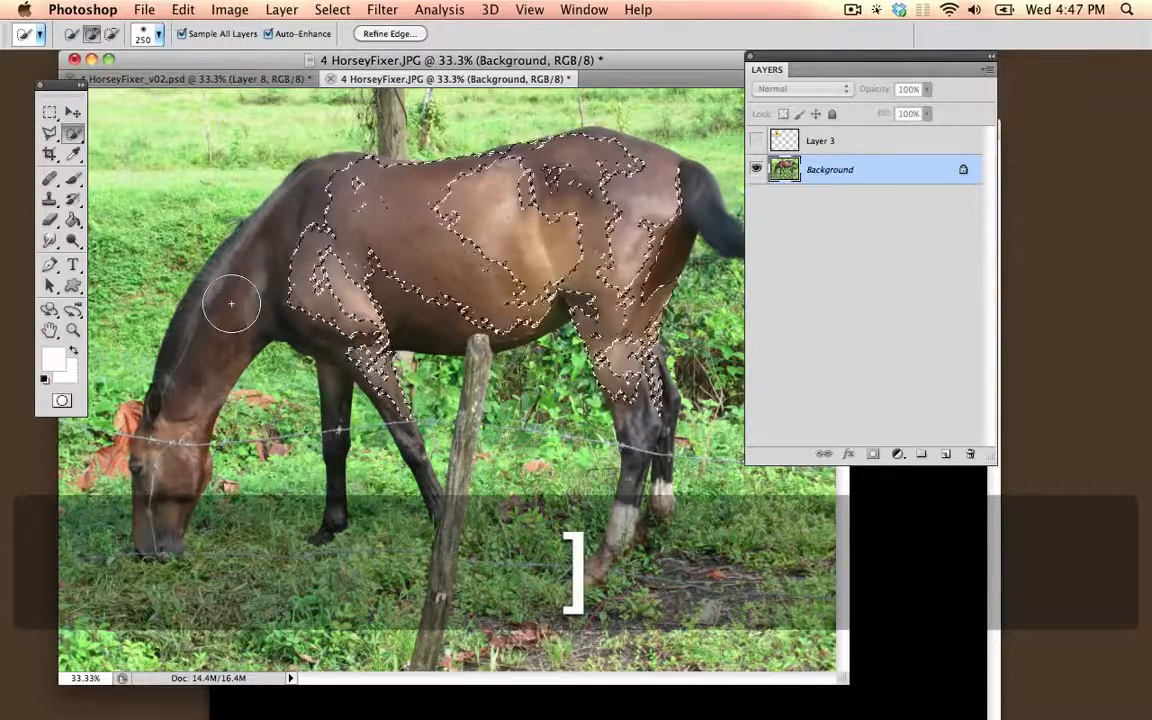
{"action": "key", "text": "["}
{"action": "key", "text": "["}
{"action": "key", "text": "["}
{"action": "key", "text": "["}
{"action": "left_click", "coordinate": [172, 411]}
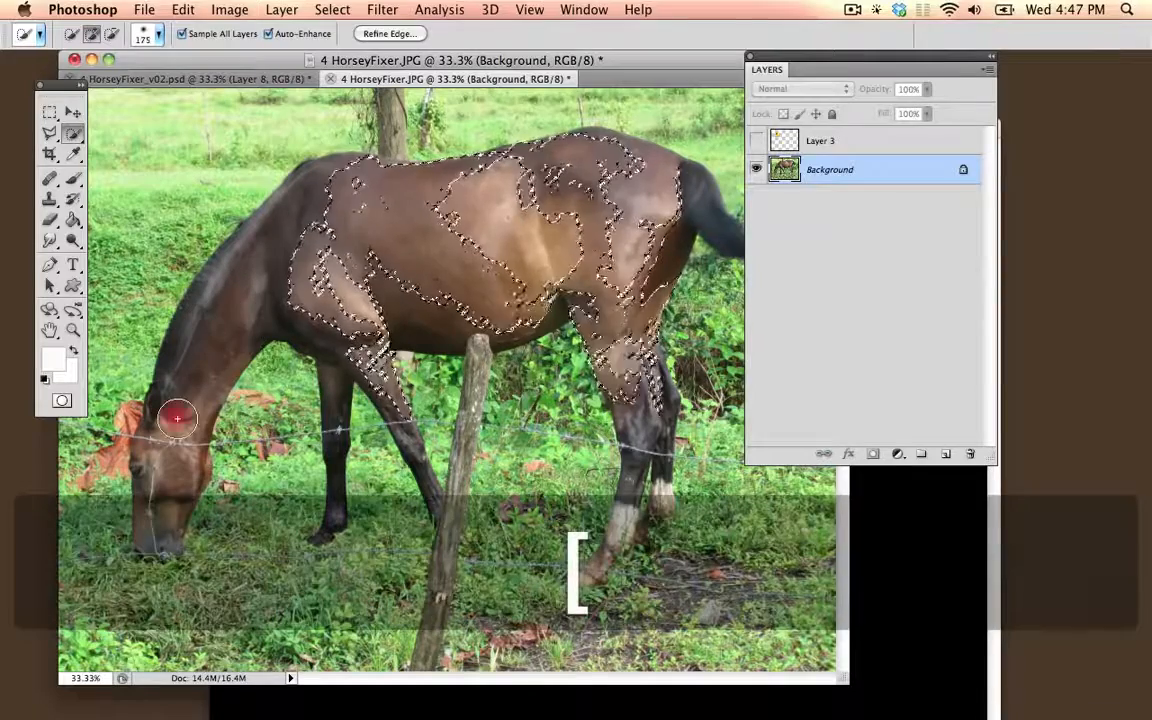
{"action": "mouse_move", "coordinate": [165, 478]}
{"action": "left_mouse_down"}
{"action": "mouse_move", "coordinate": [222, 346]}
{"action": "mouse_move", "coordinate": [268, 286]}
{"action": "mouse_move", "coordinate": [316, 259]}
{"action": "mouse_move", "coordinate": [393, 236]}
{"action": "mouse_move", "coordinate": [485, 233]}
{"action": "mouse_move", "coordinate": [553, 233]}
{"action": "mouse_move", "coordinate": [610, 258]}
{"action": "left_mouse_up"}
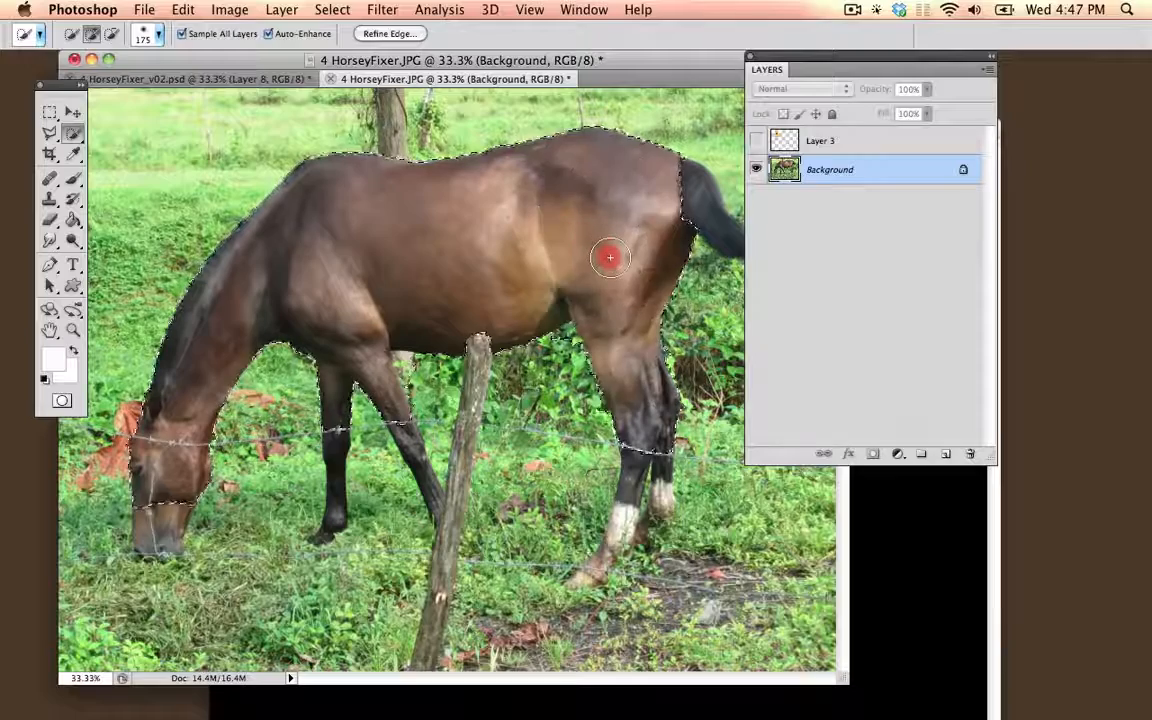
Step: Move the Layers panel off the horse photo and add the horse's tail to the selection with a smaller brush
{"action": "key", "text": "bracketleft"}
{"action": "key", "text": "bracketleft"}
{"action": "key", "text": "bracketleft"}
{"action": "key", "text": "bracketleft"}
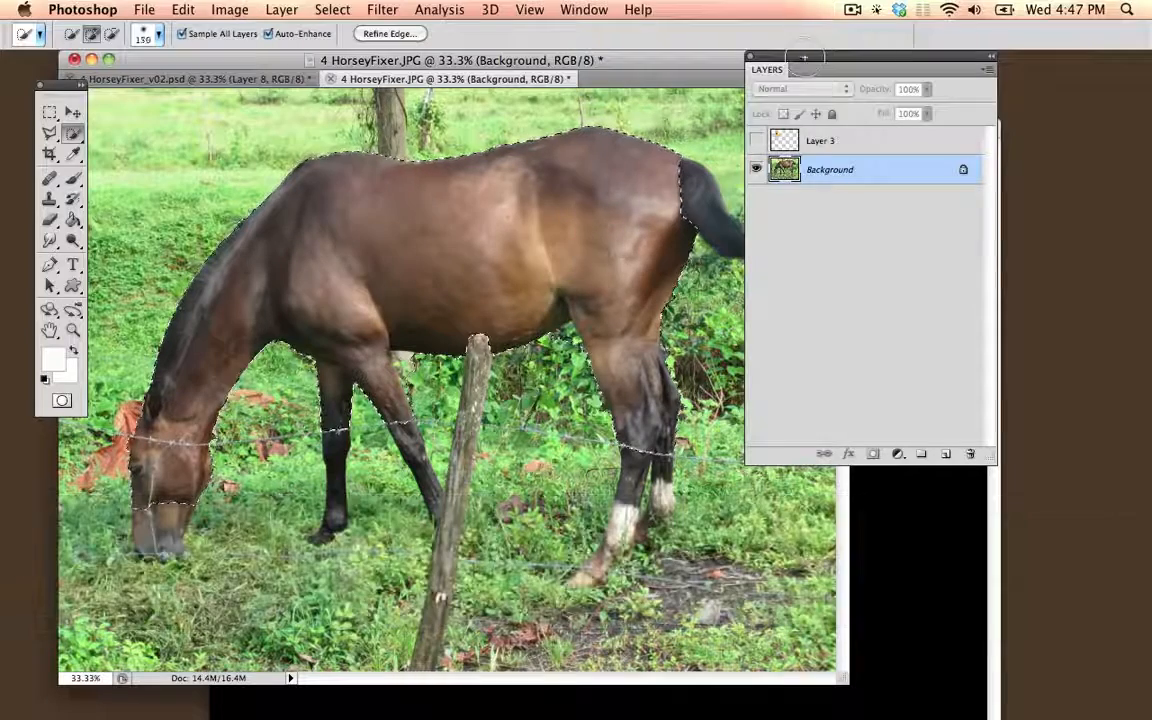
{"action": "mouse_move", "coordinate": [790, 68]}
{"action": "left_mouse_down"}
{"action": "mouse_move", "coordinate": [911, 84]}
{"action": "mouse_move", "coordinate": [996, 112]}
{"action": "mouse_move", "coordinate": [896, 136]}
{"action": "left_mouse_up"}
{"action": "key", "text": "bracketleft"}
{"action": "key", "text": "bracketleft"}
{"action": "key", "text": "bracketleft"}
{"action": "key", "text": "bracketleft"}
{"action": "key", "text": "bracketleft"}
{"action": "key", "text": "bracketleft"}
{"action": "key", "text": "bracketleft"}
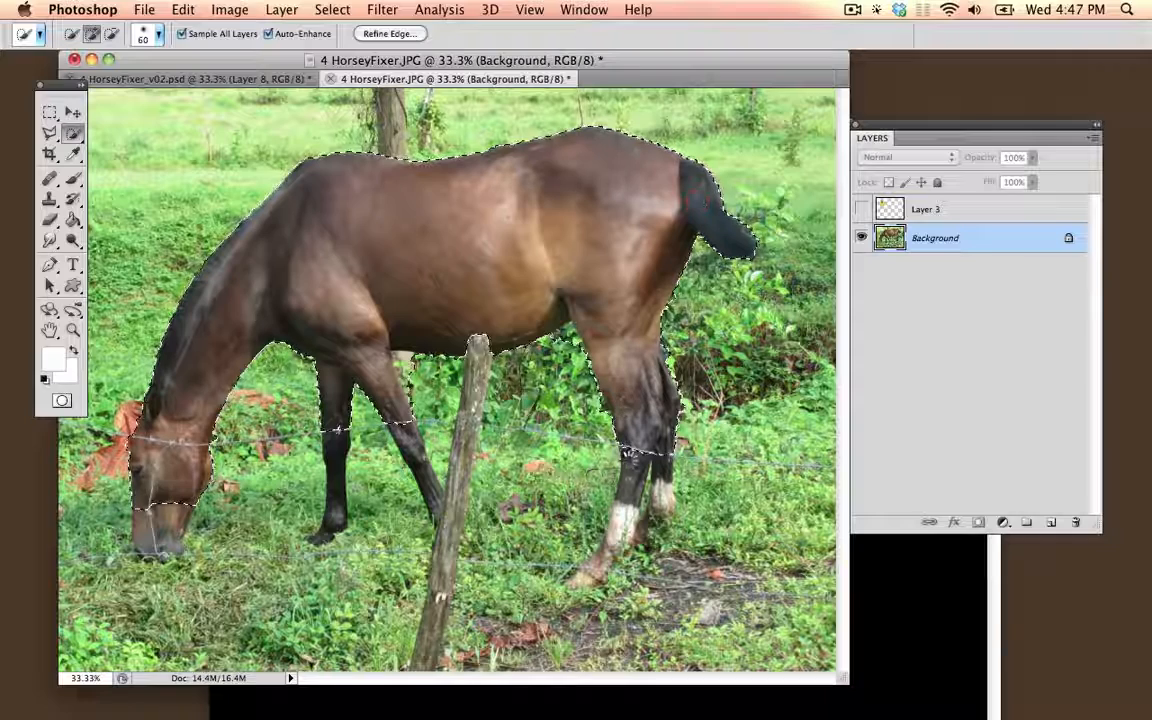
Step: Extend the selection down the hind leg to the hoof with brush size 60 and down the front legs with size 45
{"action": "left_click_drag", "start_coordinate": [628, 498], "coordinate": [623, 541]}
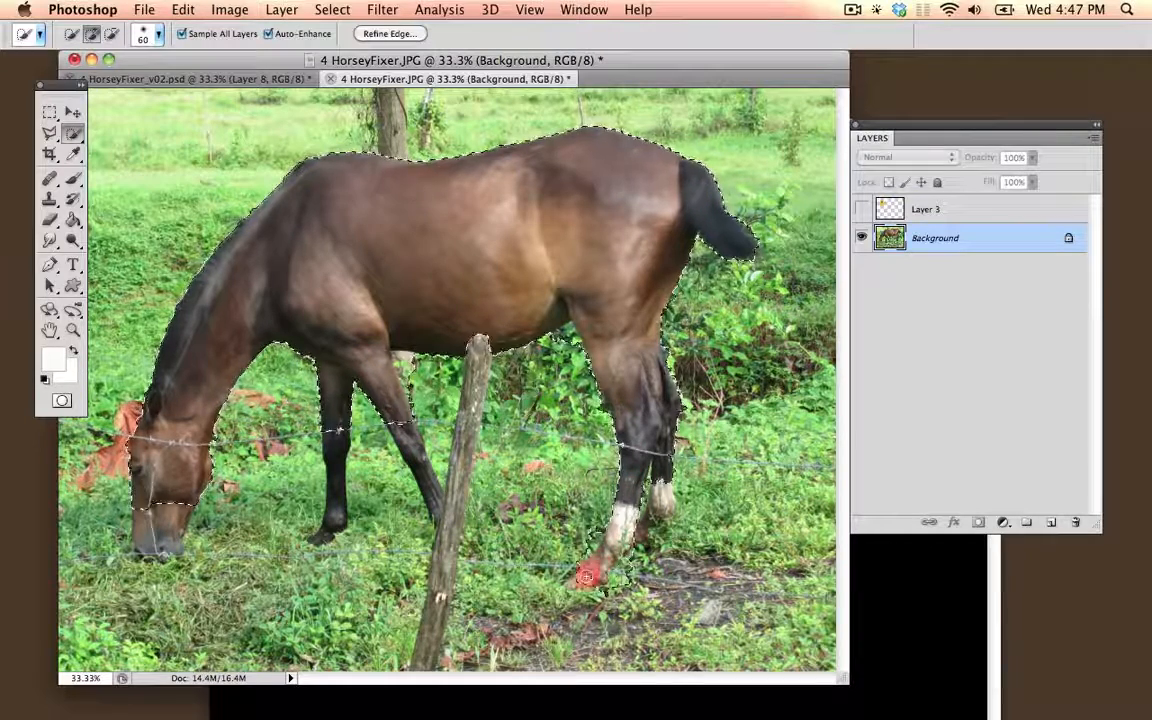
{"action": "left_click_drag", "start_coordinate": [587, 575], "coordinate": [585, 579]}
{"action": "key", "text": "shift"}
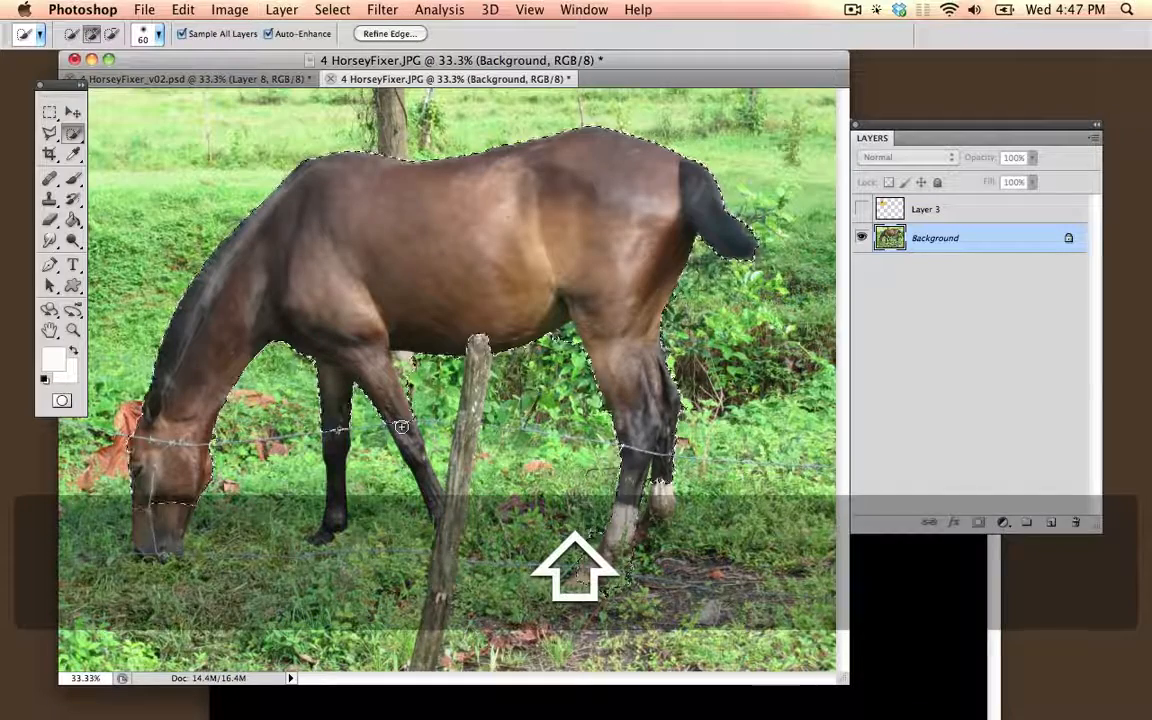
{"action": "key", "text": "bracketleft"}
{"action": "key", "text": "bracketleft"}
{"action": "left_click_drag", "start_coordinate": [403, 423], "coordinate": [431, 496]}
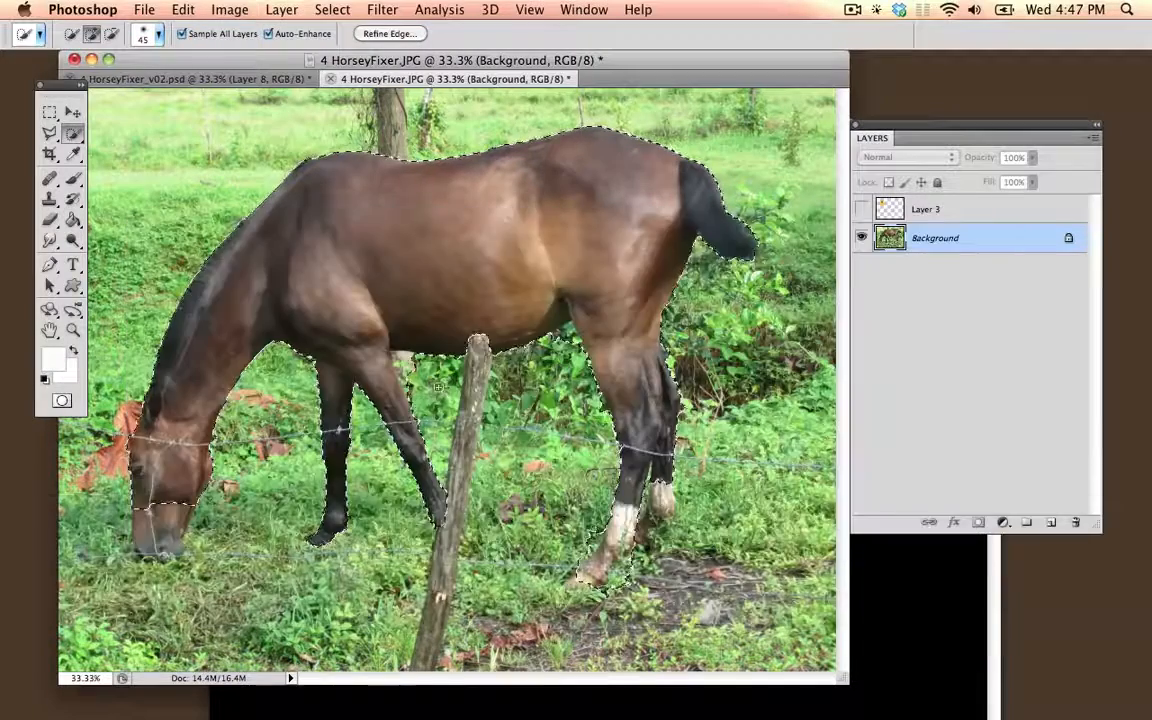
Step: Subtract the background patch between the front leg and the belly from the selection at 100% zoom
{"action": "key", "text": "super+equal"}
{"action": "key", "text": "super+equal"}
{"action": "key", "text": "super+equal"}
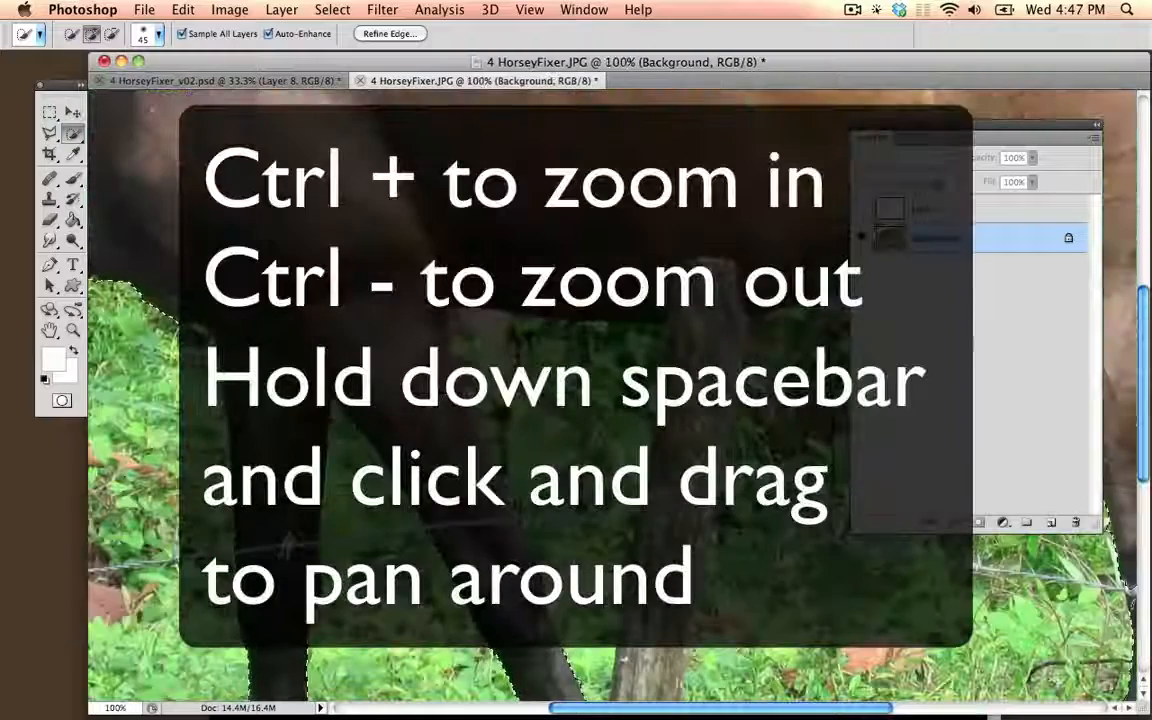
{"action": "key", "text": "alt"}
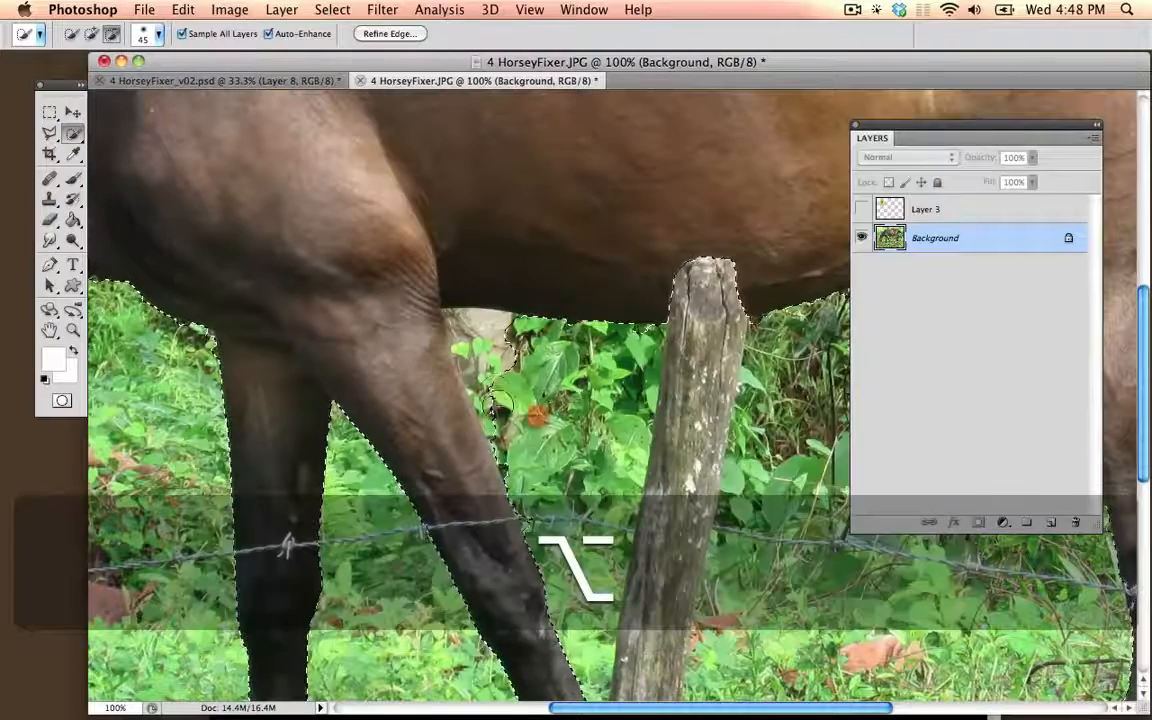
{"action": "left_click_drag", "start_coordinate": [486, 373], "coordinate": [473, 328]}
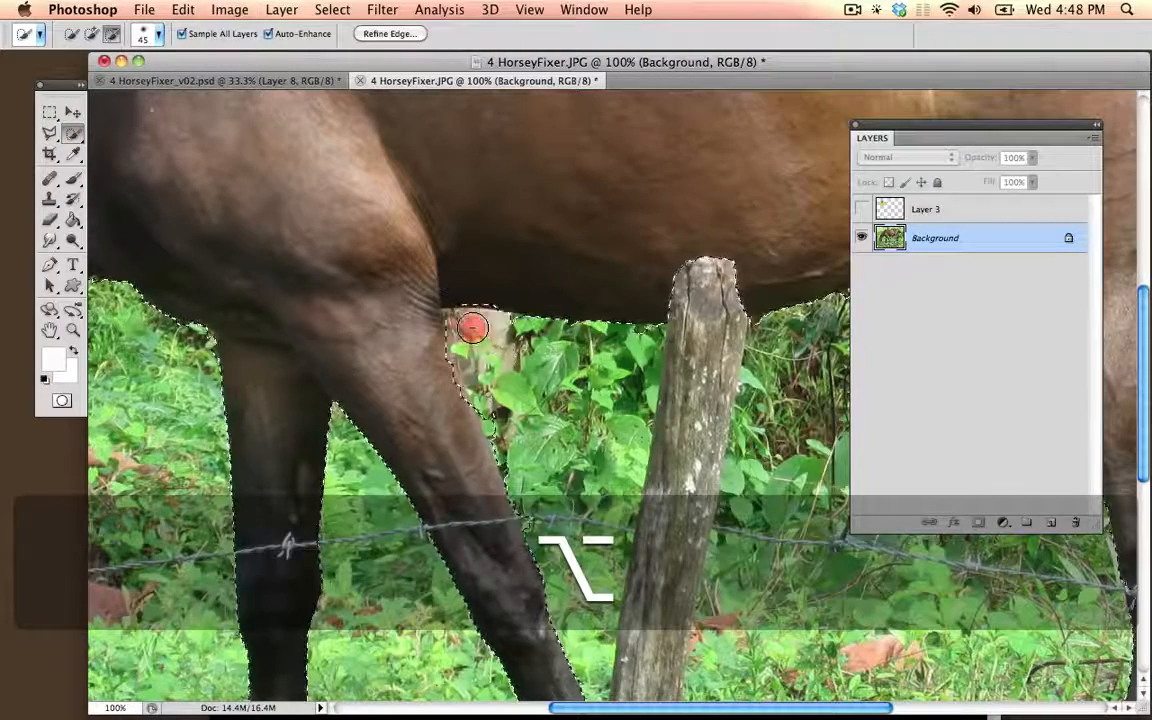
Step: Subtract the foliage under the belly on both sides of the fence post from the selection, up to the hind leg
{"action": "key", "text": "space"}
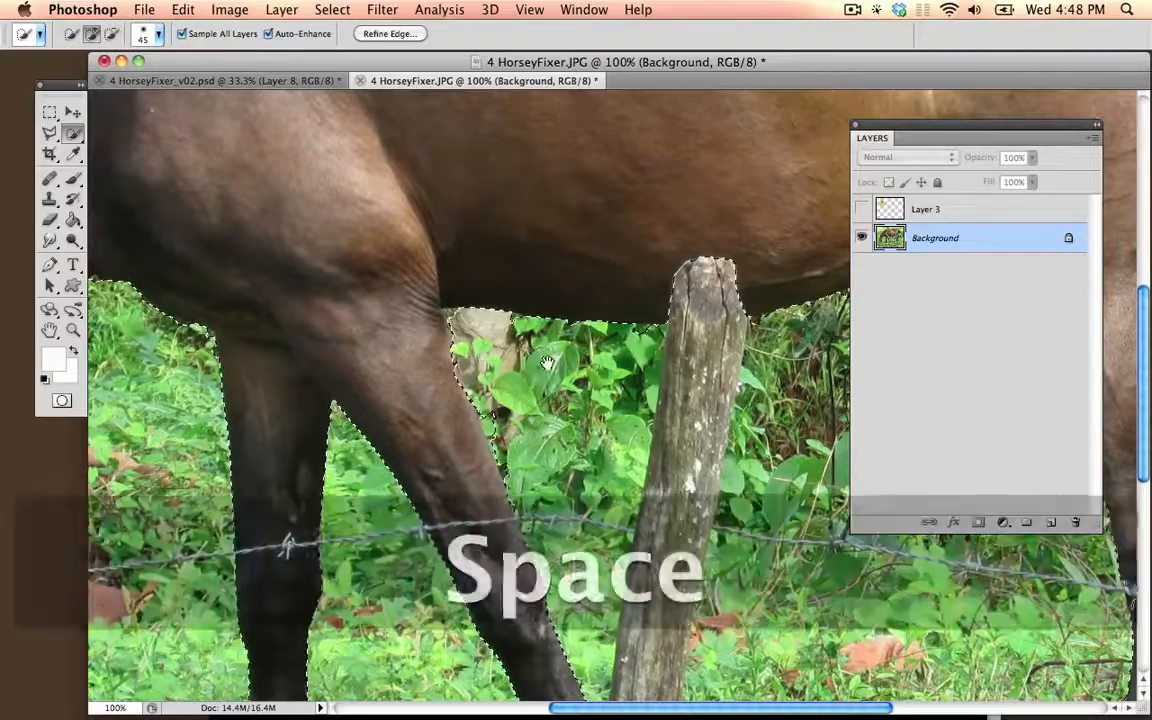
{"action": "left_click_drag", "start_coordinate": [541, 363], "coordinate": [278, 286]}
{"action": "key", "text": "alt"}
{"action": "left_click", "coordinate": [376, 267], "text": "alt"}
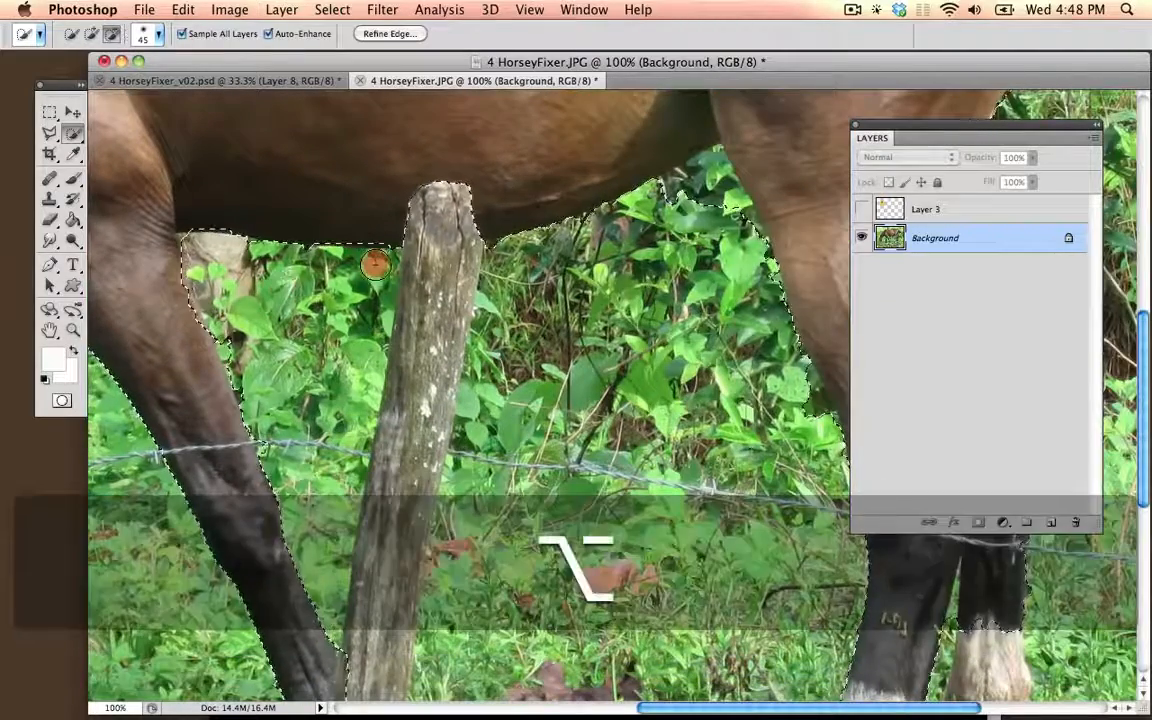
{"action": "key", "text": "space"}
{"action": "left_click_drag", "start_coordinate": [690, 192], "coordinate": [487, 197]}
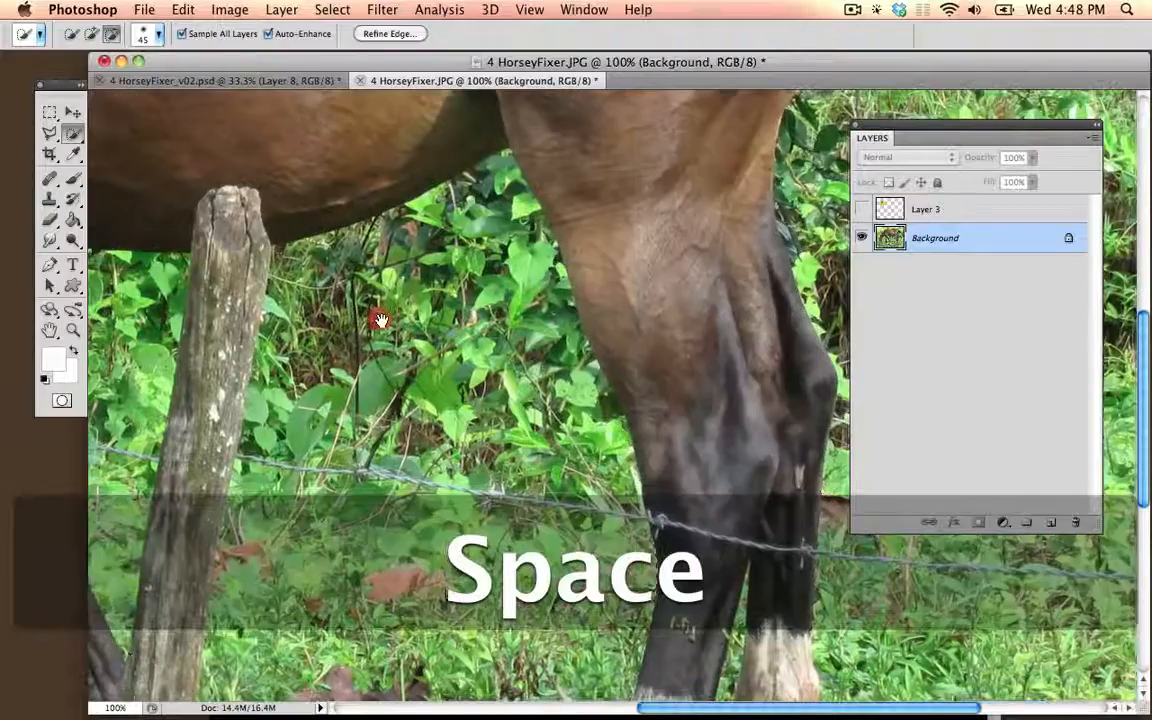
{"action": "key", "text": "alt"}
{"action": "left_click", "coordinate": [490, 196], "text": "alt"}
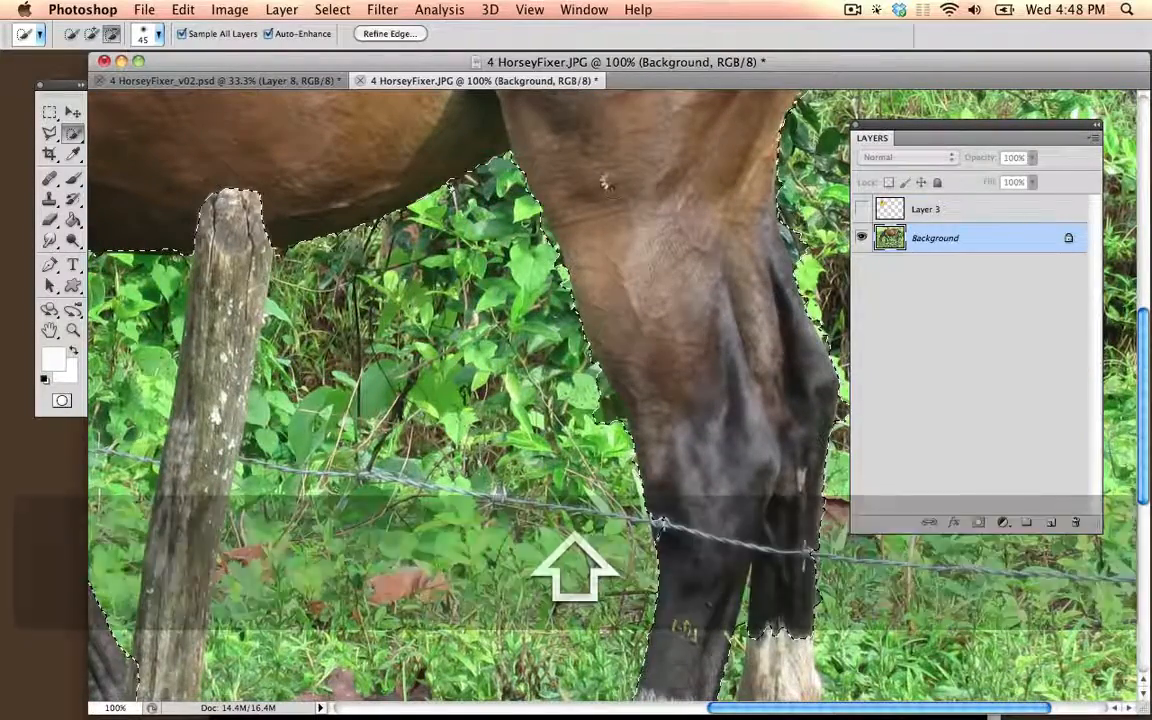
{"action": "left_click", "coordinate": [638, 219], "text": "shift"}
Step: Switch to the Polygonal Lasso and try to subtract the background beside the front leg from the selection
{"action": "key", "text": "space"}
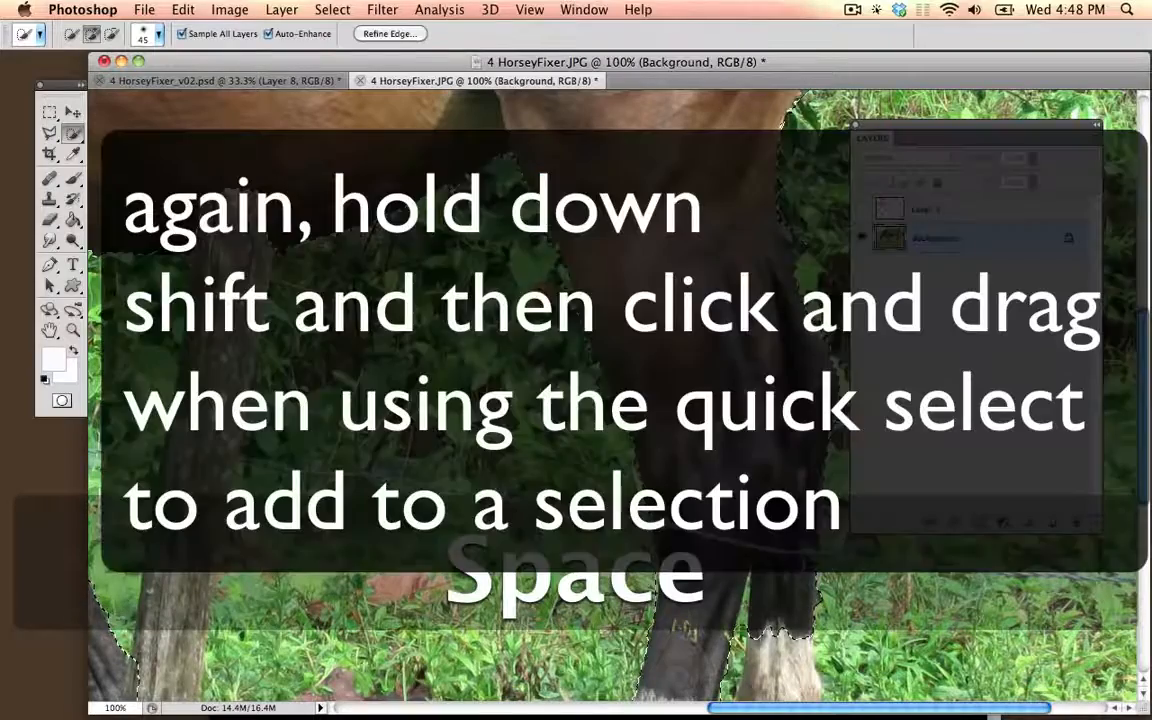
{"action": "left_click_drag", "start_coordinate": [715, 294], "coordinate": [735, 308]}
{"action": "left_click_drag", "start_coordinate": [255, 290], "coordinate": [503, 293]}
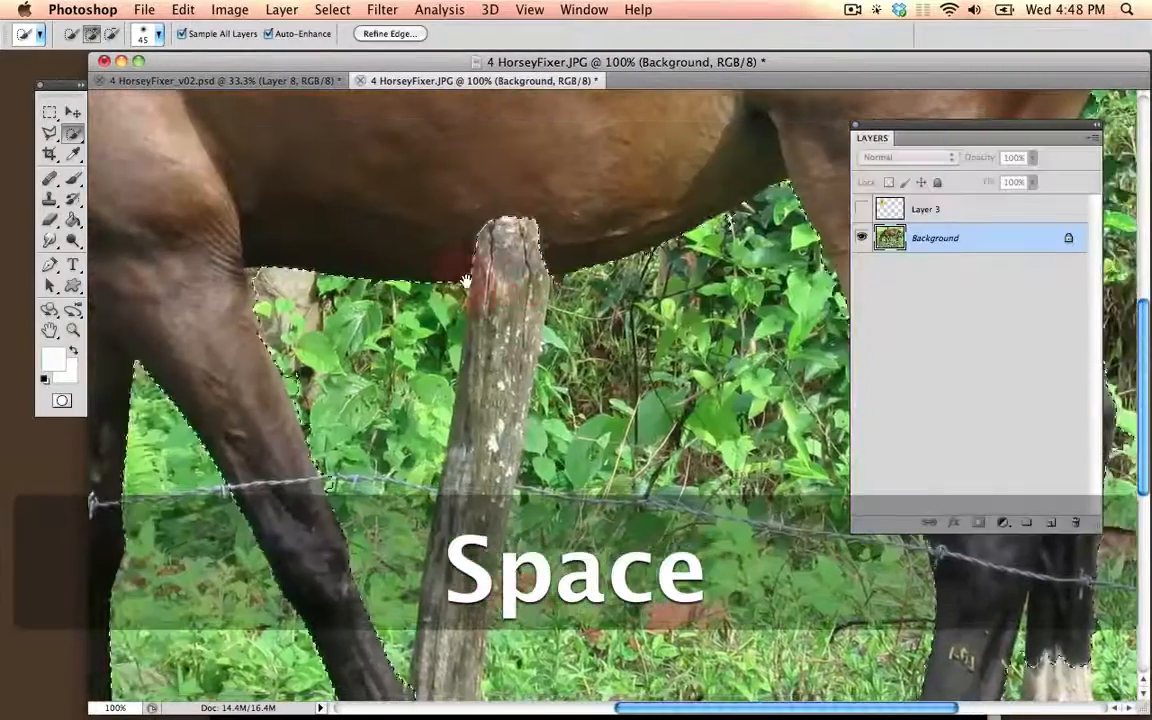
{"action": "left_click_drag", "start_coordinate": [474, 210], "coordinate": [471, 206]}
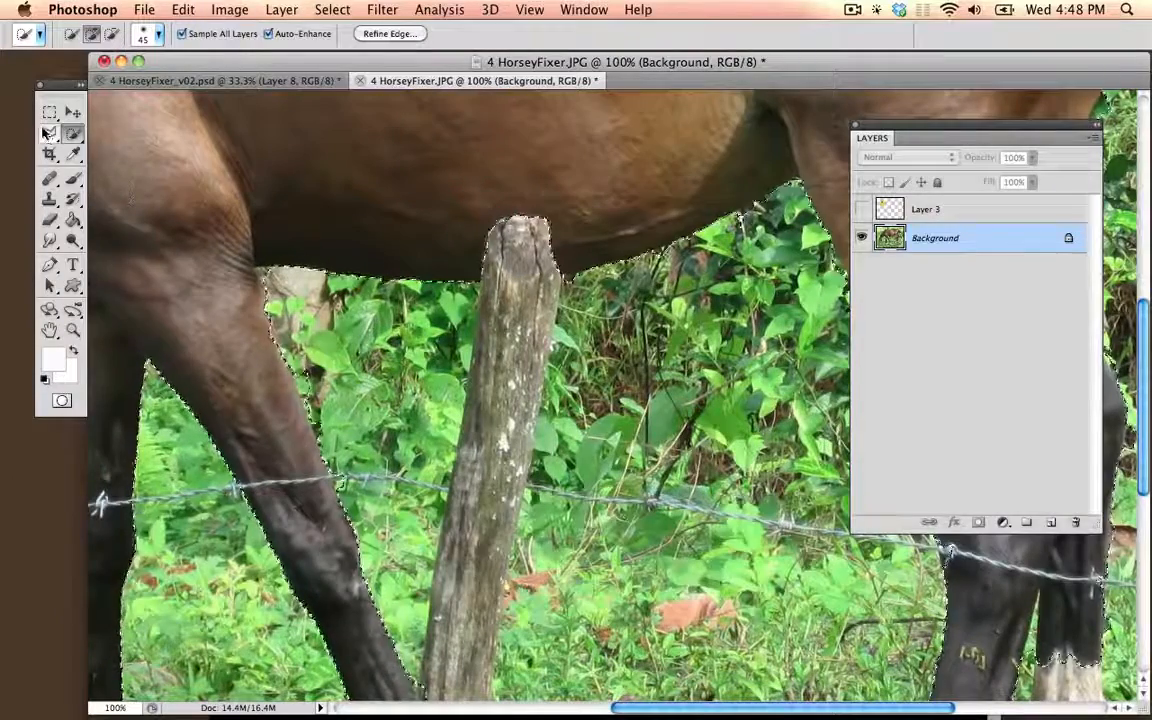
{"action": "left_click", "coordinate": [49, 134]}
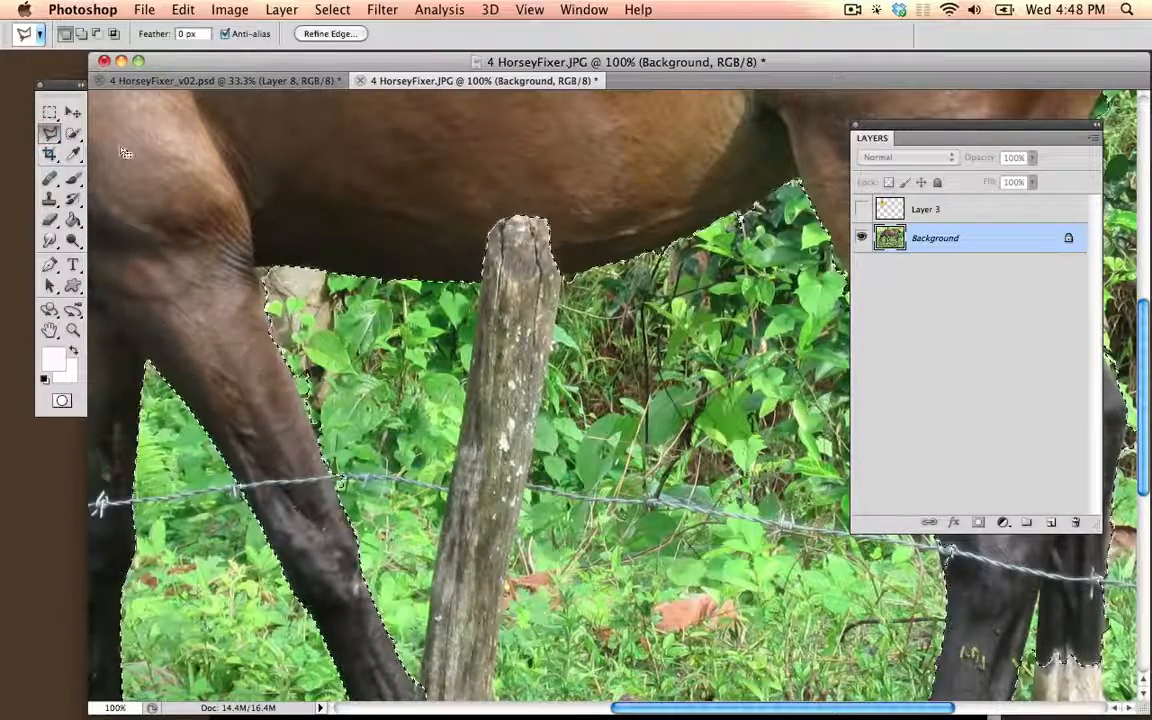
{"action": "left_click_drag", "start_coordinate": [254, 218], "coordinate": [857, 428]}
{"action": "mouse_move", "coordinate": [578, 277]}
{"action": "left_mouse_down"}
{"action": "mouse_move", "coordinate": [674, 339]}
{"action": "mouse_move", "coordinate": [228, 127]}
{"action": "left_mouse_up"}
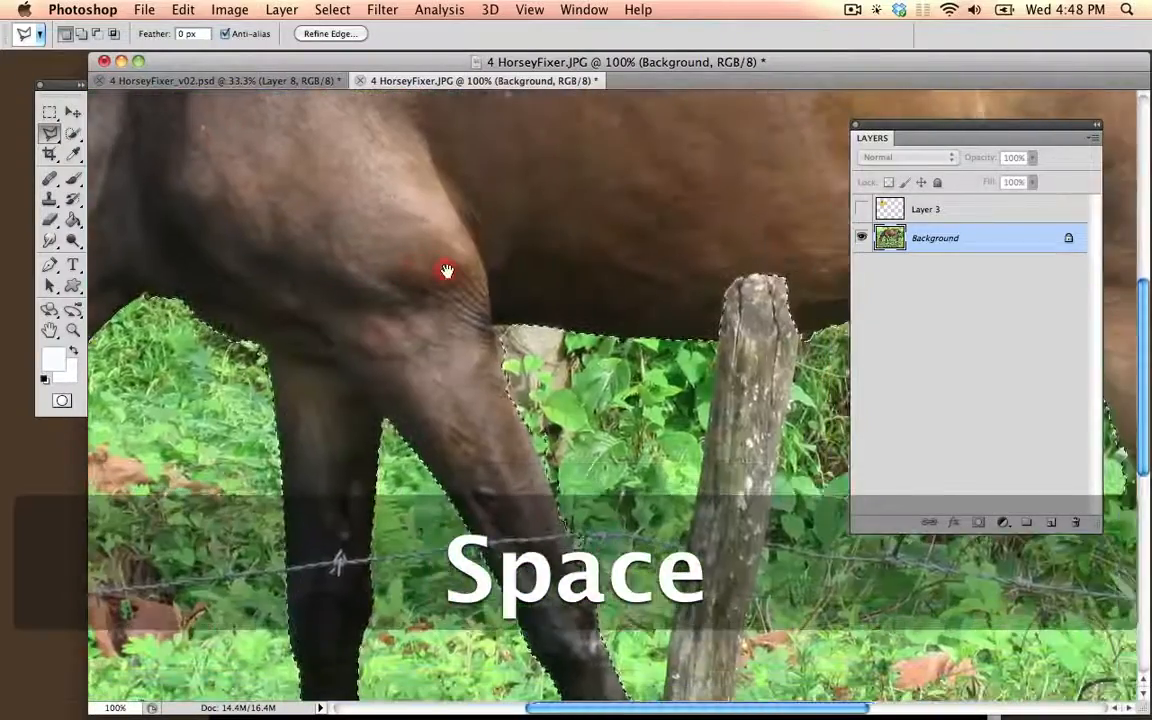
{"action": "key", "text": "alt"}
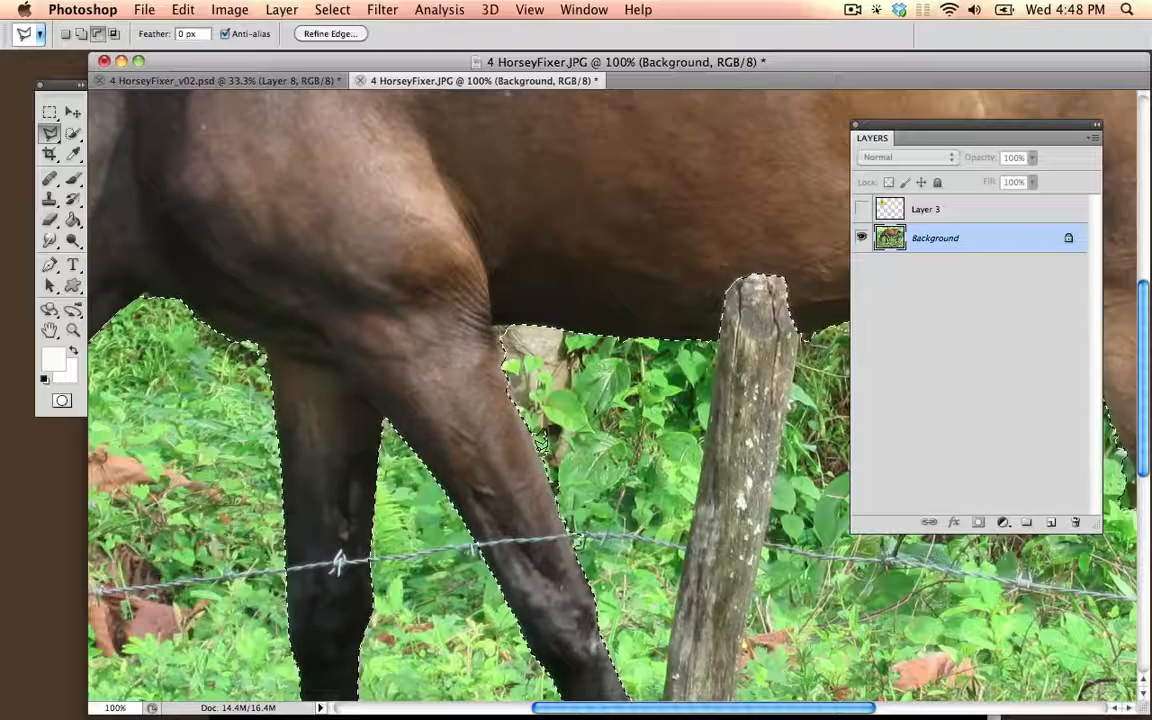
{"action": "left_click", "coordinate": [600, 305]}
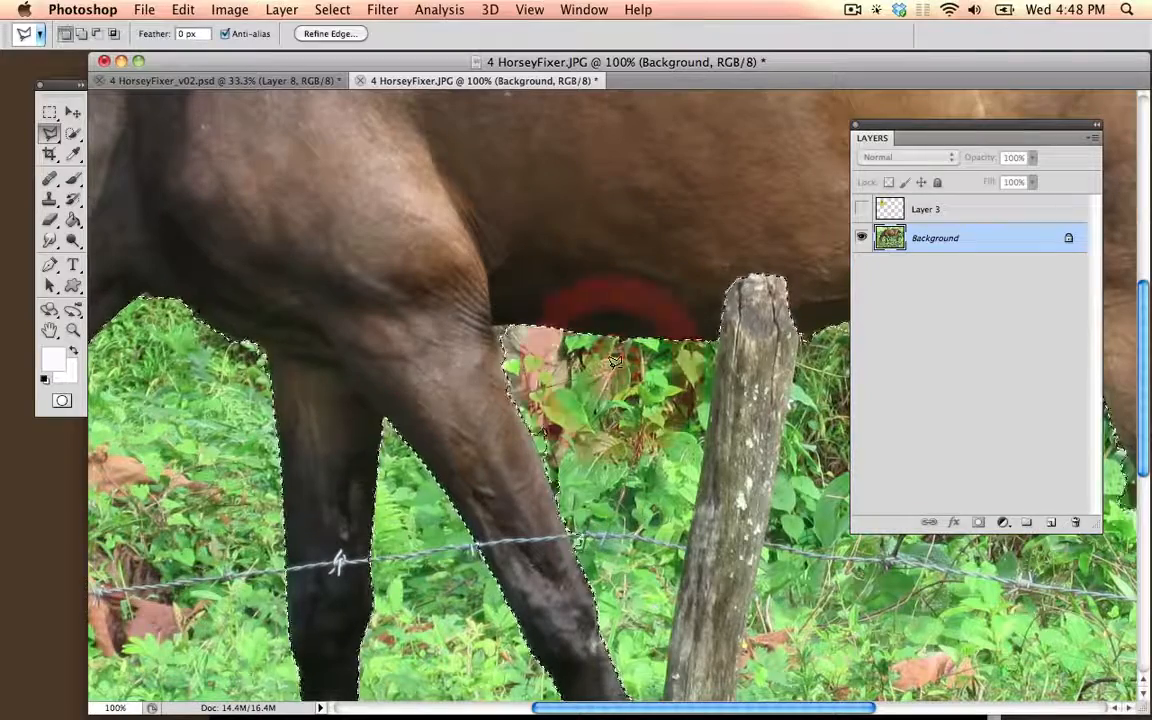
Step: Subtract the strip of foliage behind the upper hind leg from the selection with a Polygonal Lasso outline
{"action": "key", "text": "space"}
{"action": "mouse_move", "coordinate": [613, 454]}
{"action": "left_mouse_down"}
{"action": "mouse_move", "coordinate": [393, 292]}
{"action": "mouse_move", "coordinate": [327, 362]}
{"action": "mouse_move", "coordinate": [305, 362]}
{"action": "left_mouse_up"}
{"action": "key", "text": "alt"}
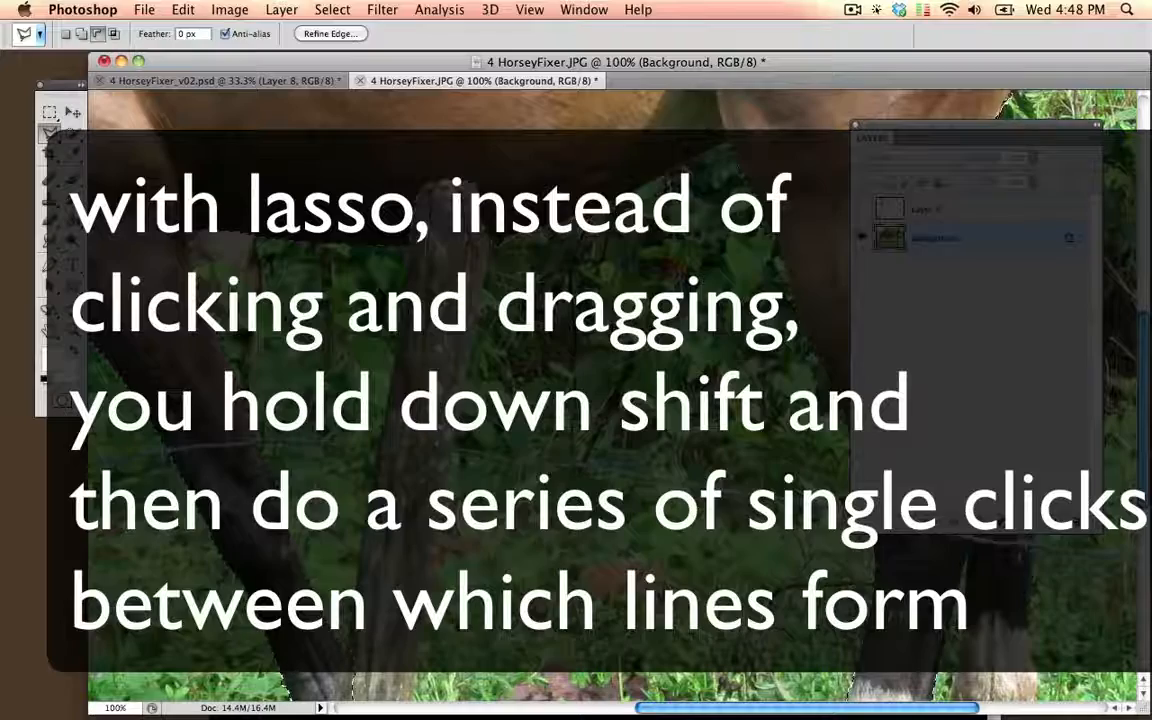
{"action": "left_click_drag", "start_coordinate": [630, 256], "coordinate": [267, 270]}
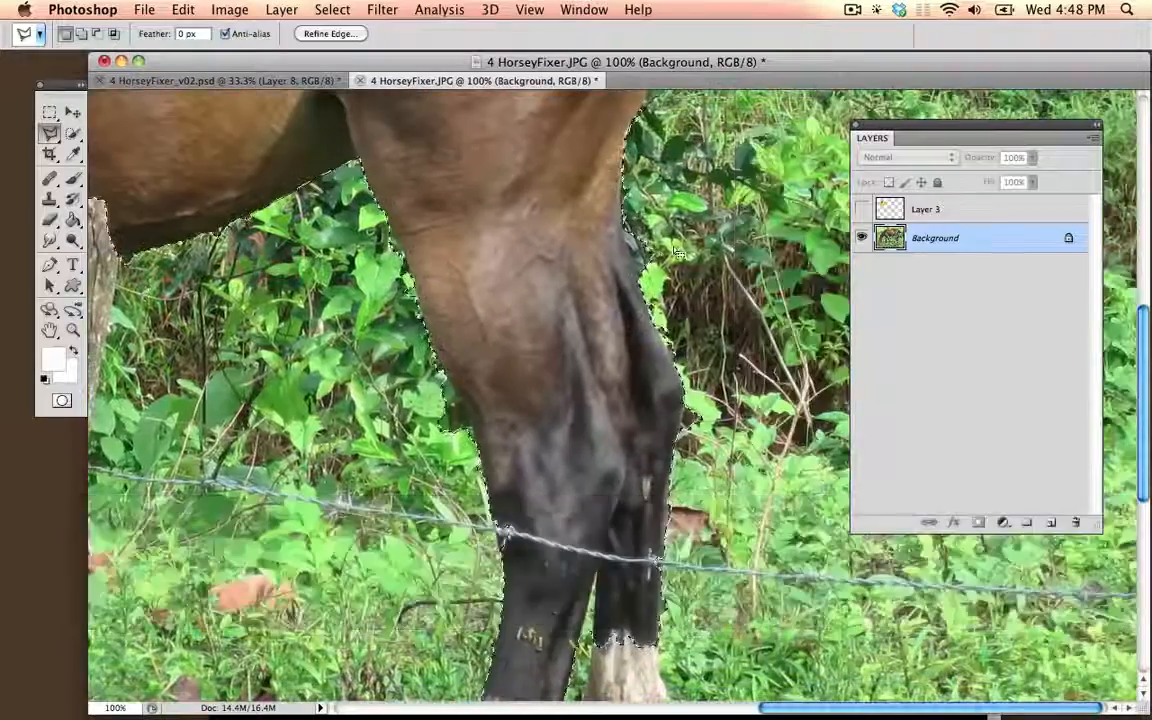
{"action": "left_click", "coordinate": [698, 227], "text": "alt"}
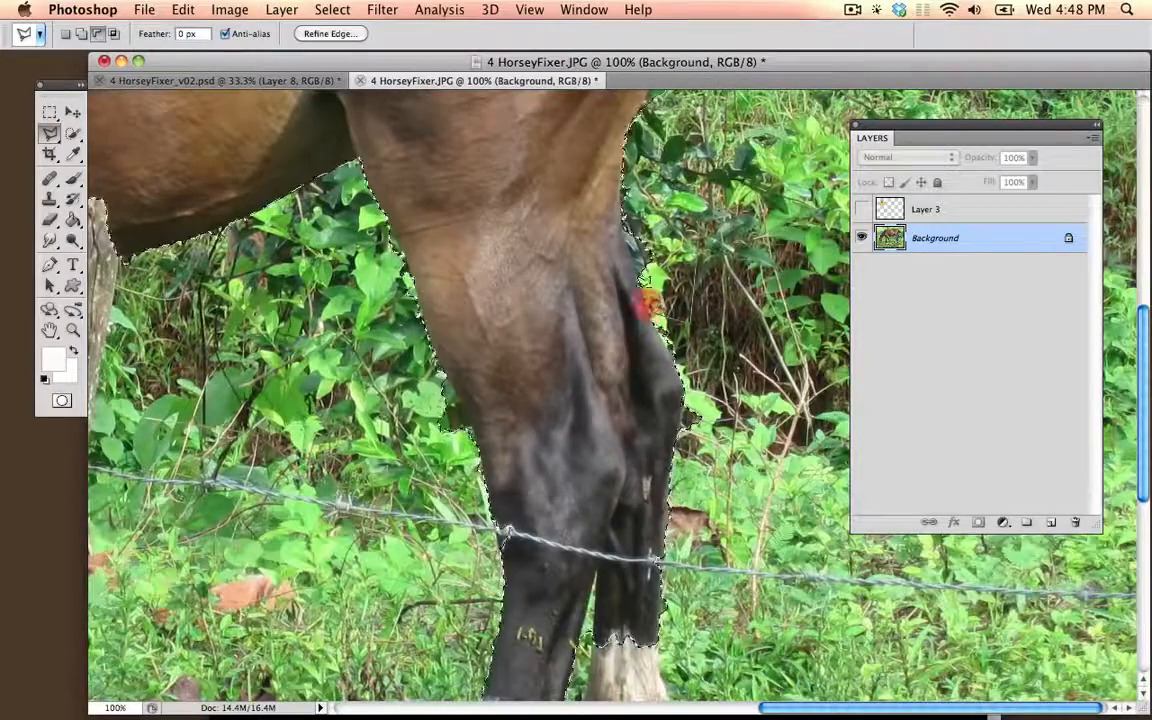
{"action": "left_click", "coordinate": [625, 244]}
{"action": "left_click", "coordinate": [618, 184]}
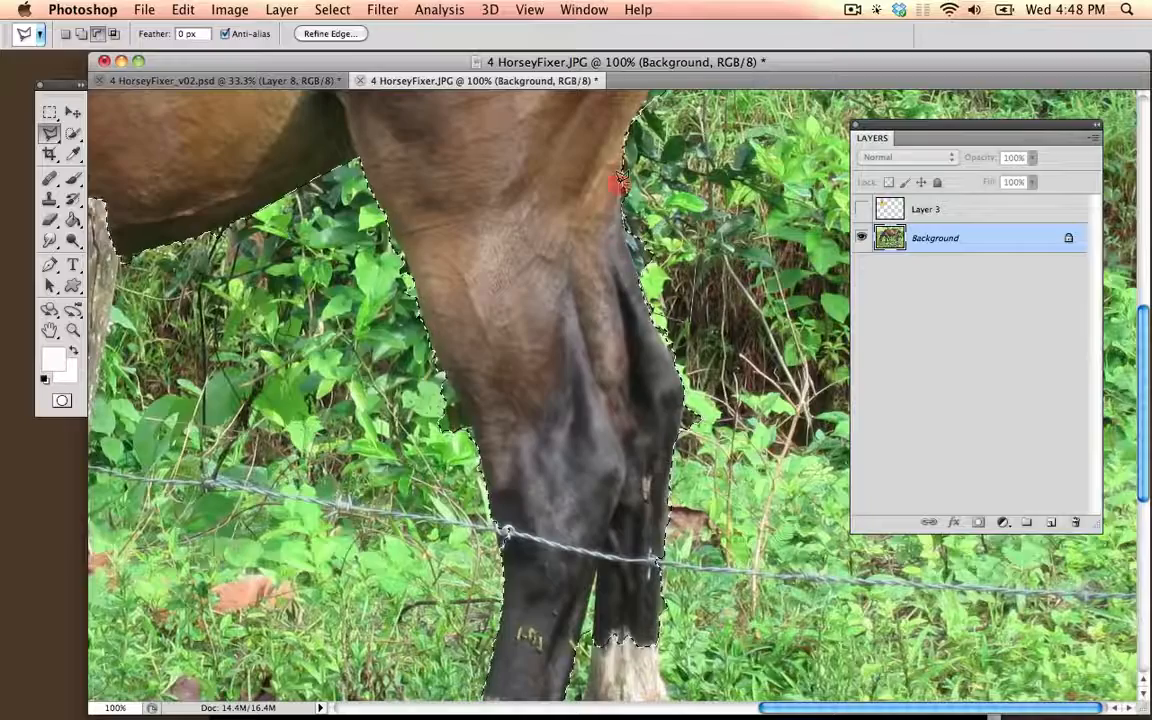
{"action": "left_click_drag", "start_coordinate": [527, 244], "coordinate": [484, 398]}
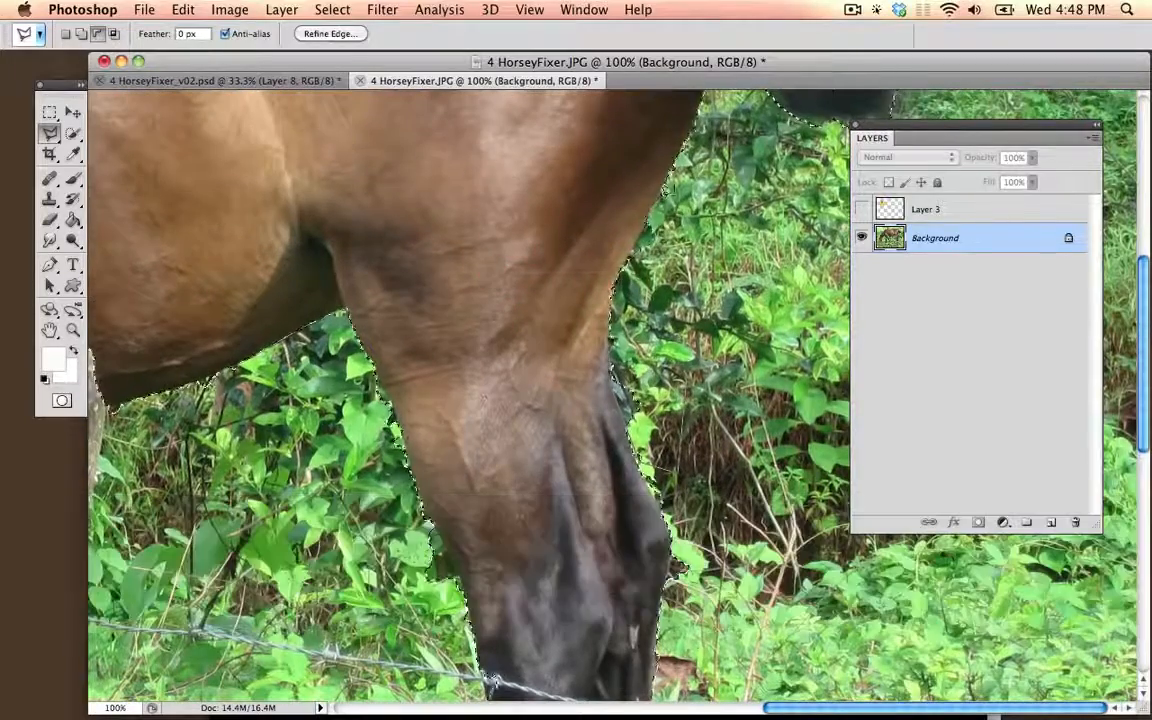
{"action": "double_click", "coordinate": [688, 272]}
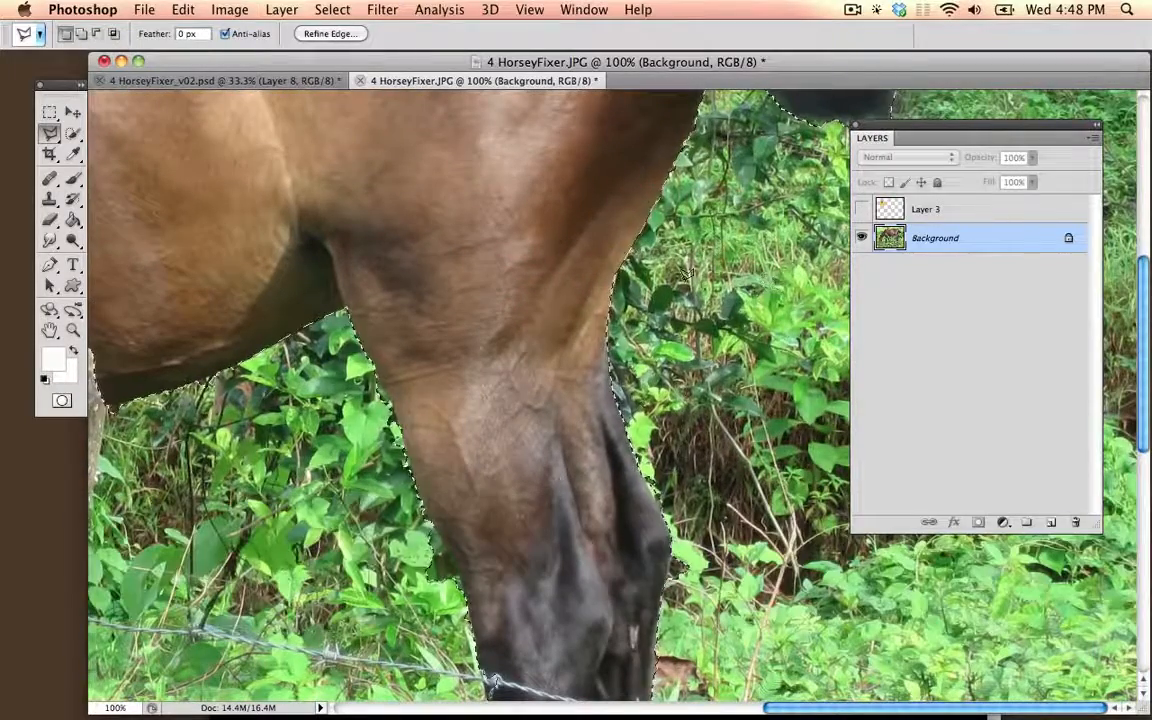
Step: Copy the selected horse onto a new layer and check the cutout by hiding and reshowing the Background layer
{"action": "key", "text": "super+minus"}
{"action": "key", "text": "super+minus"}
{"action": "key", "text": "super+minus"}
{"action": "key", "text": "super+minus"}
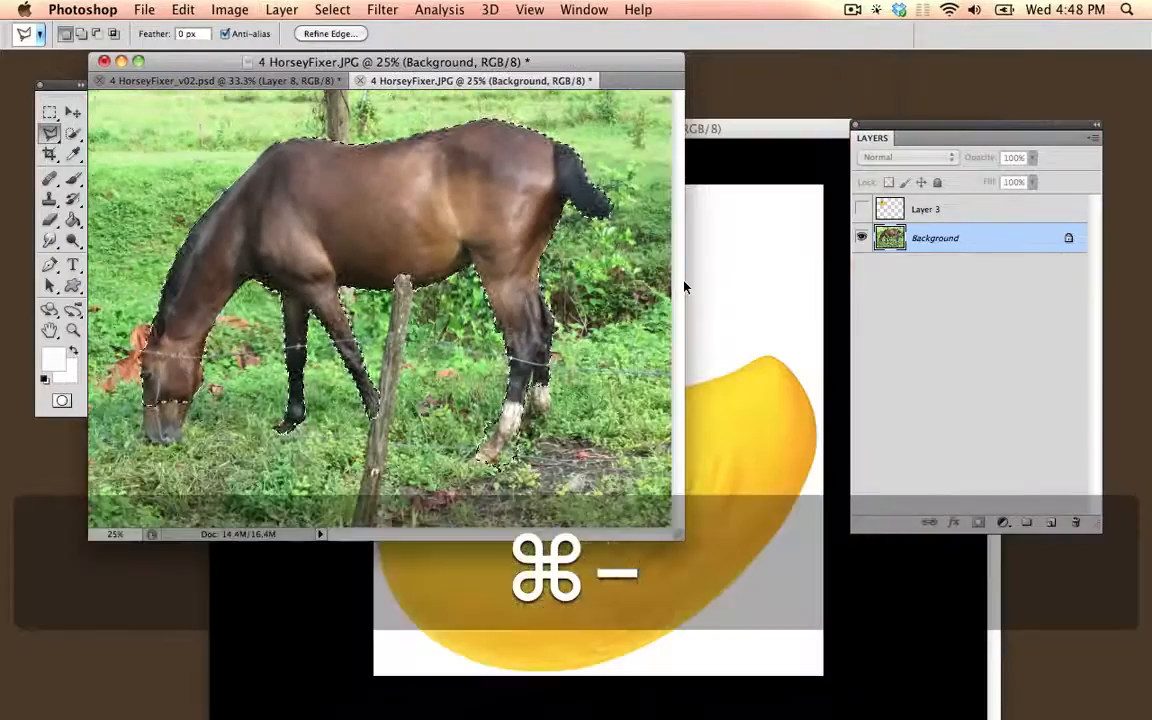
{"action": "key", "text": "super+c"}
{"action": "key", "text": "super+v"}
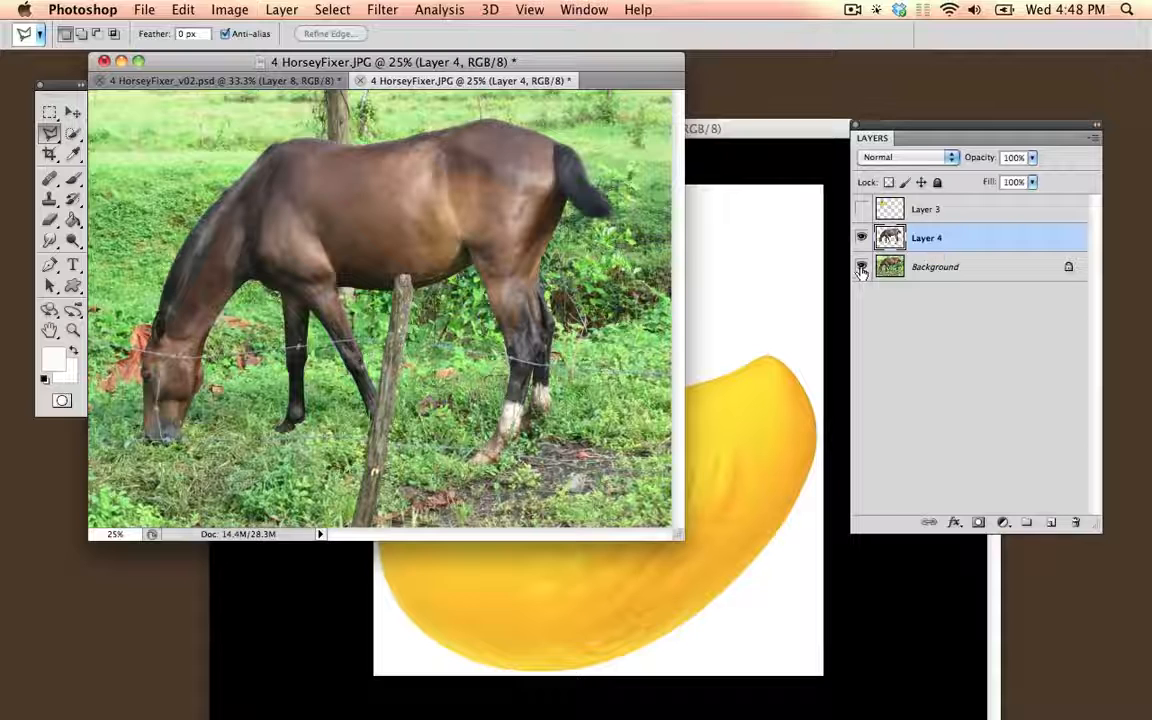
{"action": "left_click", "coordinate": [861, 267]}
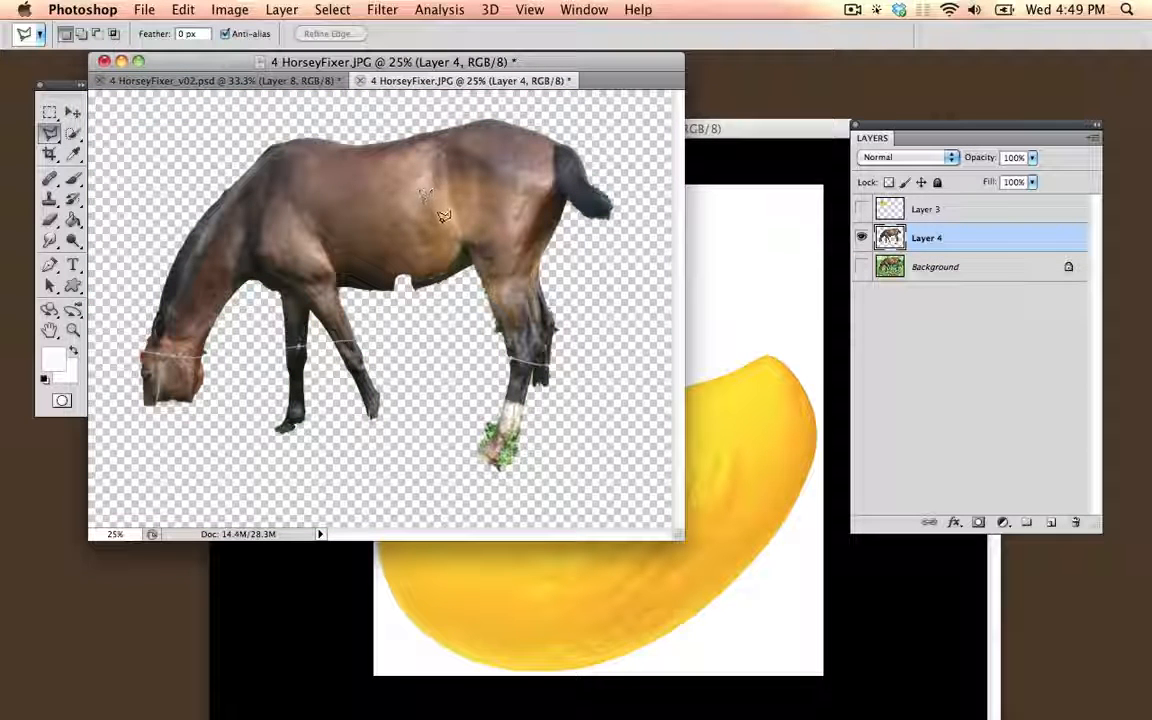
{"action": "left_click", "coordinate": [861, 267]}
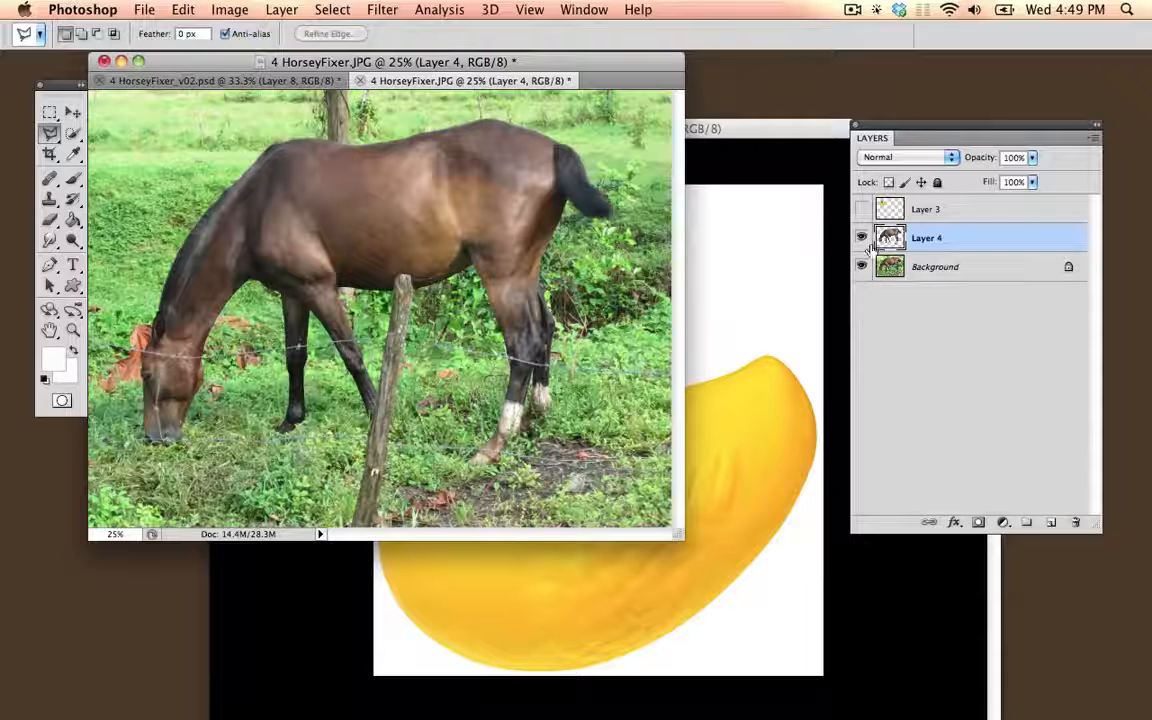
Step: Show the duck layer and place it below the horse cutout in the layer order
{"action": "left_click", "coordinate": [861, 209]}
{"action": "left_click", "coordinate": [72, 111]}
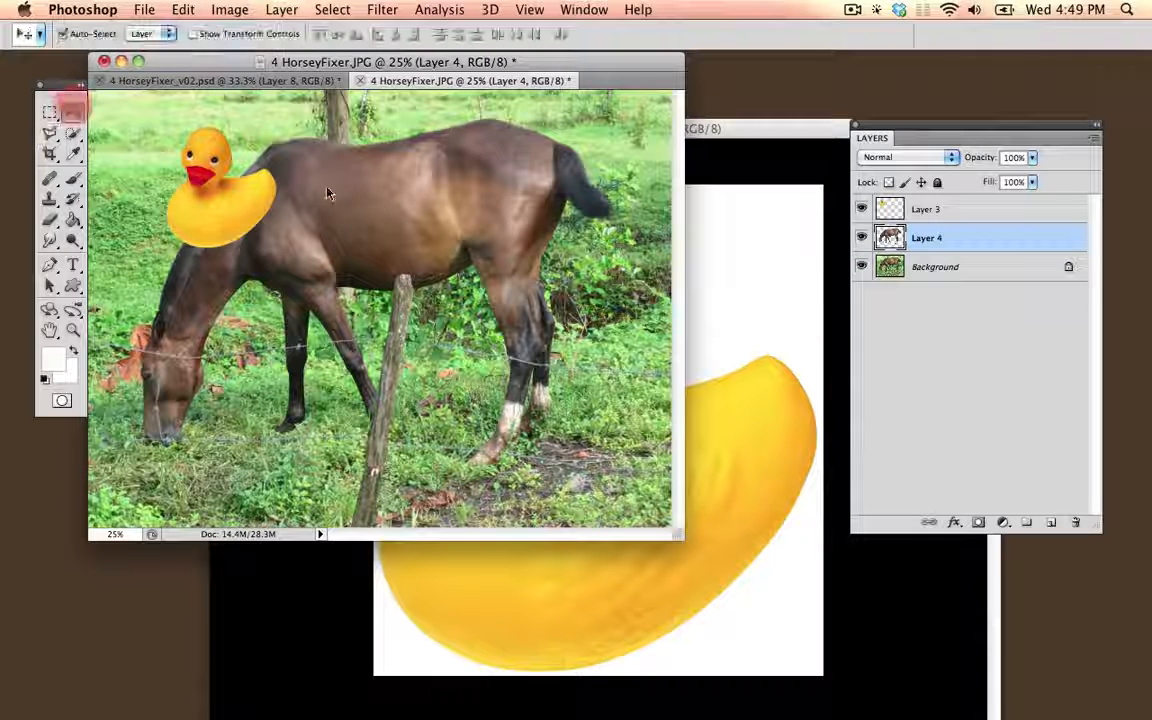
{"action": "left_click", "coordinate": [959, 209]}
{"action": "left_click_drag", "start_coordinate": [972, 222], "coordinate": [977, 249]}
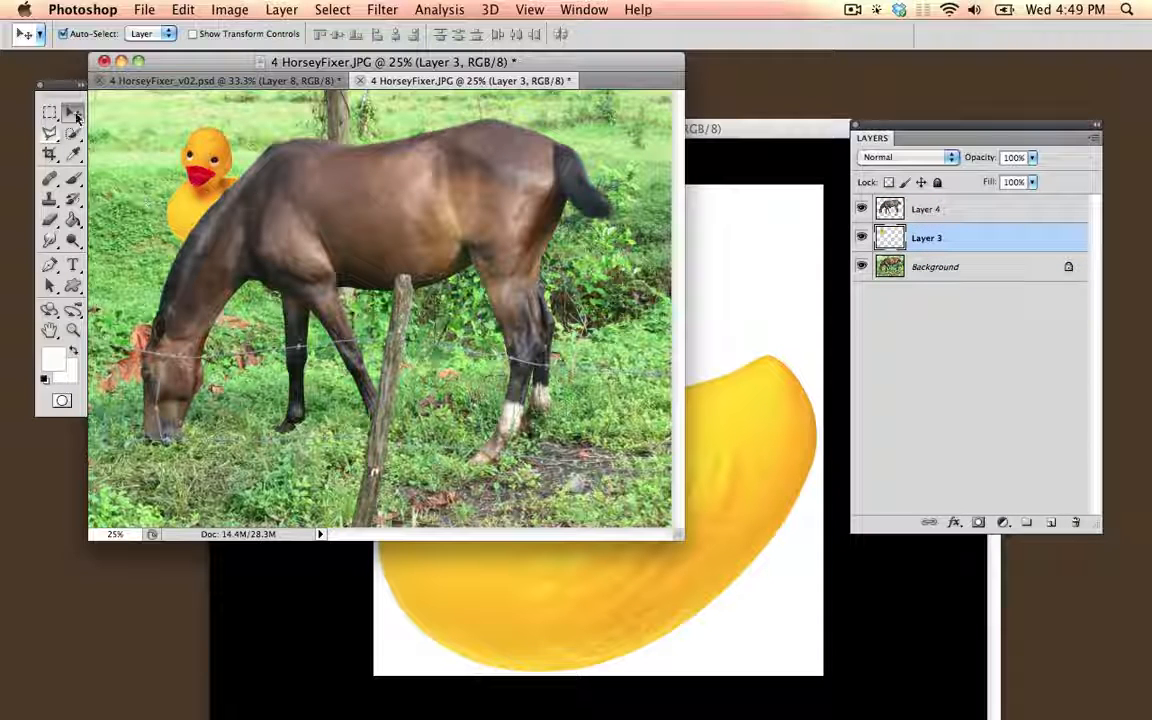
Step: Move the duck so it peeks out from behind the horse's neck and show the image in full-screen mode
{"action": "left_click_drag", "start_coordinate": [206, 159], "coordinate": [180, 184]}
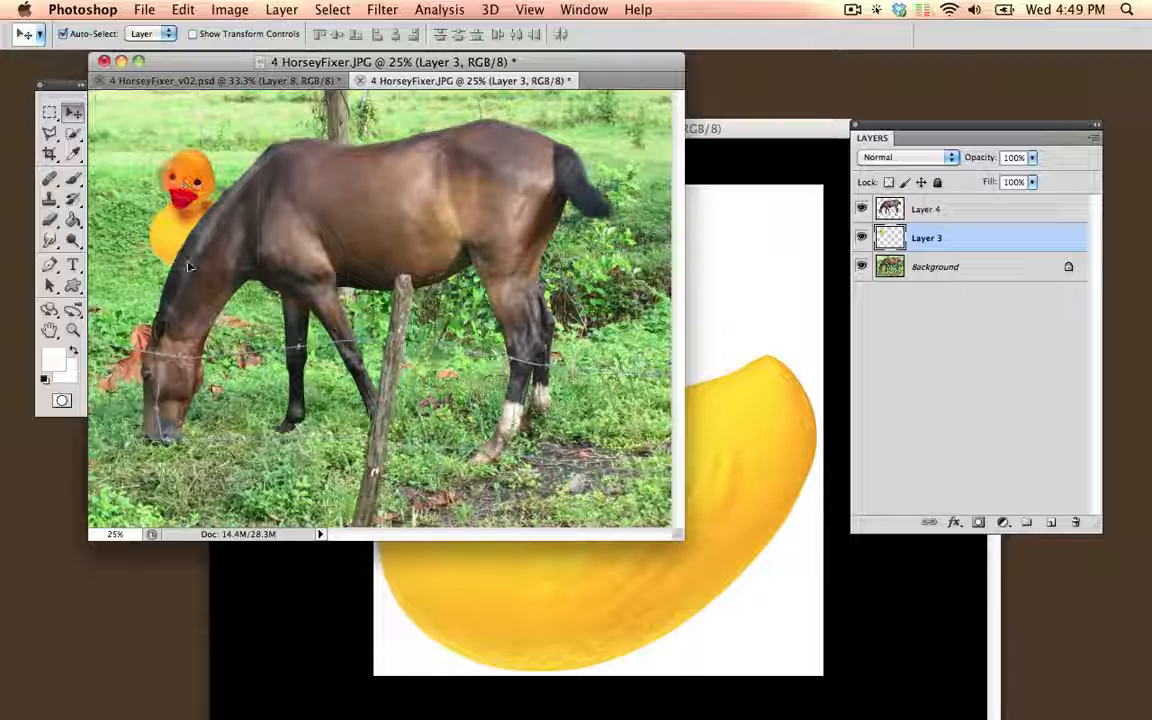
{"action": "key", "text": "f"}
{"action": "key", "text": "super+equal"}
{"action": "key", "text": "super+equal"}
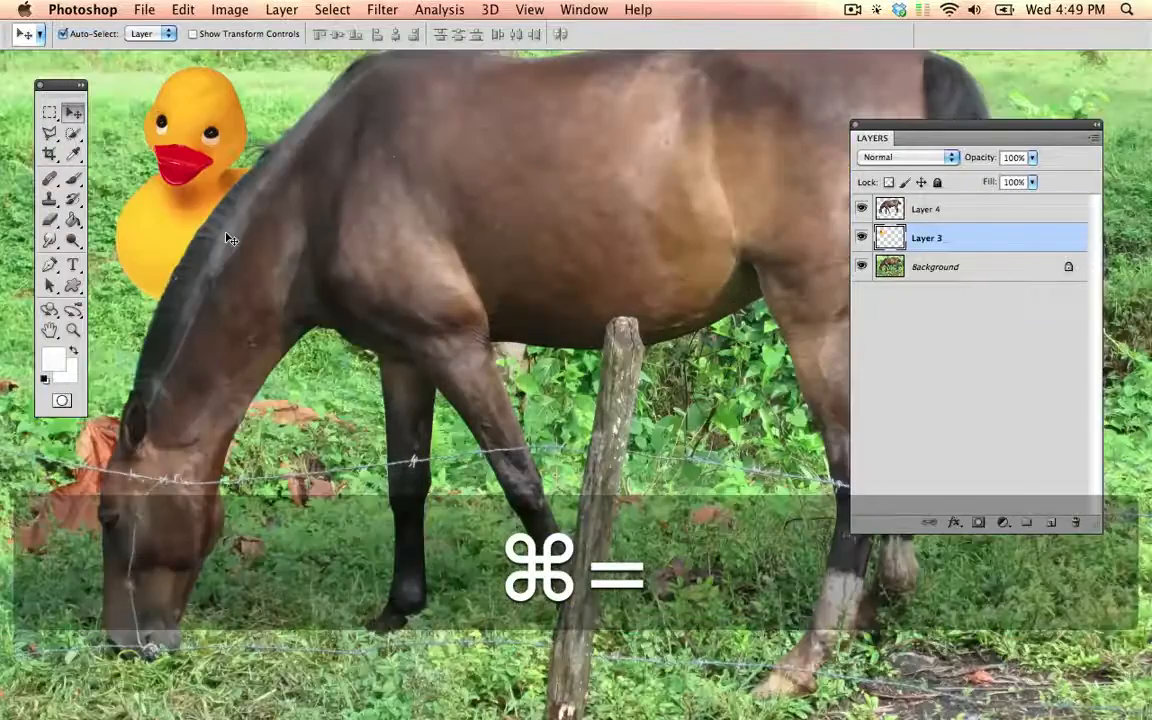
{"action": "key", "text": "super+minus"}
{"action": "left_click_drag", "start_coordinate": [239, 216], "coordinate": [206, 214]}
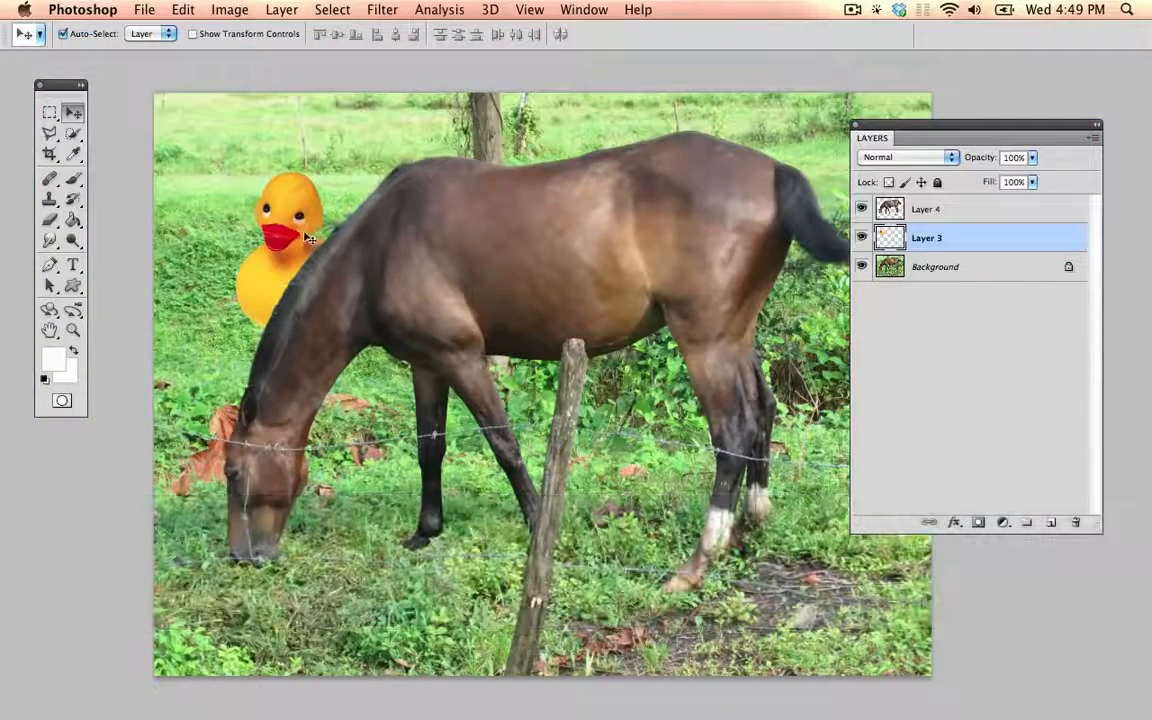
Step: Open Levels for the duck layer and set the midtones to 1.35 for RGB and 0.62 for the Blue channel
{"action": "left_click", "coordinate": [222, 10]}
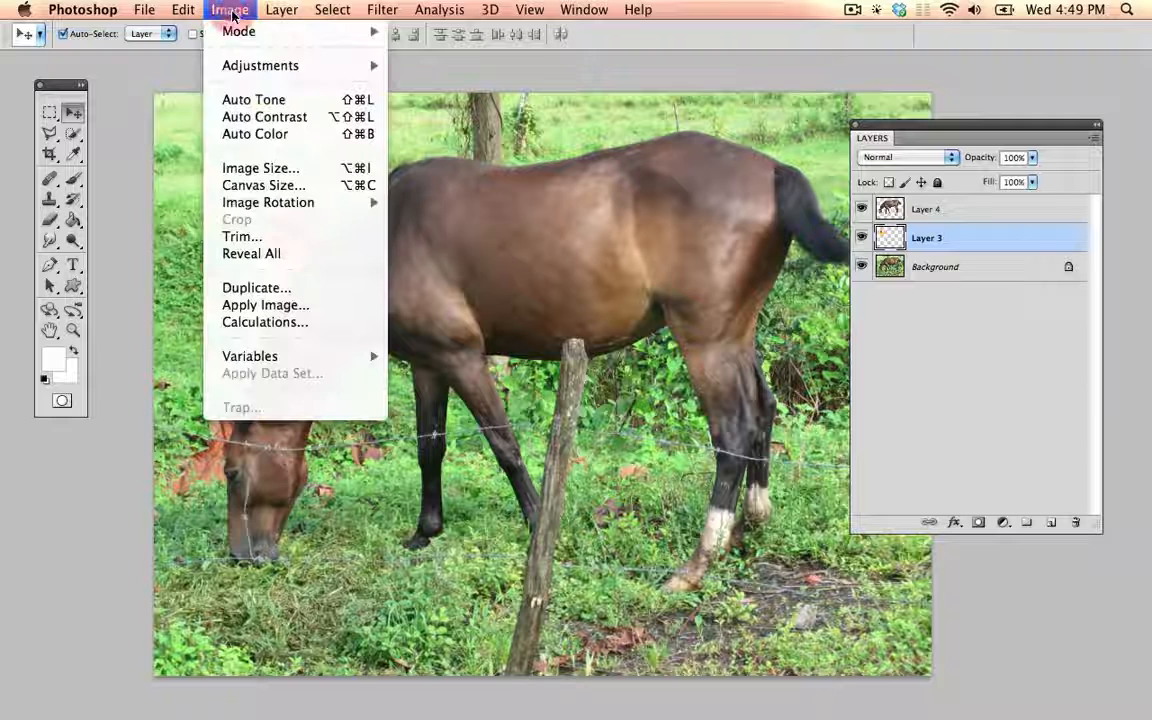
{"action": "mouse_move", "coordinate": [255, 70]}
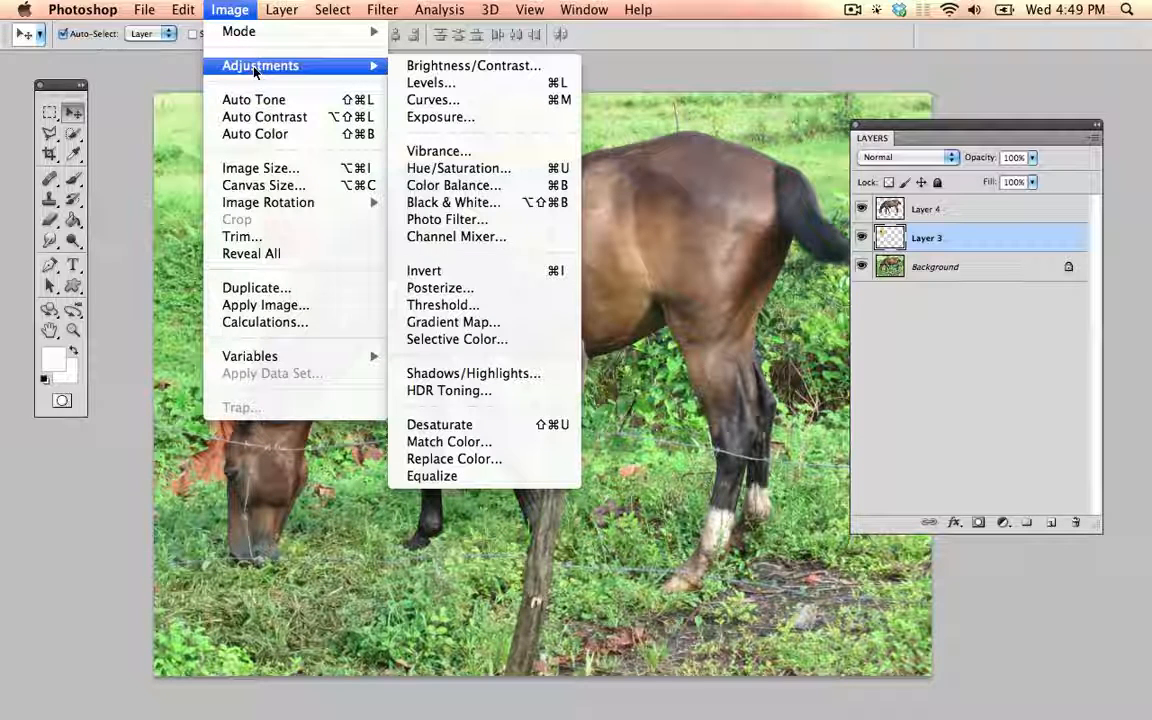
{"action": "left_click", "coordinate": [432, 87]}
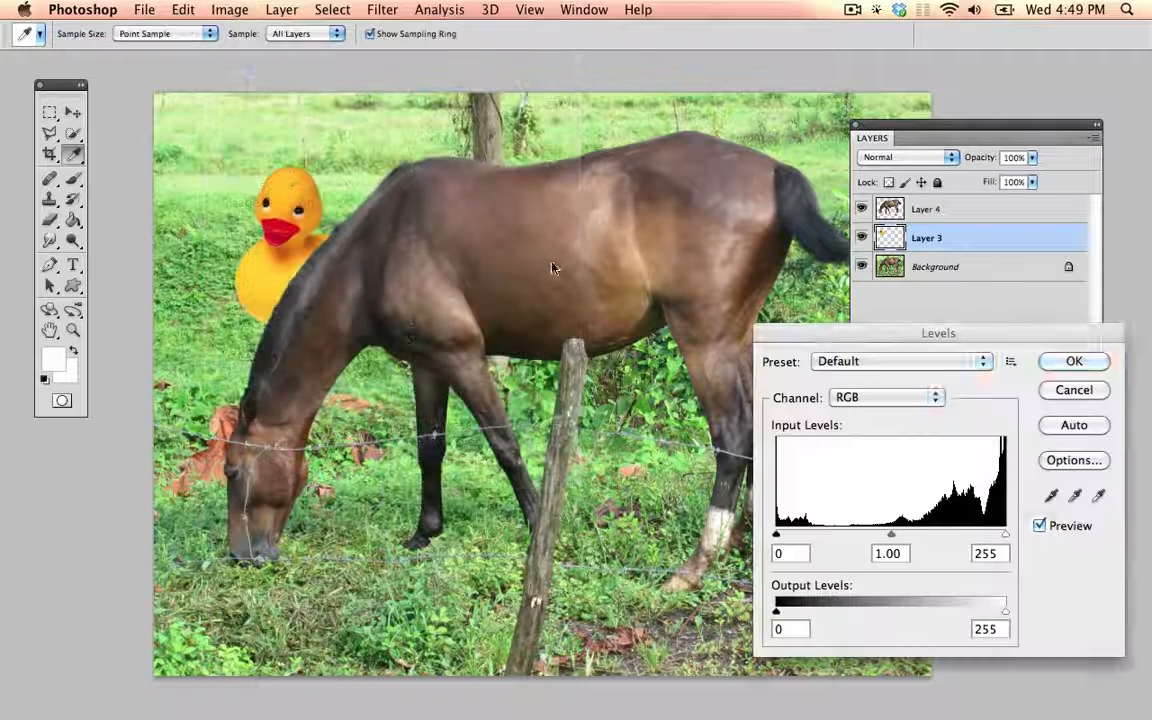
{"action": "left_click_drag", "start_coordinate": [875, 343], "coordinate": [838, 256]}
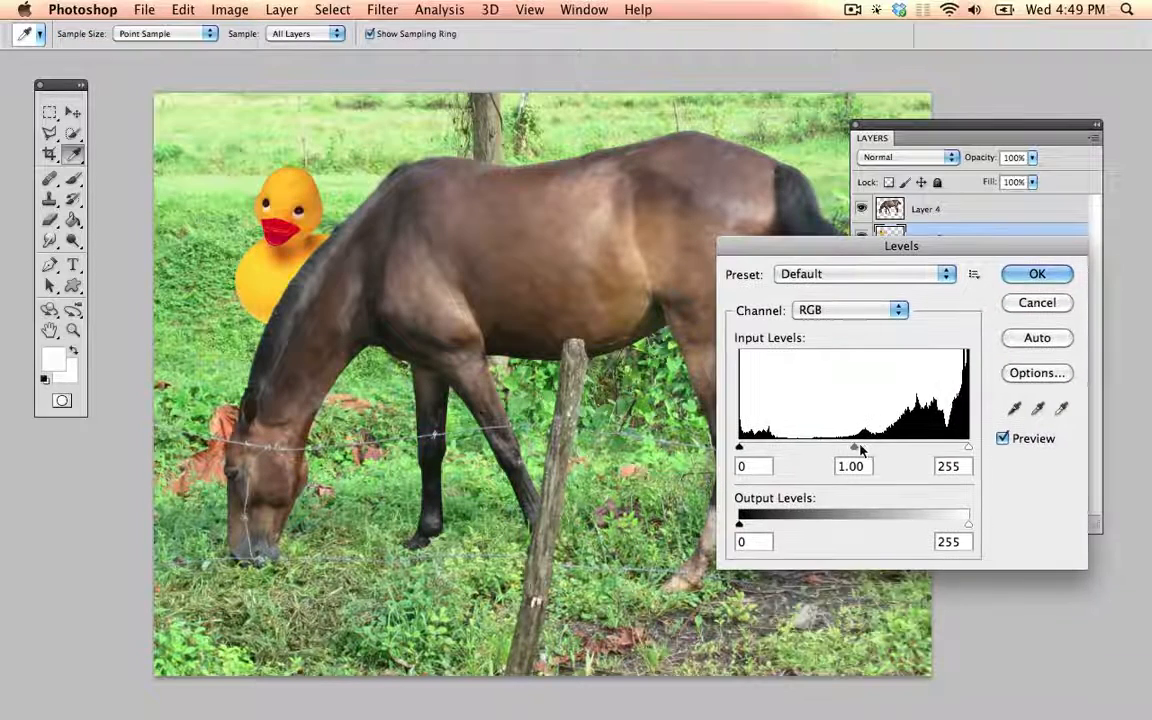
{"action": "left_click_drag", "start_coordinate": [855, 447], "coordinate": [829, 455]}
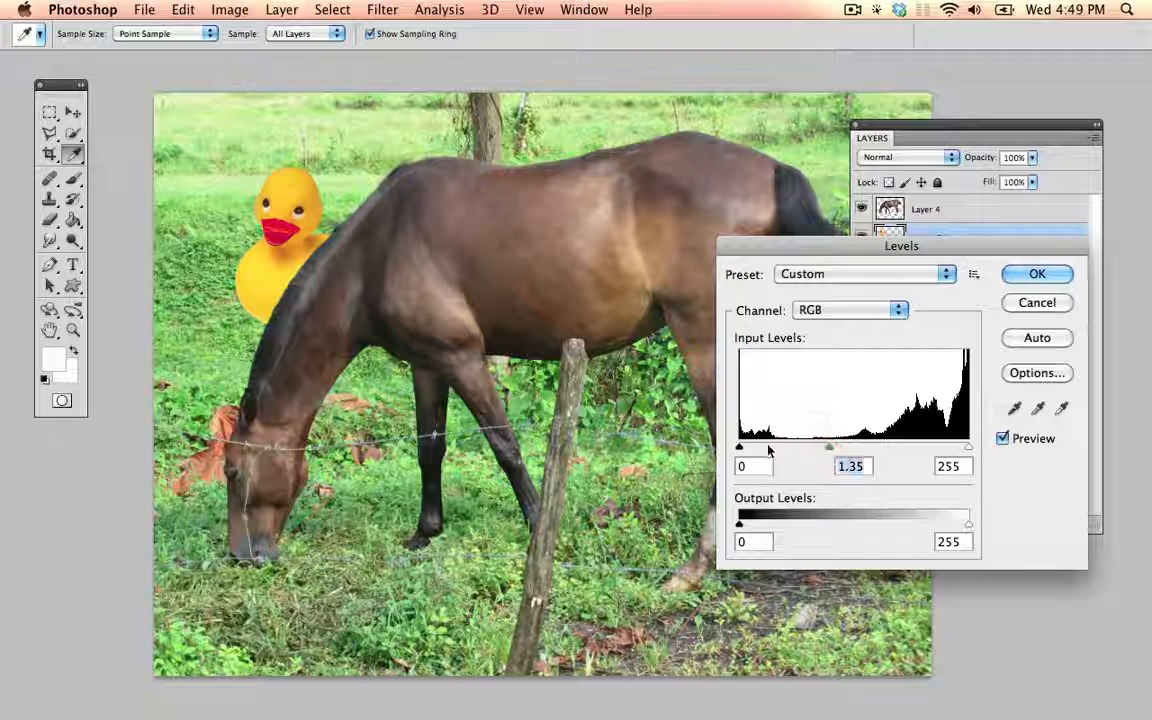
{"action": "left_click", "coordinate": [877, 313]}
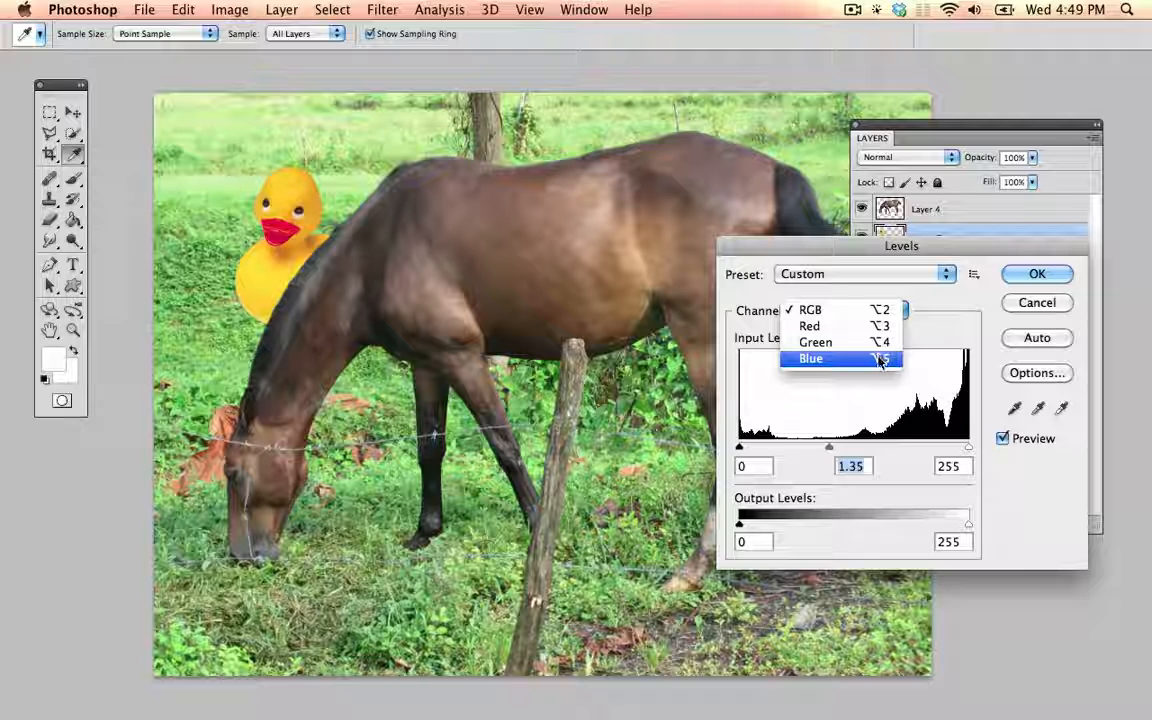
{"action": "left_click", "coordinate": [880, 359]}
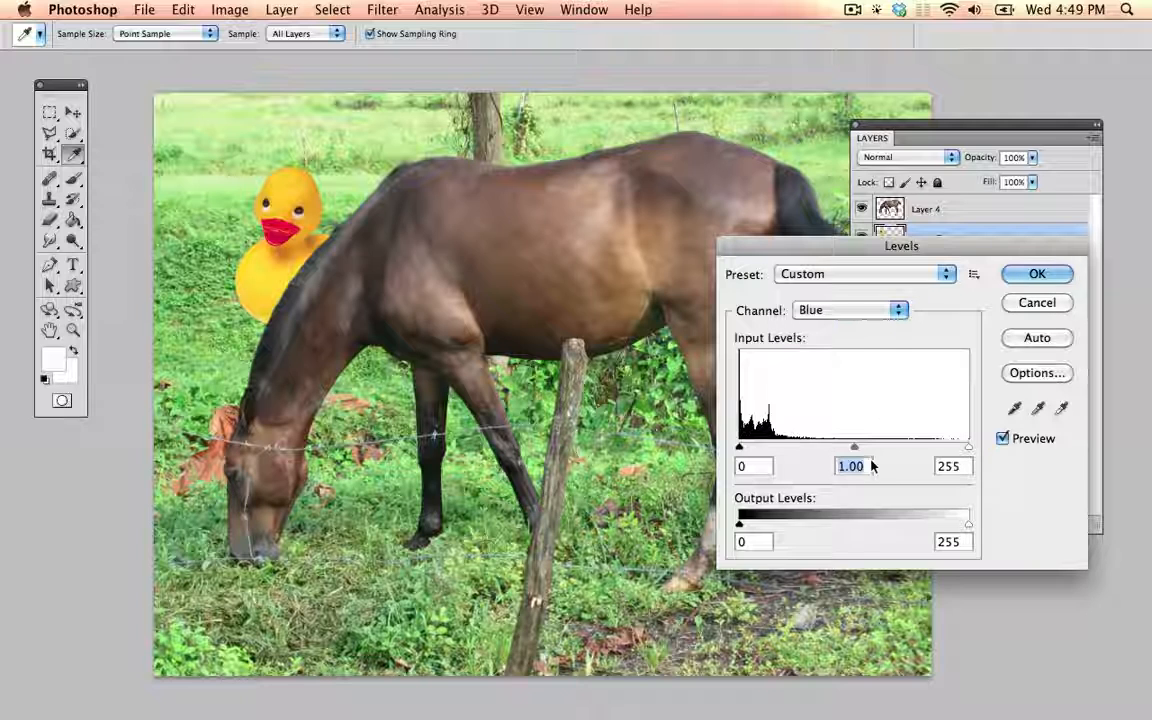
{"action": "left_click_drag", "start_coordinate": [855, 449], "coordinate": [887, 442]}
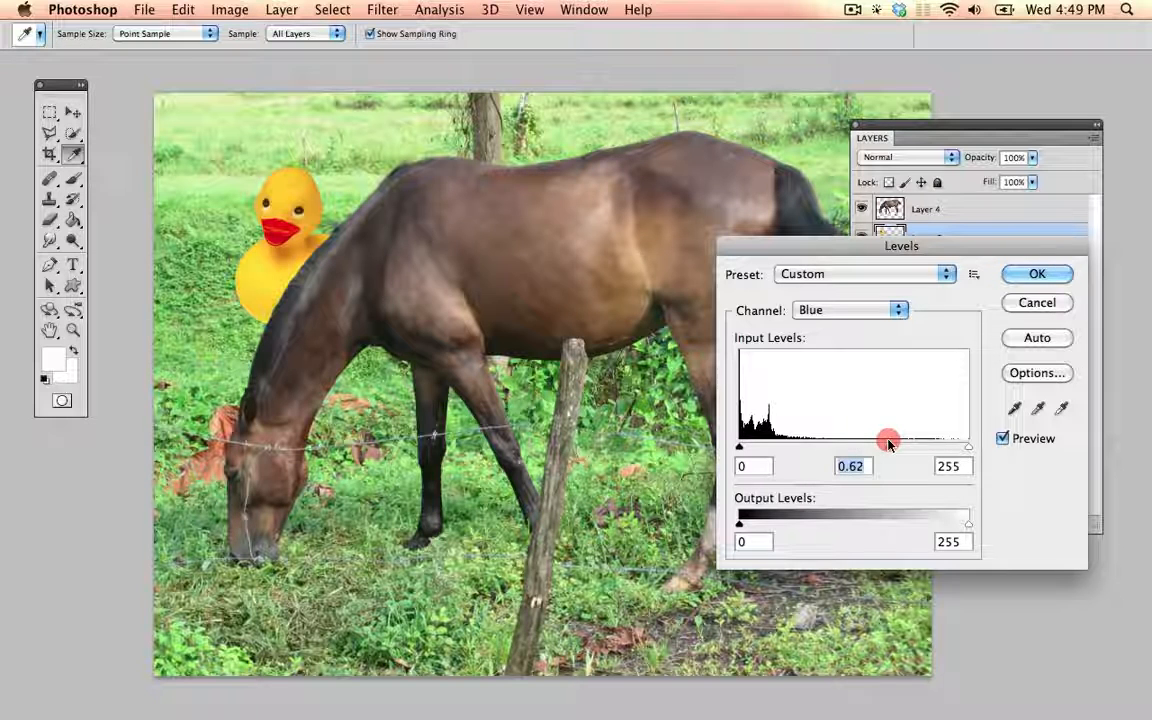
Step: Set the Levels midtones to 1.15 for Green and 0.68 for Red, compare the preview, and apply the adjustment to the duck
{"action": "left_click", "coordinate": [850, 310]}
{"action": "left_click", "coordinate": [848, 293]}
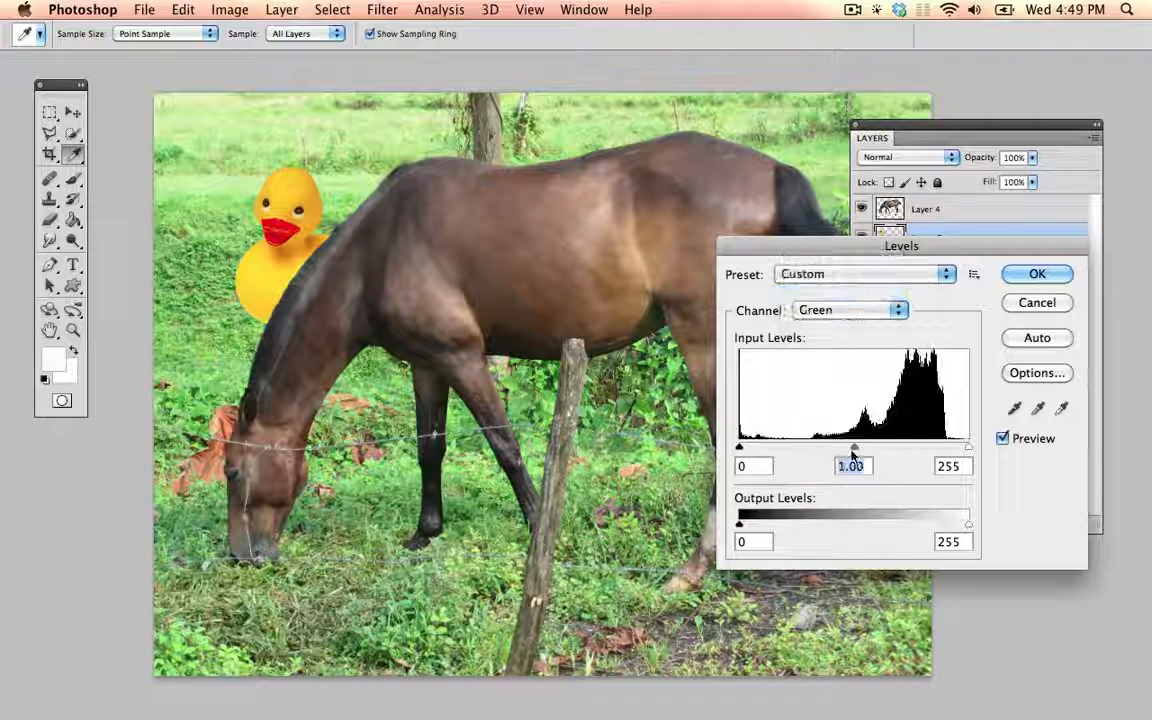
{"action": "mouse_move", "coordinate": [853, 449]}
{"action": "left_mouse_down"}
{"action": "mouse_move", "coordinate": [875, 450]}
{"action": "mouse_move", "coordinate": [834, 450]}
{"action": "mouse_move", "coordinate": [844, 450]}
{"action": "left_mouse_up"}
{"action": "left_click", "coordinate": [831, 302]}
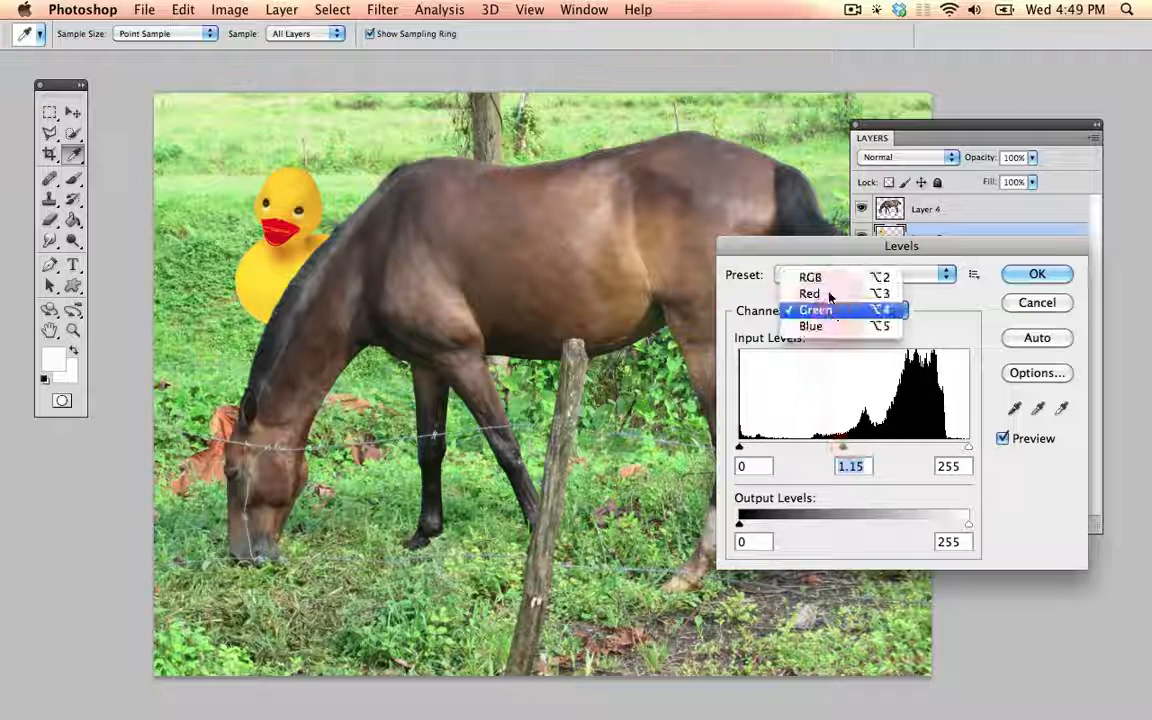
{"action": "left_click", "coordinate": [818, 293]}
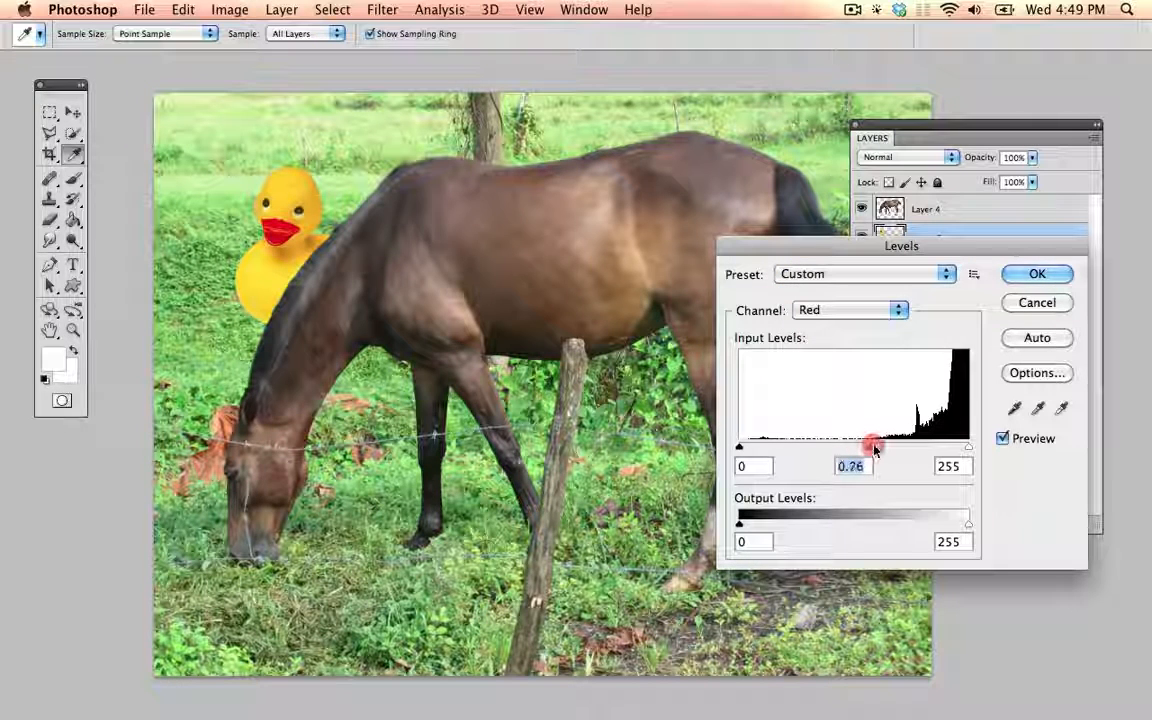
{"action": "left_click_drag", "start_coordinate": [875, 450], "coordinate": [883, 452]}
{"action": "left_click", "coordinate": [1003, 439]}
{"action": "left_click", "coordinate": [1003, 439]}
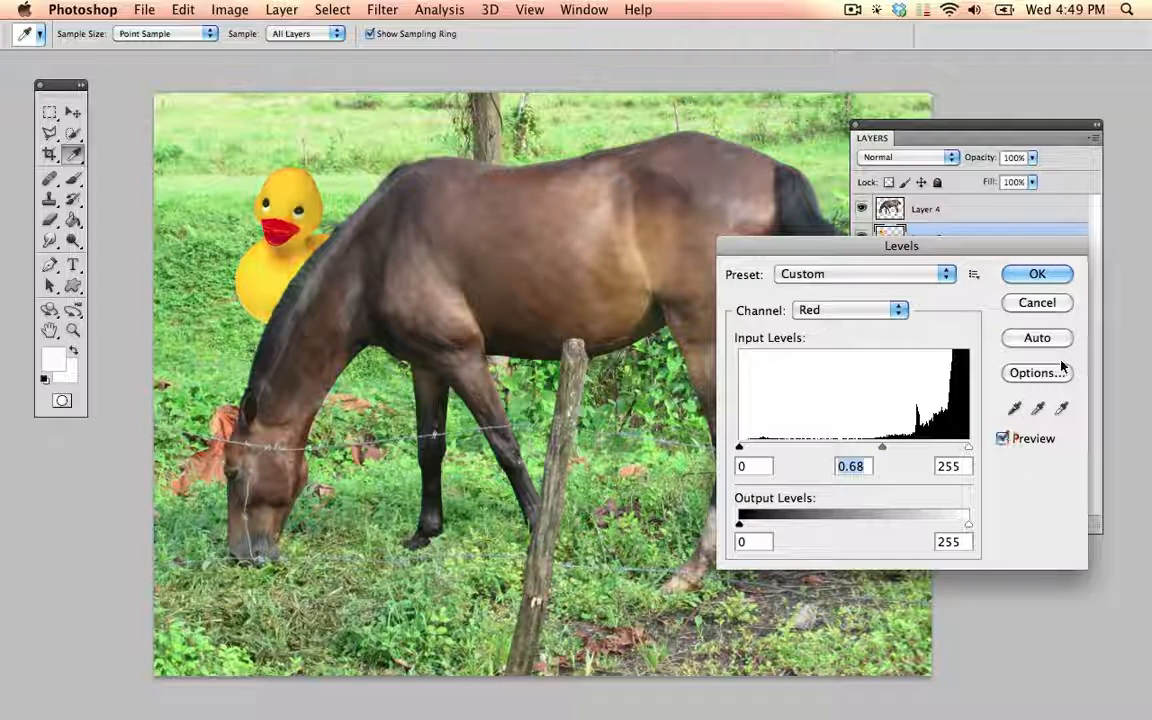
{"action": "left_click", "coordinate": [1037, 275]}
{"action": "key", "text": "v"}
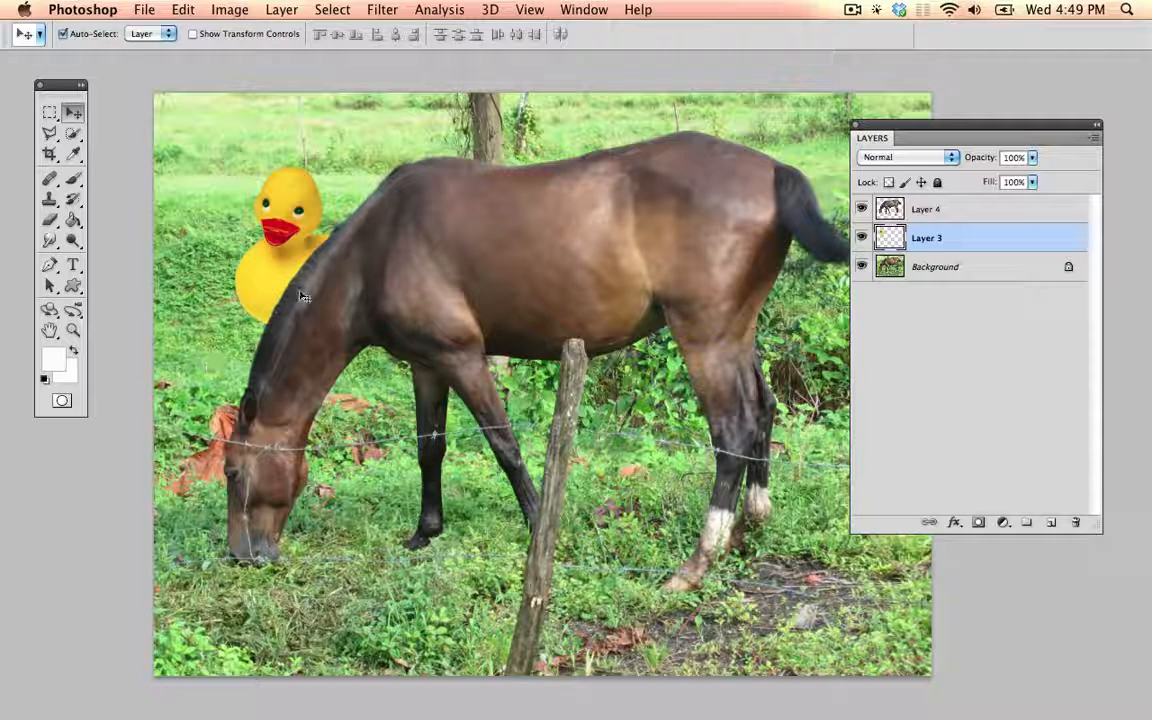
Step: Soften the duck's bottom edge with a 250 px Eraser and move the duck slightly lower behind the neck
{"action": "left_click", "coordinate": [47, 222]}
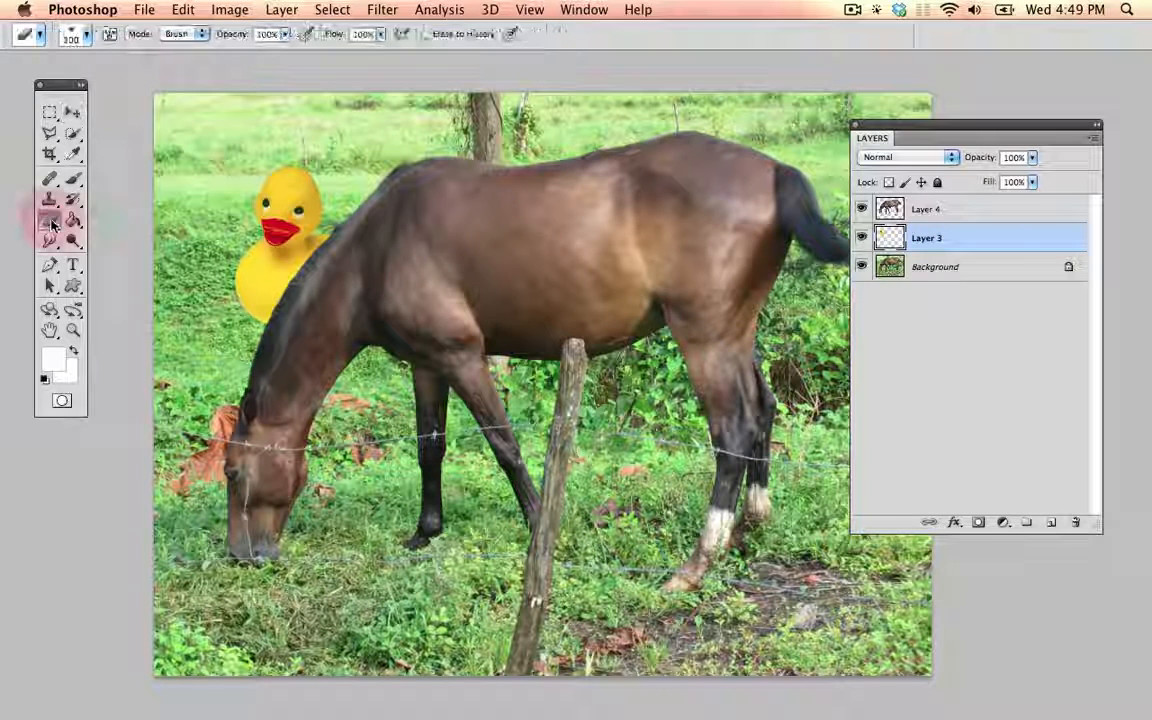
{"action": "key", "text": "bracketright"}
{"action": "key", "text": "bracketleft"}
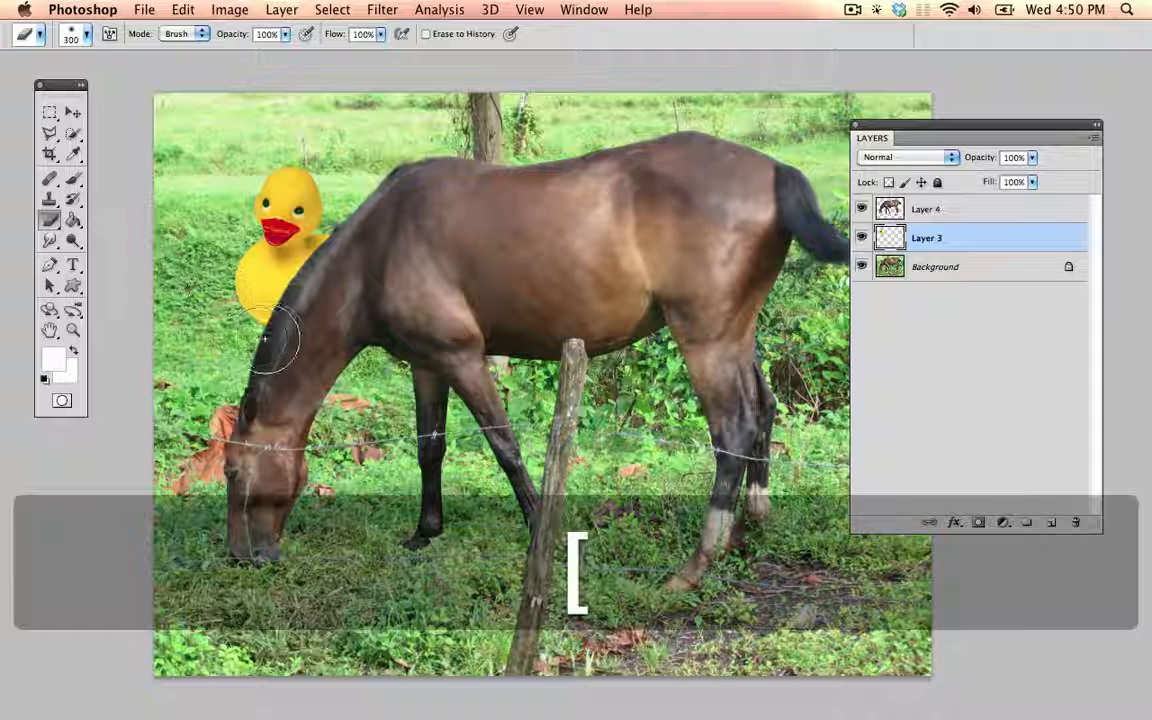
{"action": "left_click_drag", "start_coordinate": [255, 333], "coordinate": [340, 320]}
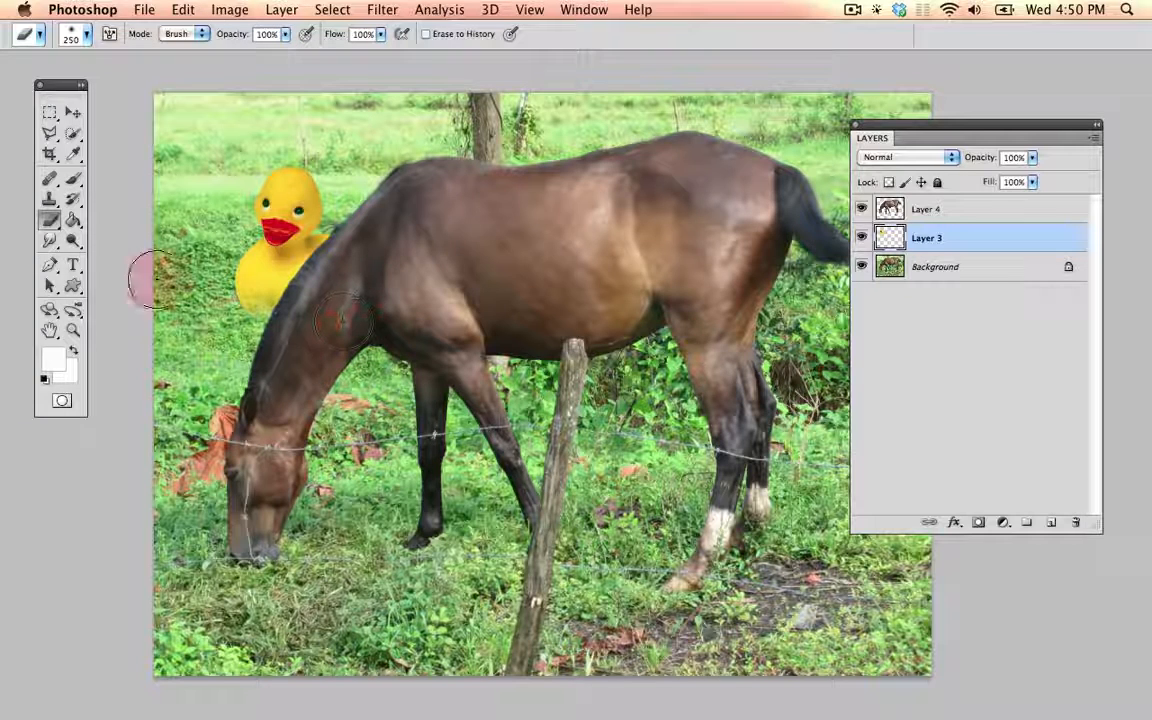
{"action": "left_click", "coordinate": [72, 112]}
{"action": "left_click_drag", "start_coordinate": [300, 245], "coordinate": [283, 277]}
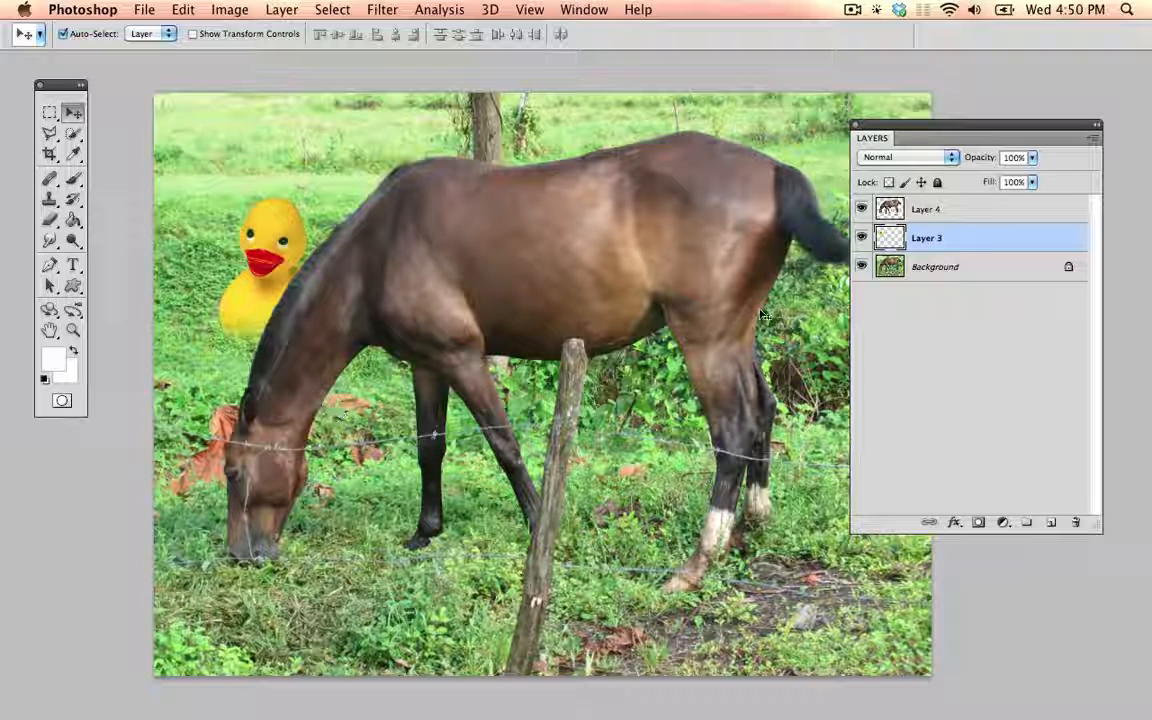
Step: On the horse layer, clone away the barbed wire from the outer edge of the straight front leg with a 100 px Clone Stamp
{"action": "left_click", "coordinate": [950, 209]}
{"action": "key", "text": "space"}
{"action": "left_click_drag", "start_coordinate": [522, 369], "coordinate": [446, 286]}
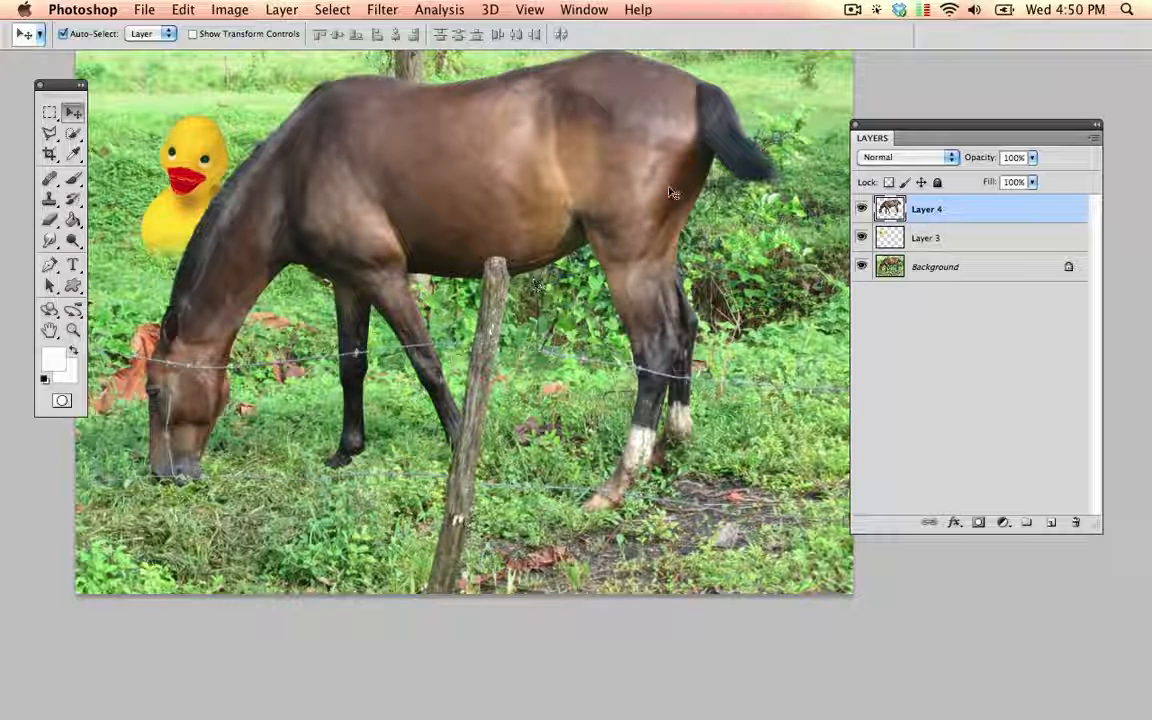
{"action": "left_click", "coordinate": [855, 8]}
{"action": "left_click", "coordinate": [855, 67]}
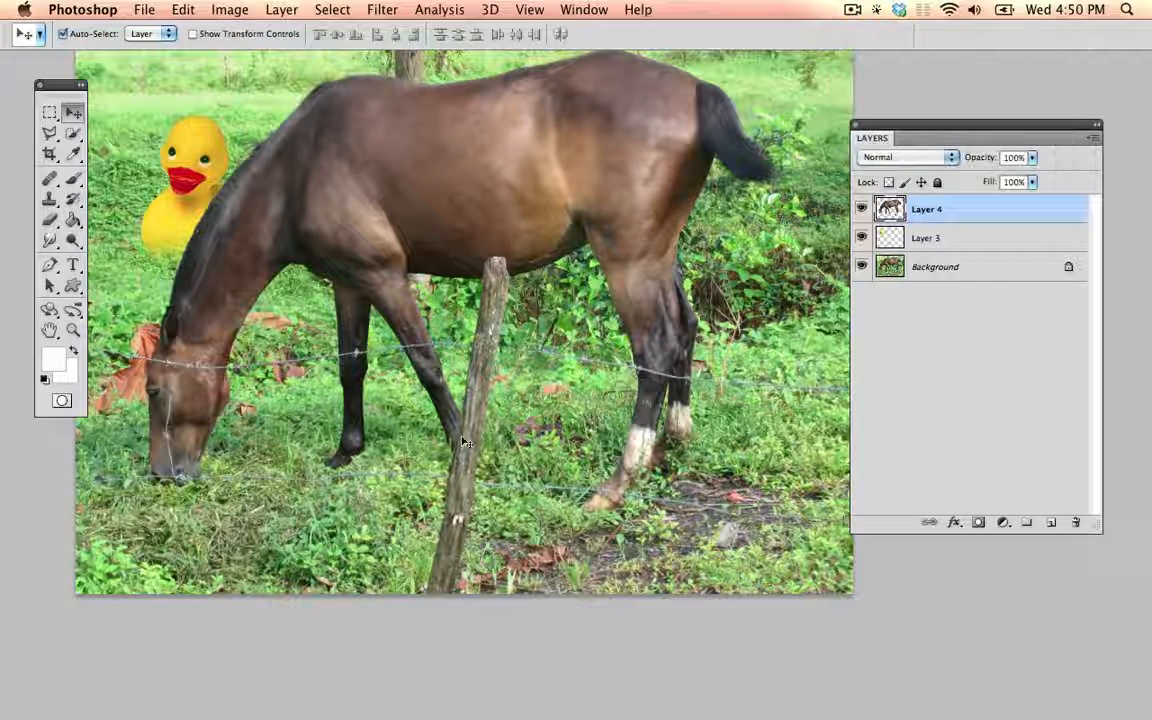
{"action": "key", "text": "super+equal"}
{"action": "key", "text": "super+equal"}
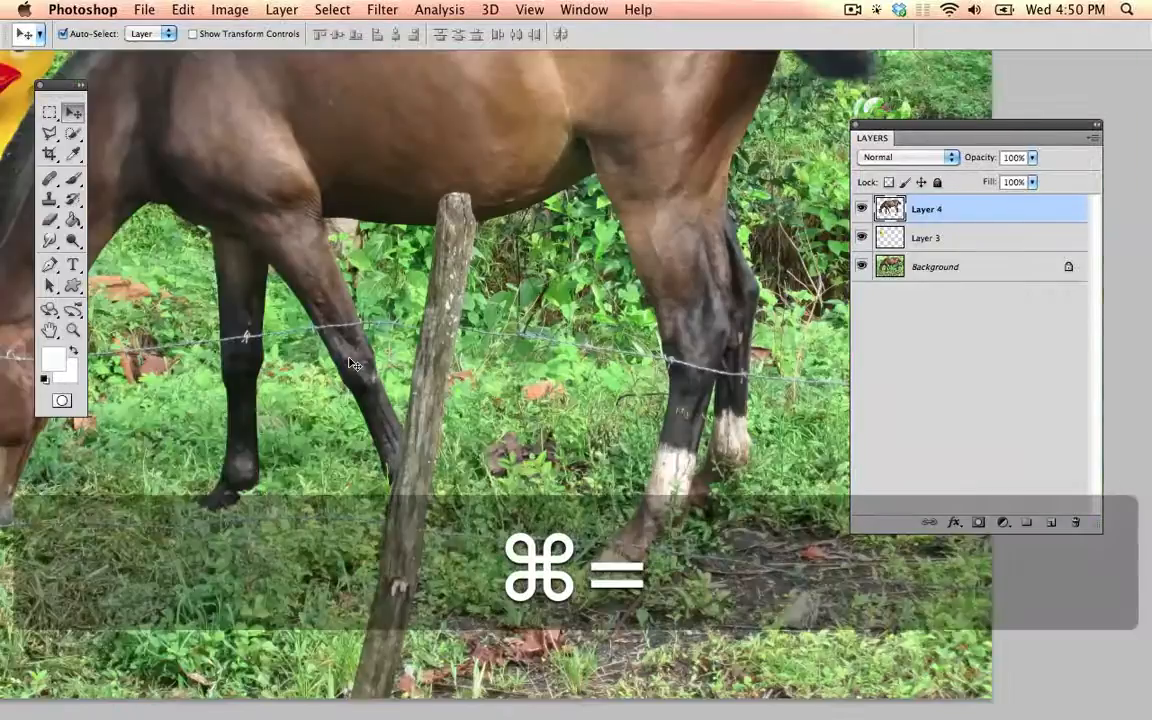
{"action": "key", "text": "space"}
{"action": "left_click_drag", "start_coordinate": [475, 353], "coordinate": [800, 423]}
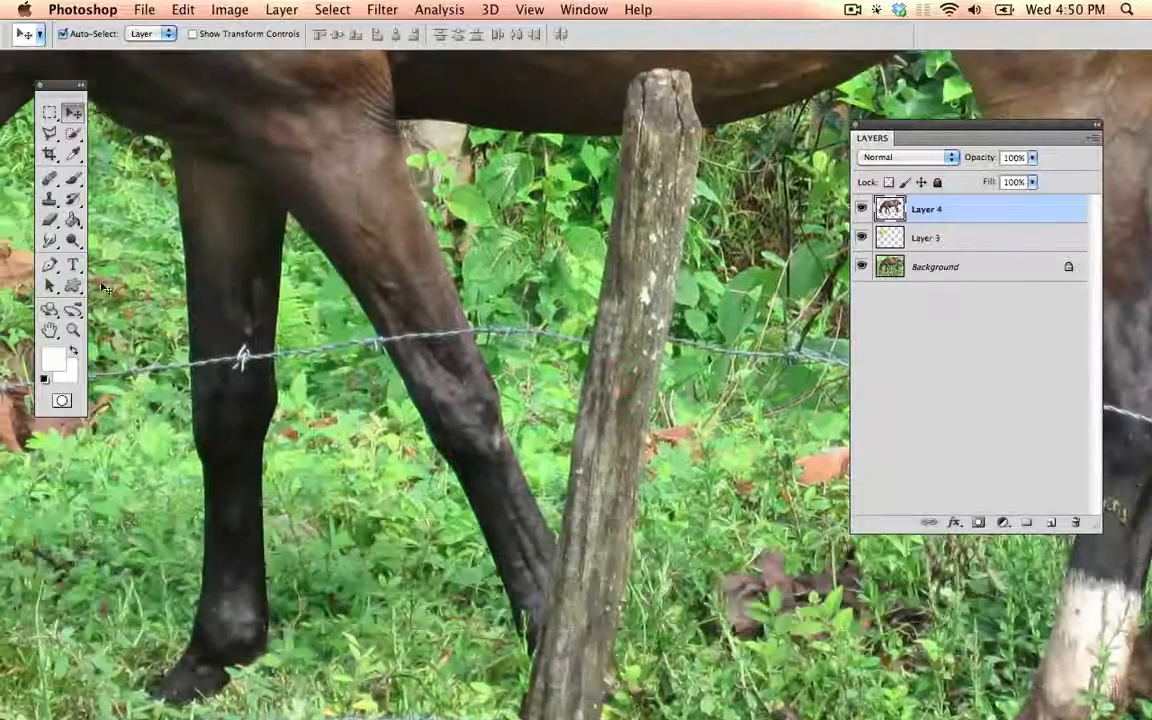
{"action": "left_click", "coordinate": [49, 198]}
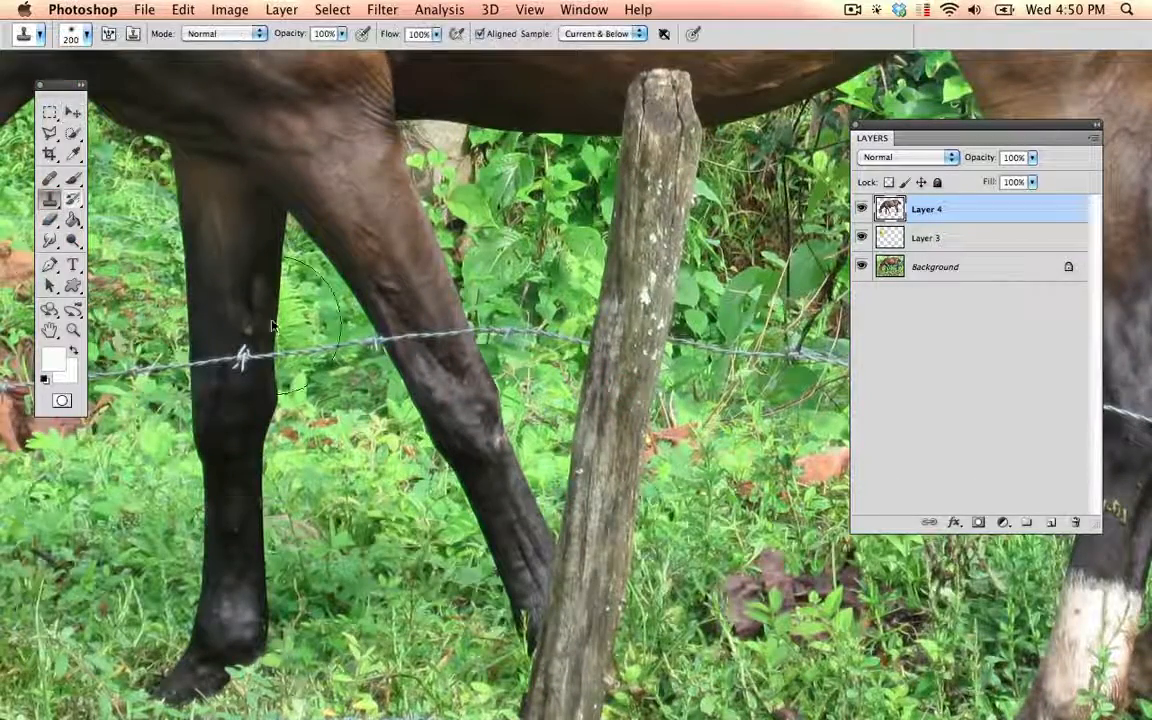
{"action": "key", "text": "bracketleft"}
{"action": "key", "text": "bracketleft"}
{"action": "key", "text": "bracketleft"}
{"action": "key", "text": "bracketleft"}
{"action": "key", "text": "bracketleft"}
{"action": "key", "text": "bracketright"}
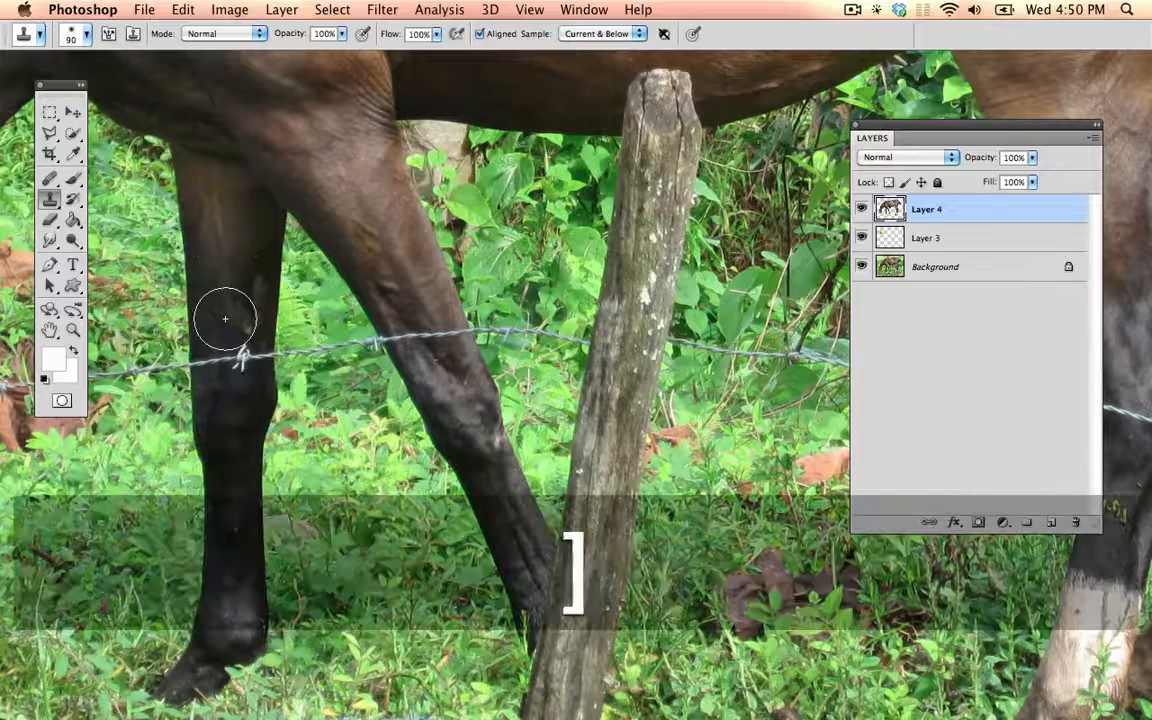
{"action": "key", "text": "alt"}
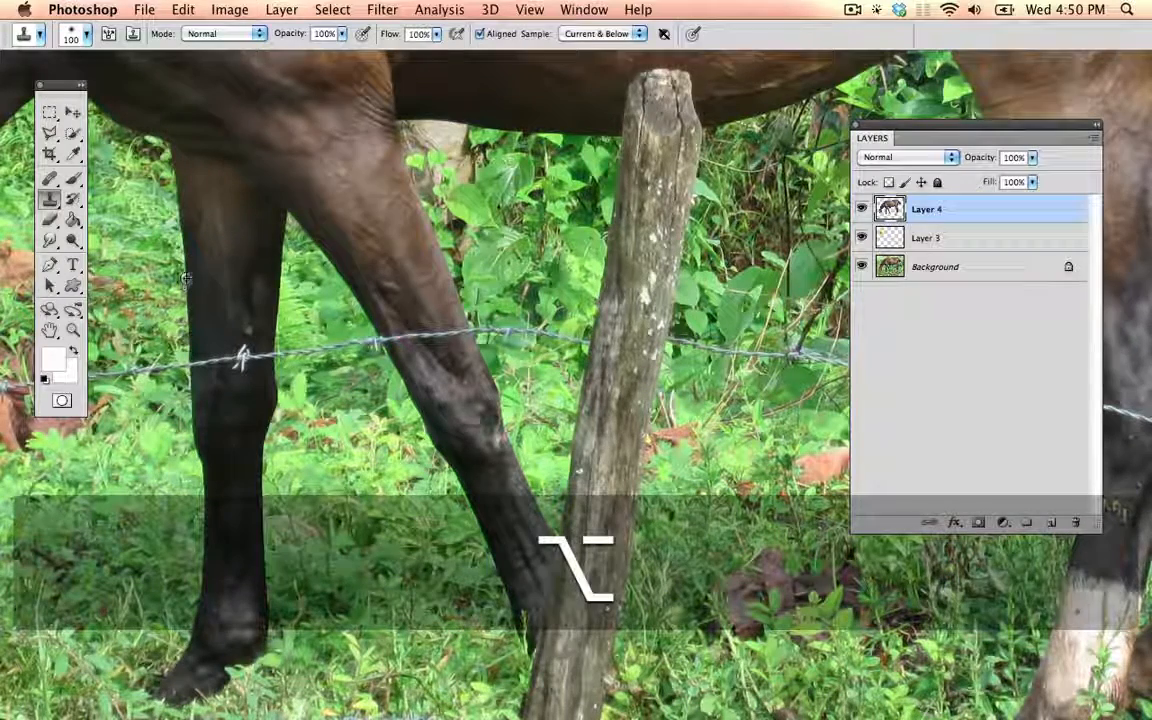
{"action": "left_click", "coordinate": [185, 279], "text": "alt"}
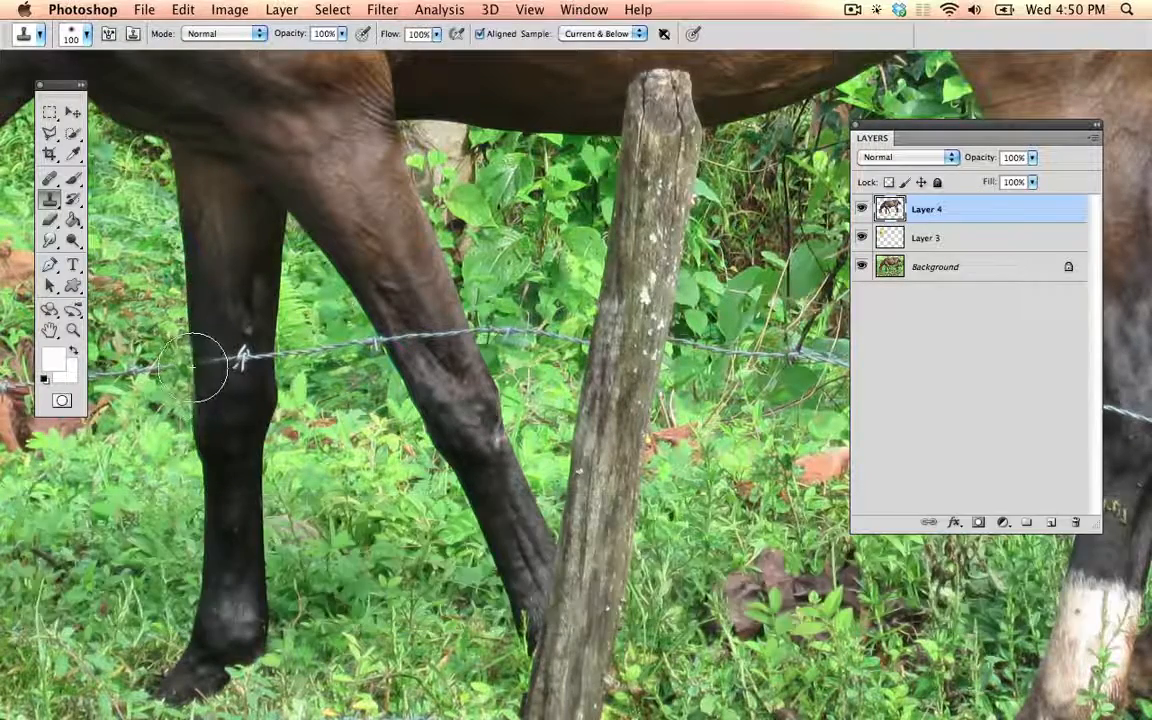
{"action": "left_click_drag", "start_coordinate": [195, 365], "coordinate": [208, 347]}
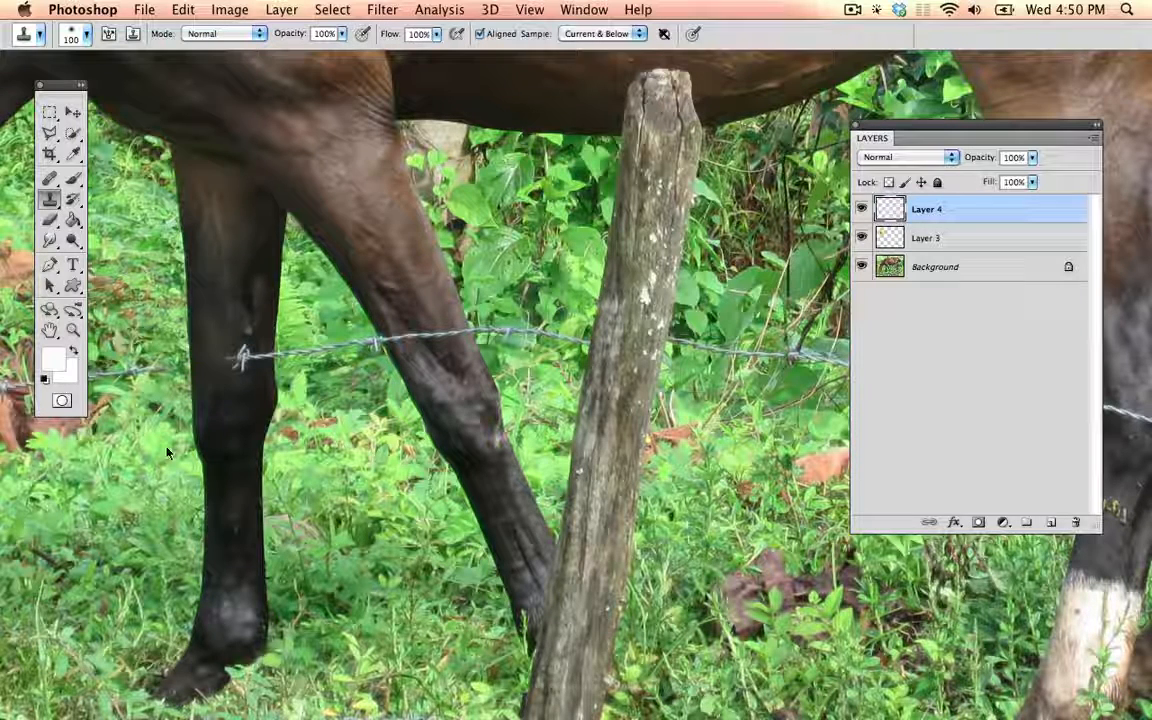
Step: Add a new layer above the horse and clone the barbed wire off both front legs with a 60 px Clone Stamp
{"action": "left_click", "coordinate": [1053, 522]}
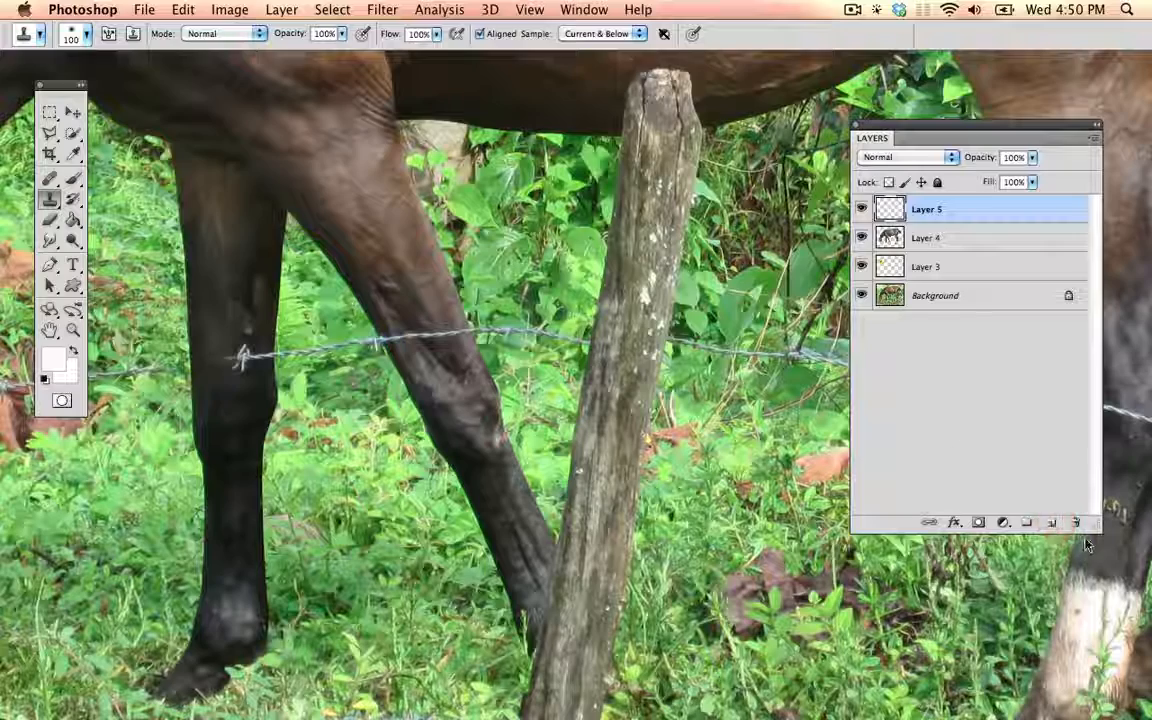
{"action": "key", "text": "bracketleft"}
{"action": "key", "text": "bracketleft"}
{"action": "key", "text": "bracketleft"}
{"action": "key", "text": "bracketleft"}
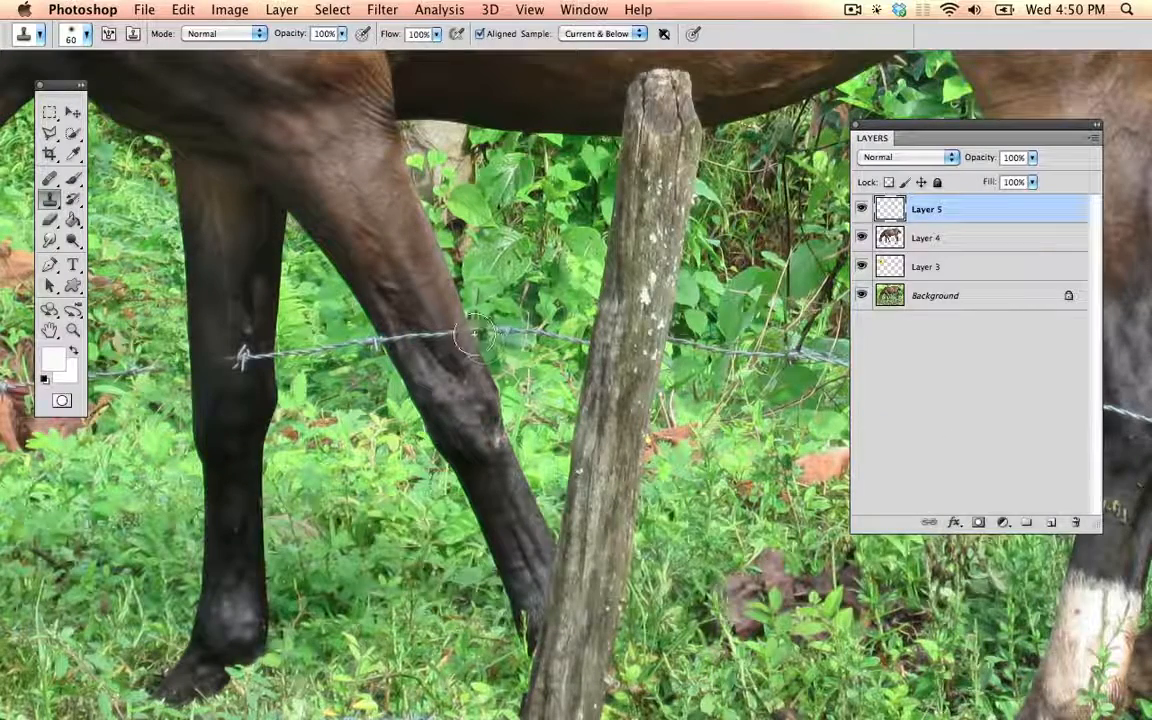
{"action": "left_click_drag", "start_coordinate": [470, 332], "coordinate": [418, 340]}
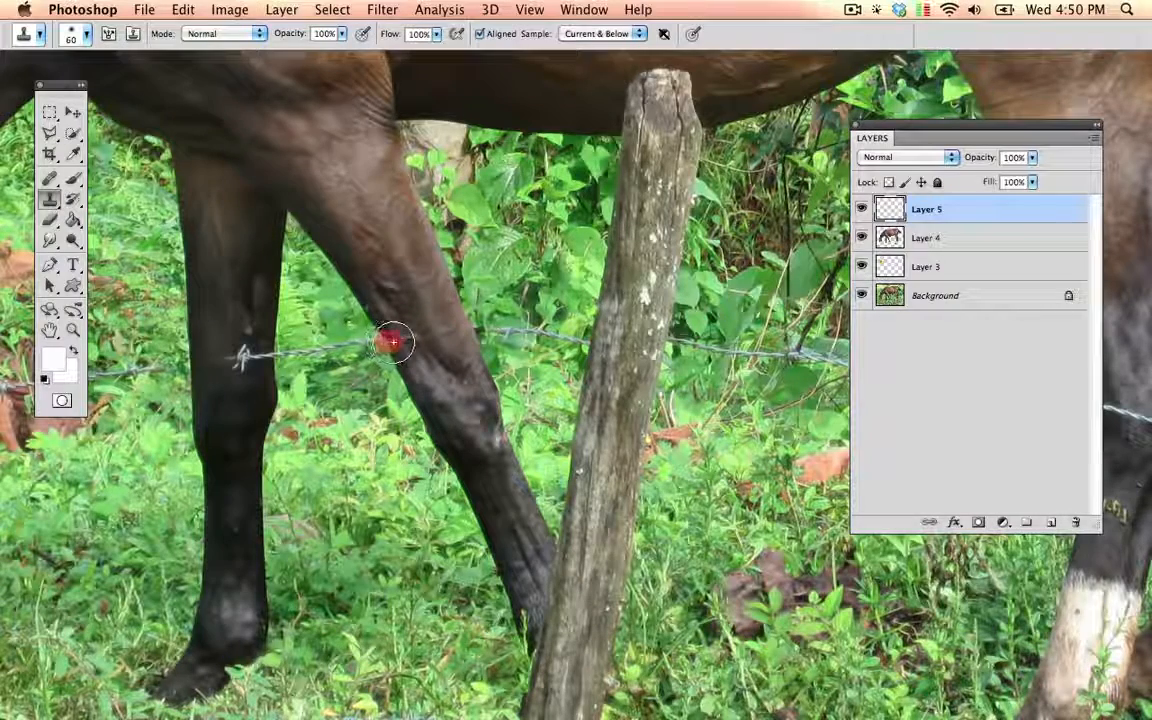
{"action": "key", "text": "alt"}
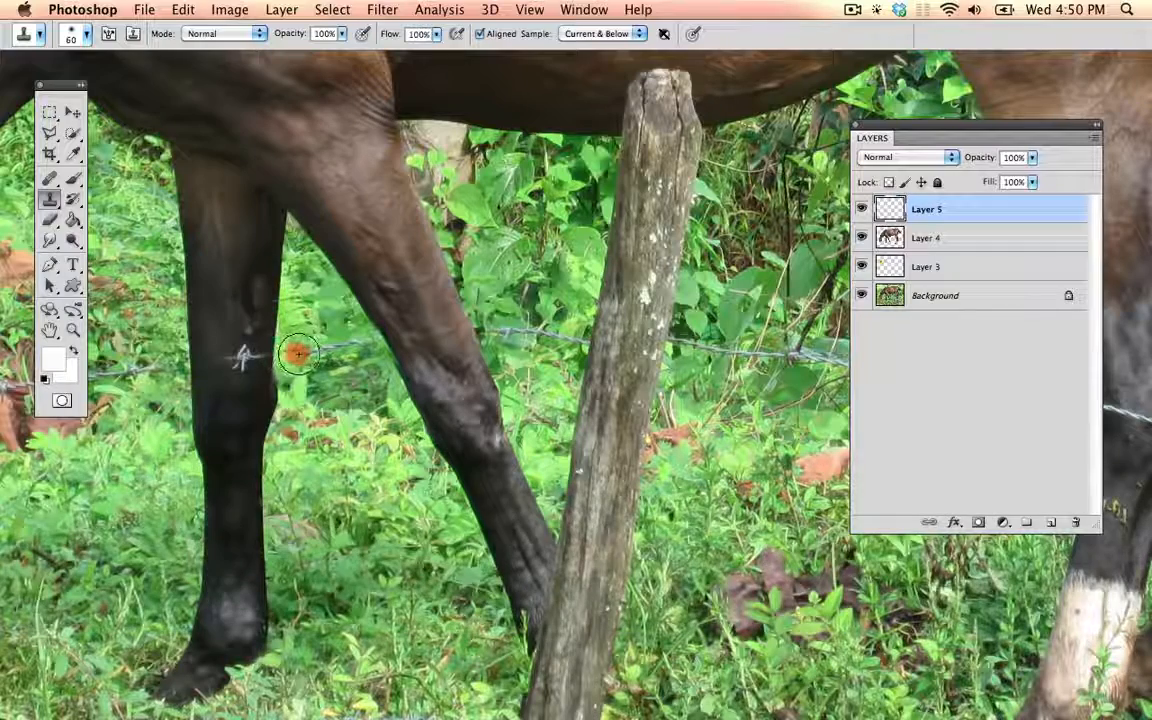
{"action": "left_click", "coordinate": [242, 356], "text": "alt"}
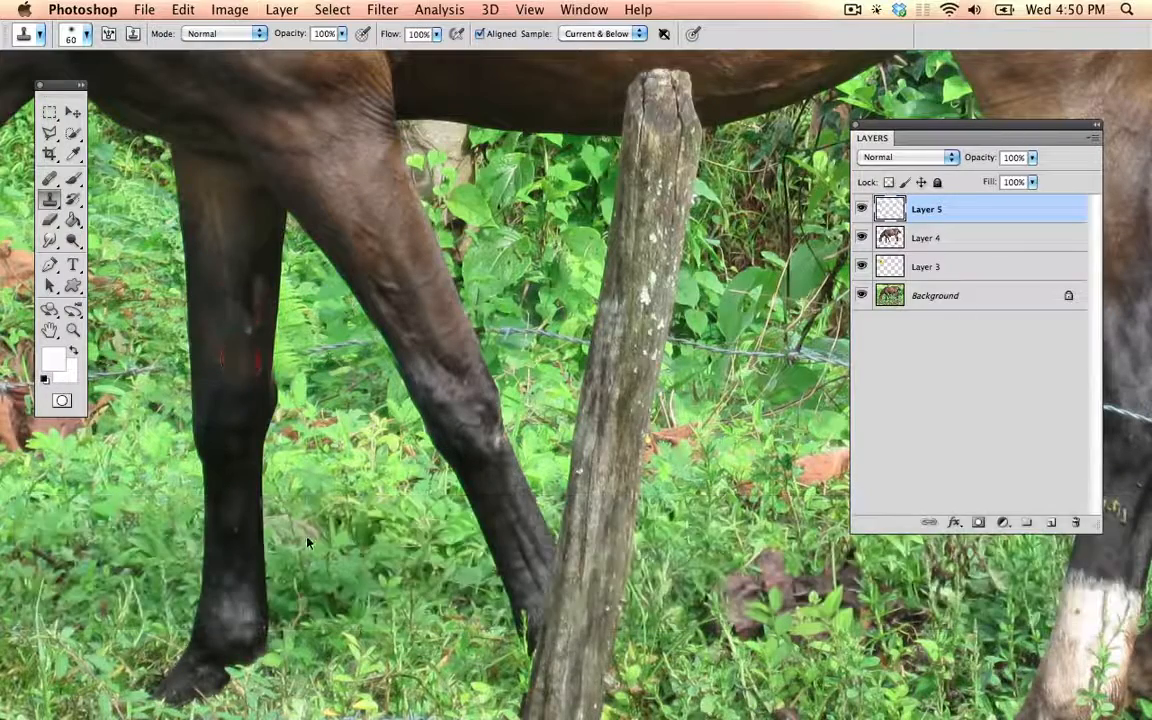
{"action": "left_click", "coordinate": [240, 350], "text": "alt"}
Step: Isolate the clone layer by hiding all other layers, examine the cloned patches, and show every layer again
{"action": "key", "text": "space"}
{"action": "left_click_drag", "start_coordinate": [243, 407], "coordinate": [110, 466]}
{"action": "left_click_drag", "start_coordinate": [494, 343], "coordinate": [124, 248]}
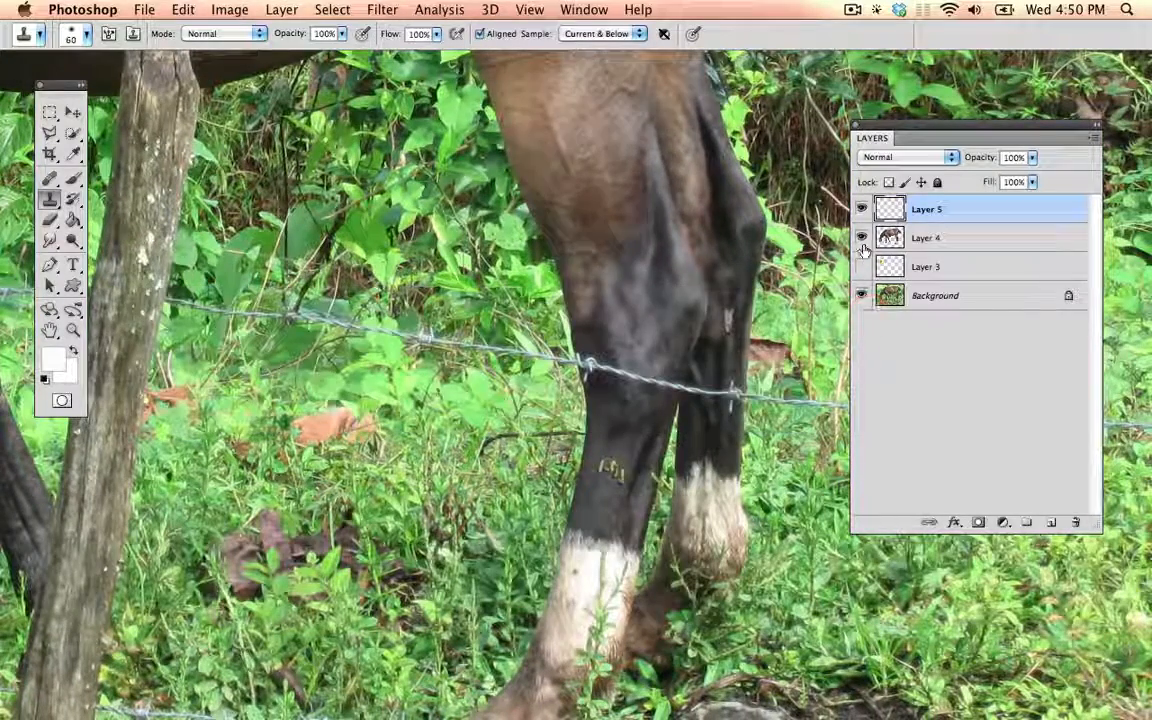
{"action": "left_click", "coordinate": [863, 297]}
{"action": "key", "text": "space"}
{"action": "left_click_drag", "start_coordinate": [458, 342], "coordinate": [799, 332]}
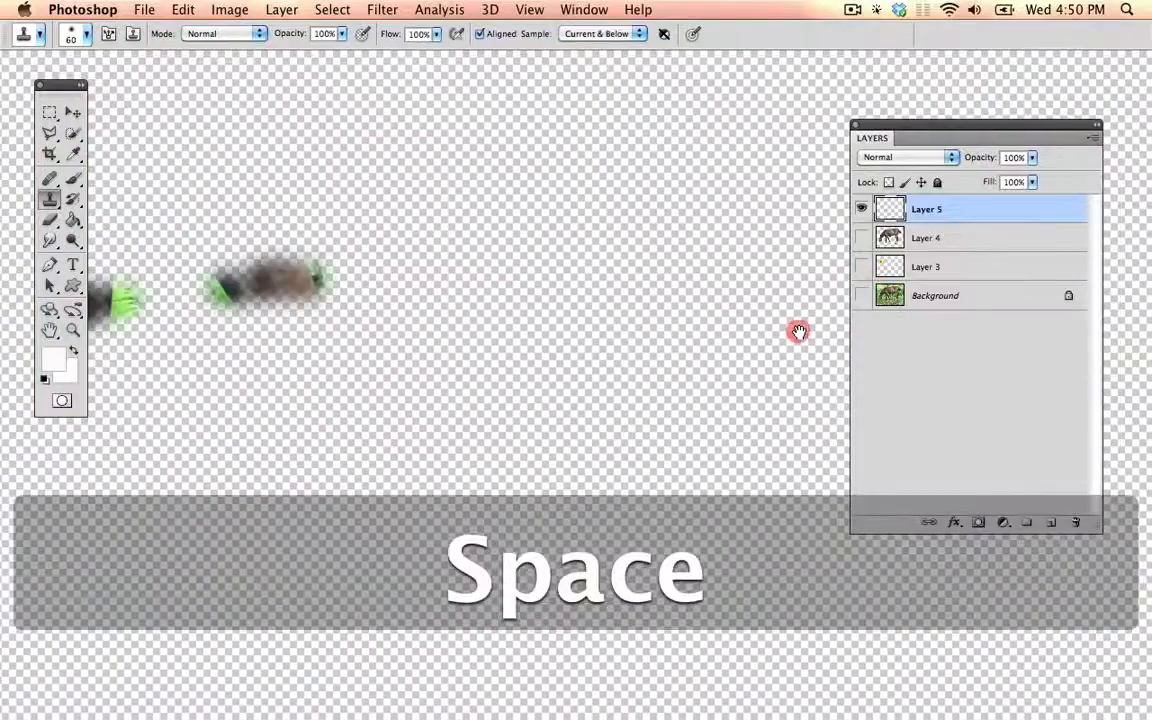
{"action": "mouse_move", "coordinate": [441, 361]}
{"action": "left_mouse_down"}
{"action": "mouse_move", "coordinate": [612, 356]}
{"action": "mouse_move", "coordinate": [604, 361]}
{"action": "left_mouse_up"}
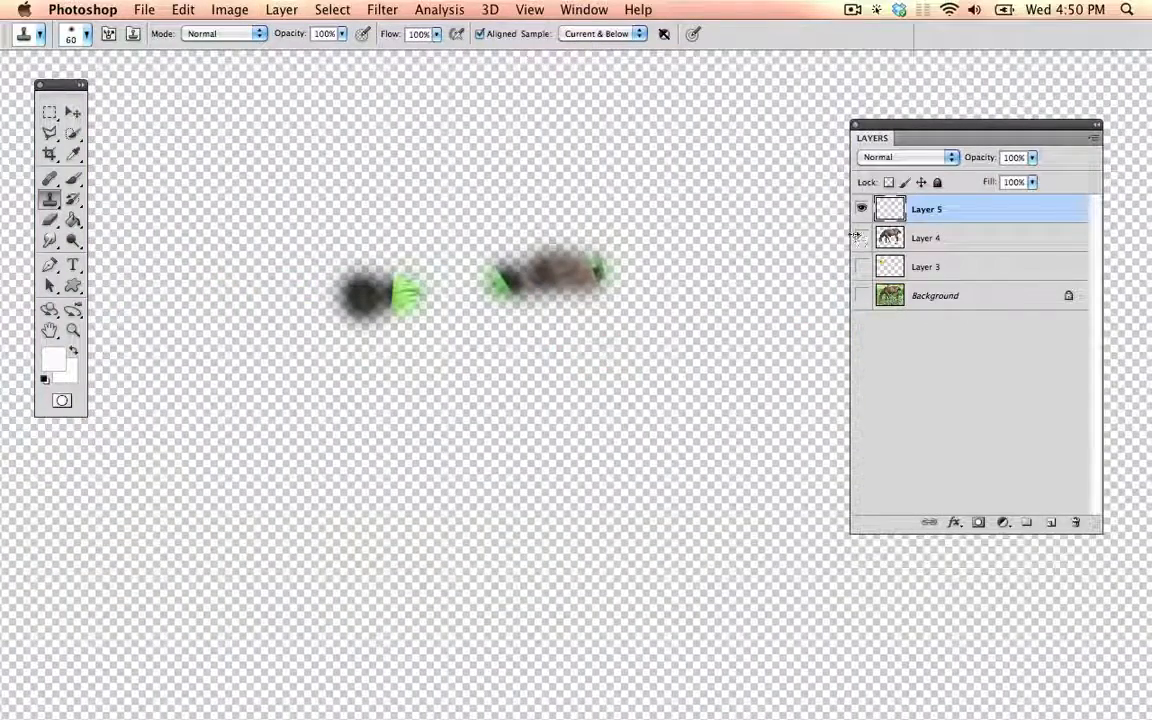
{"action": "left_click", "coordinate": [862, 296]}
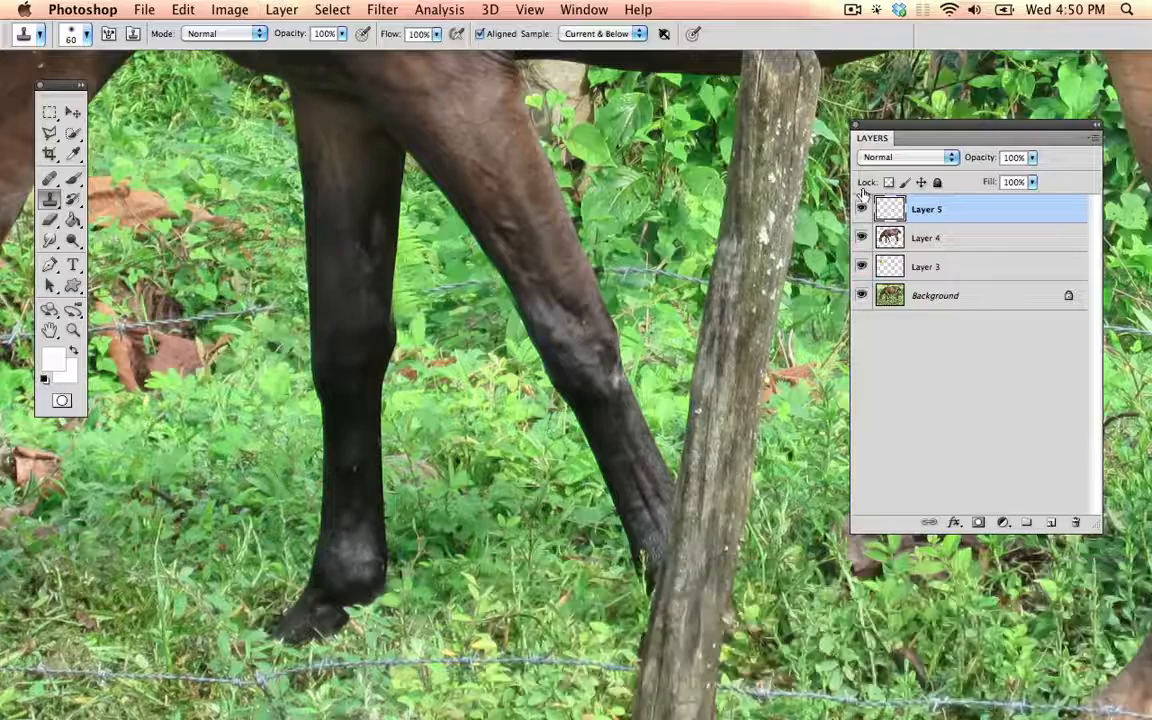
{"action": "left_click", "coordinate": [863, 209]}
Step: Try cloning background foliage over the angled front leg on the clone layer and view that layer in isolation
{"action": "key", "text": "space"}
{"action": "left_click_drag", "start_coordinate": [615, 210], "coordinate": [378, 225]}
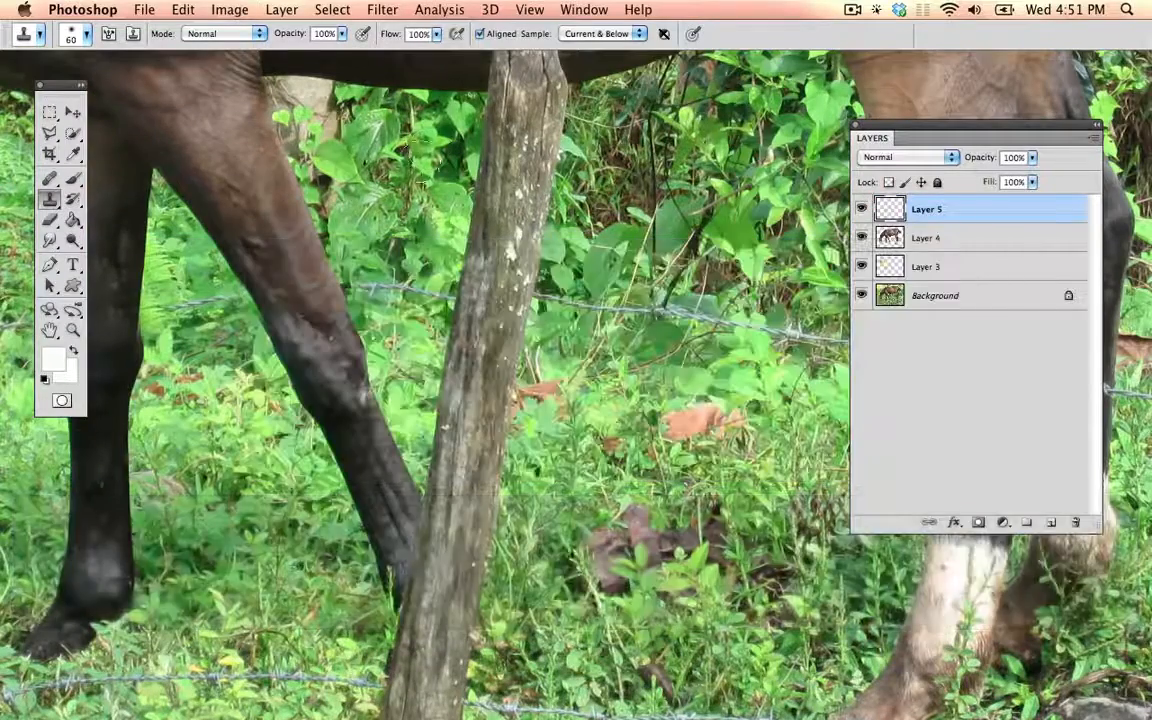
{"action": "left_click", "coordinate": [426, 157], "text": "alt"}
{"action": "mouse_move", "coordinate": [260, 215]}
{"action": "left_mouse_down"}
{"action": "mouse_move", "coordinate": [283, 190]}
{"action": "mouse_move", "coordinate": [304, 246]}
{"action": "left_mouse_up"}
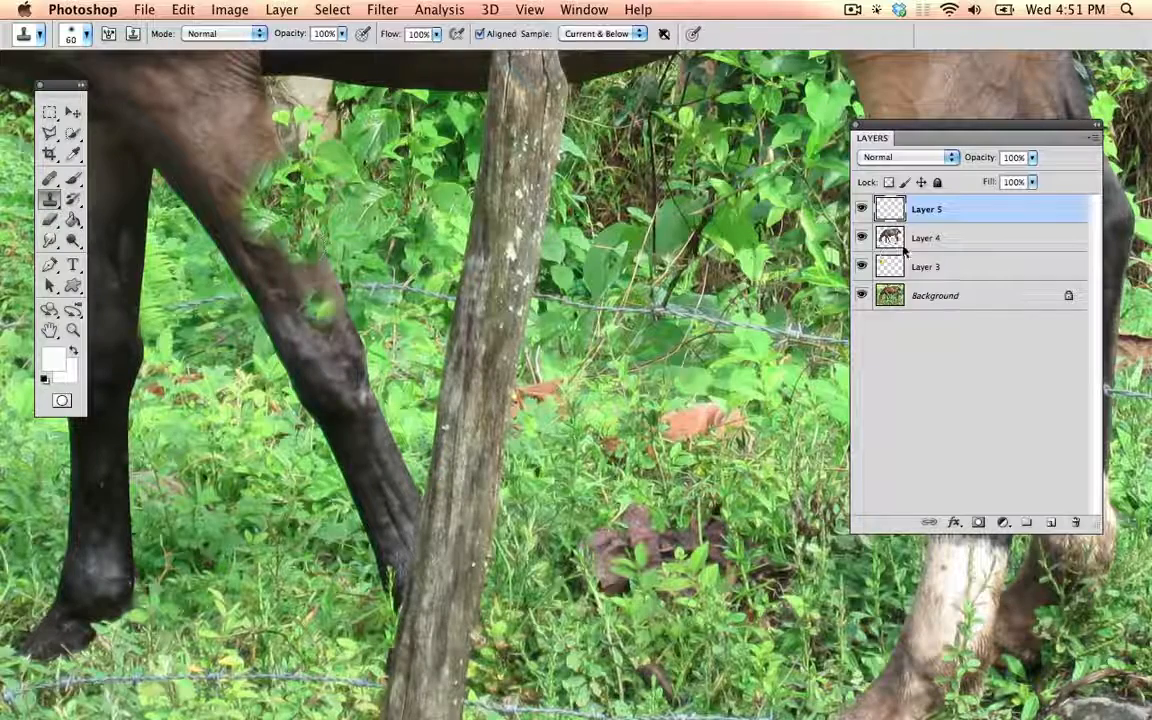
{"action": "left_click", "coordinate": [861, 295]}
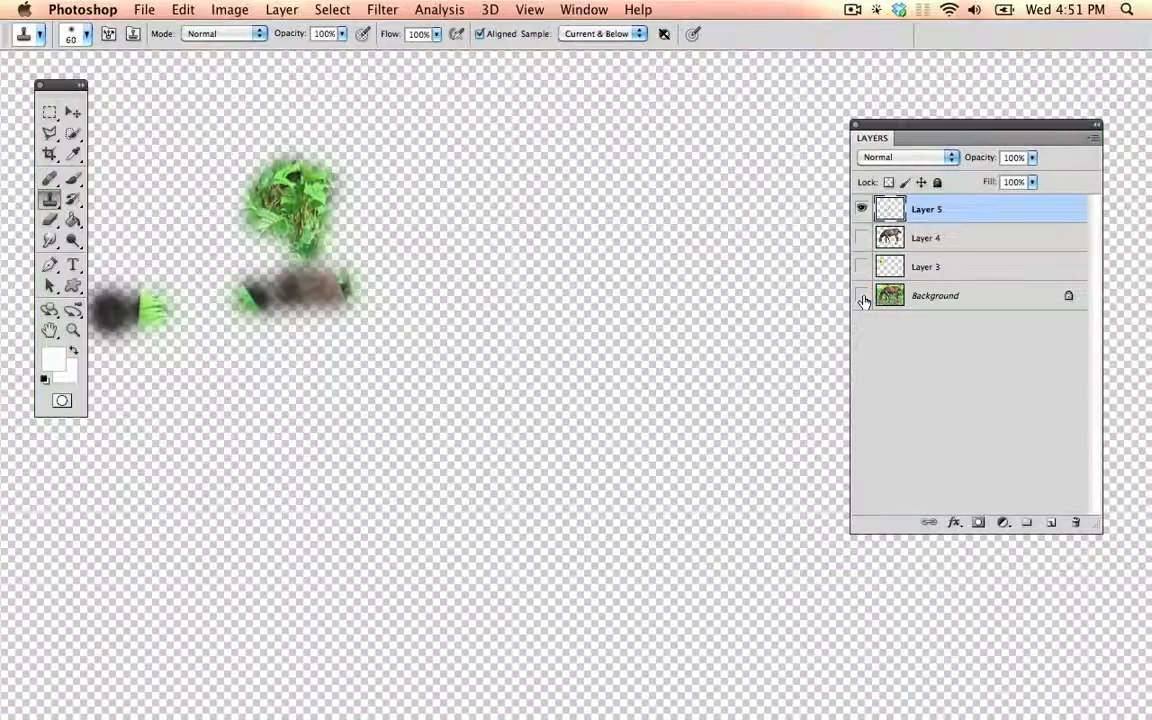
Step: Erase the cloned foliage from the angled front leg on the clone layer with a smaller Eraser
{"action": "key", "text": "e"}
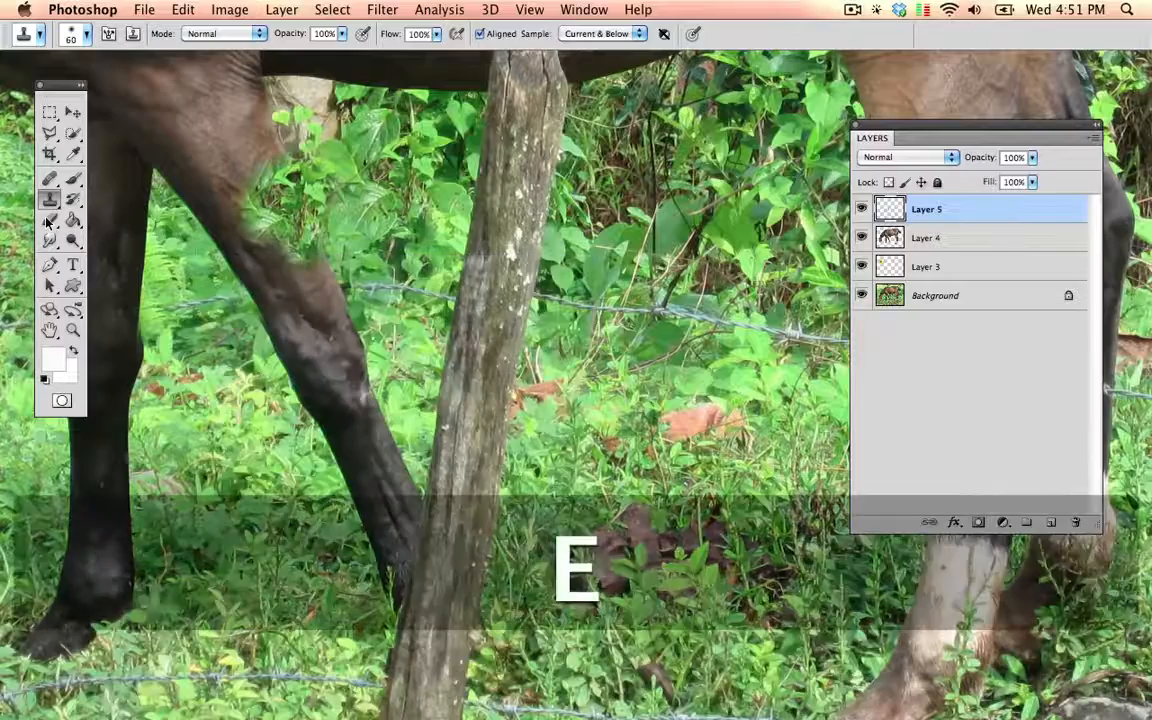
{"action": "key", "text": "bracketleft"}
{"action": "key", "text": "bracketleft"}
{"action": "key", "text": "bracketleft"}
{"action": "mouse_move", "coordinate": [235, 180]}
{"action": "left_mouse_down"}
{"action": "mouse_move", "coordinate": [288, 186]}
{"action": "mouse_move", "coordinate": [297, 225]}
{"action": "left_mouse_up"}
Step: Clone the barbed wire away from the front edge of the nearer hind leg with the 60 px Clone Stamp
{"action": "key", "text": "s"}
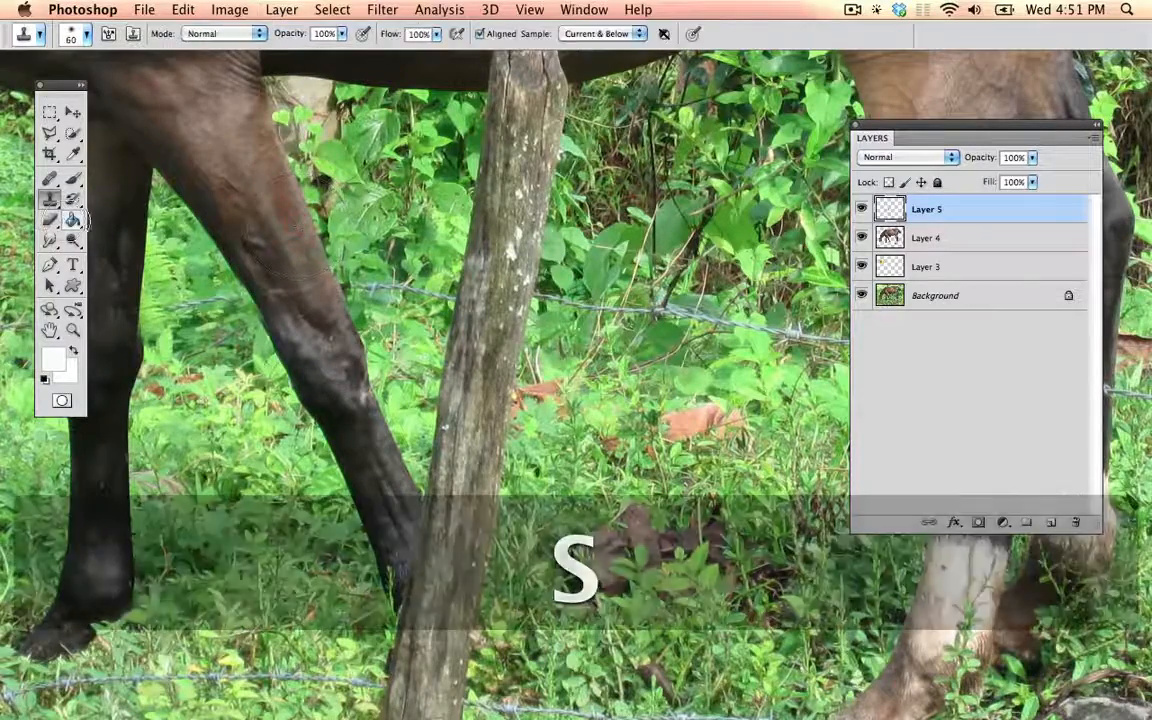
{"action": "key", "text": "space"}
{"action": "left_click_drag", "start_coordinate": [587, 267], "coordinate": [257, 307]}
{"action": "key", "text": "alt"}
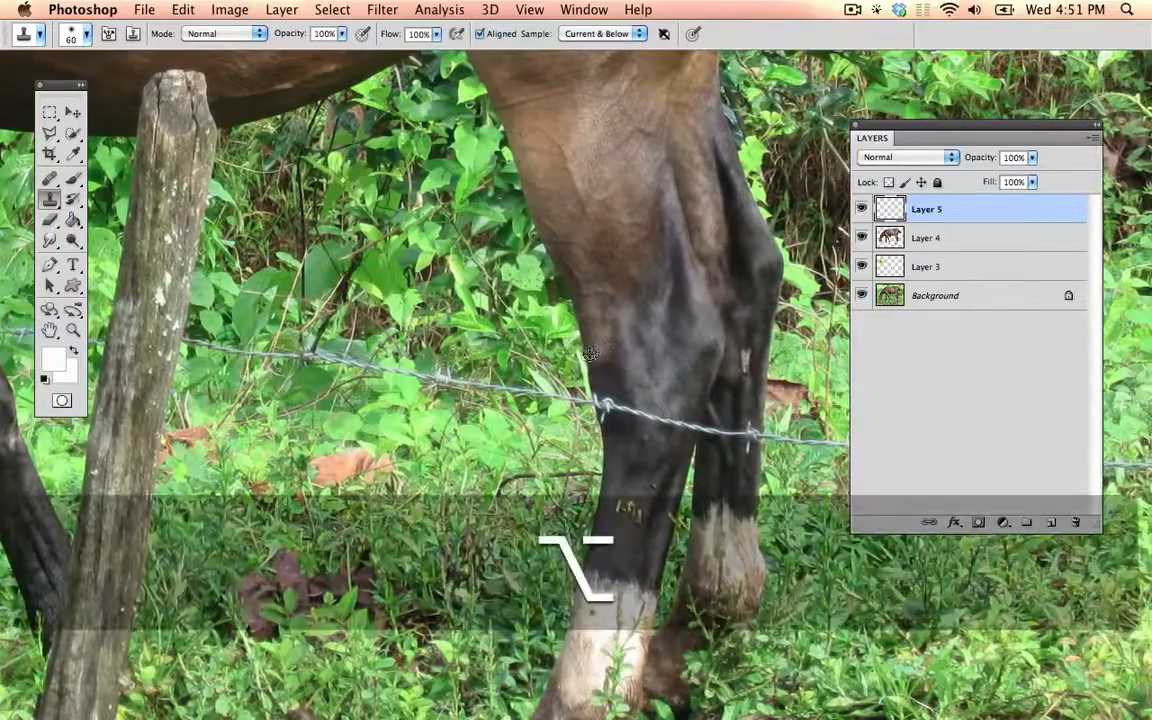
{"action": "left_click", "coordinate": [587, 354], "text": "alt"}
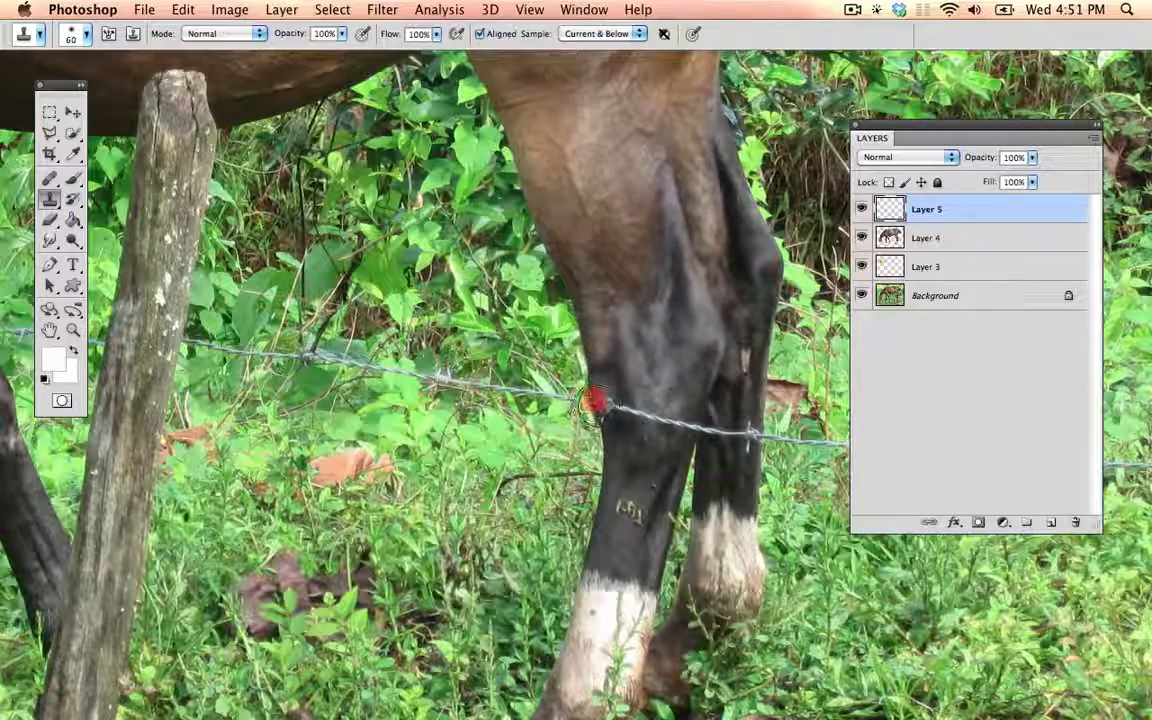
Step: Compare the whole composite with the retouched horse in 4 HorseyFixer_v02.psd and return to the duck composite
{"action": "key", "text": "super+minus"}
{"action": "key", "text": "super+minus"}
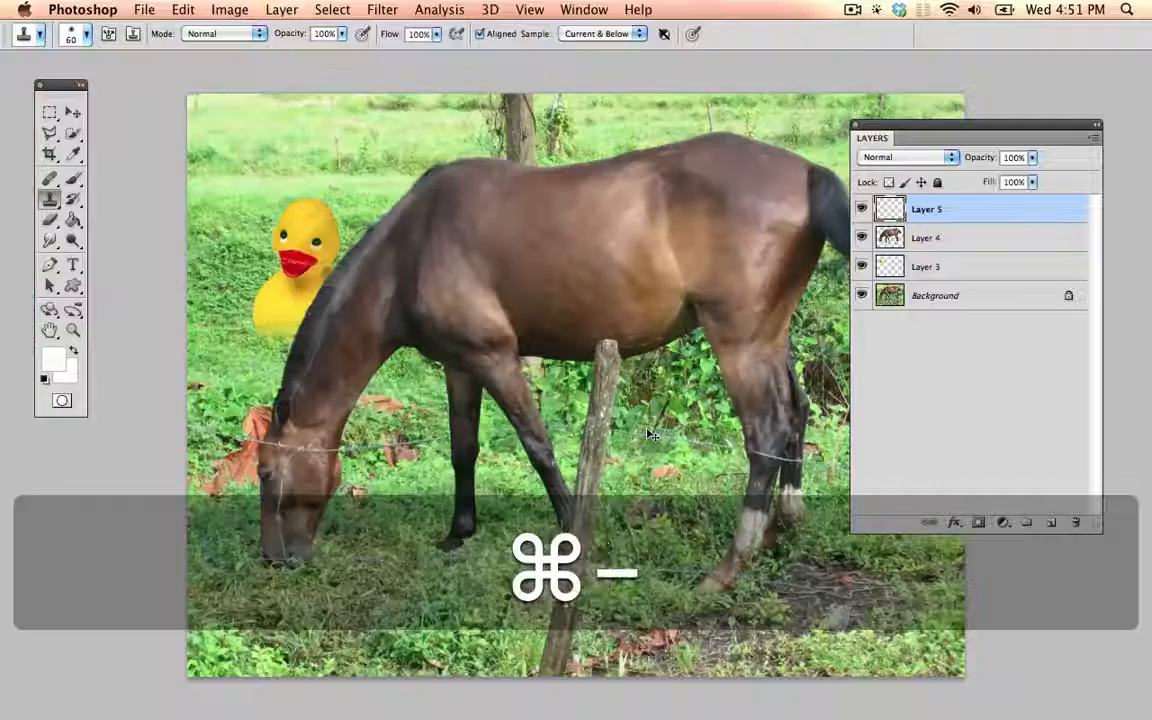
{"action": "key", "text": "super+grave"}
{"action": "key", "text": "super+grave"}
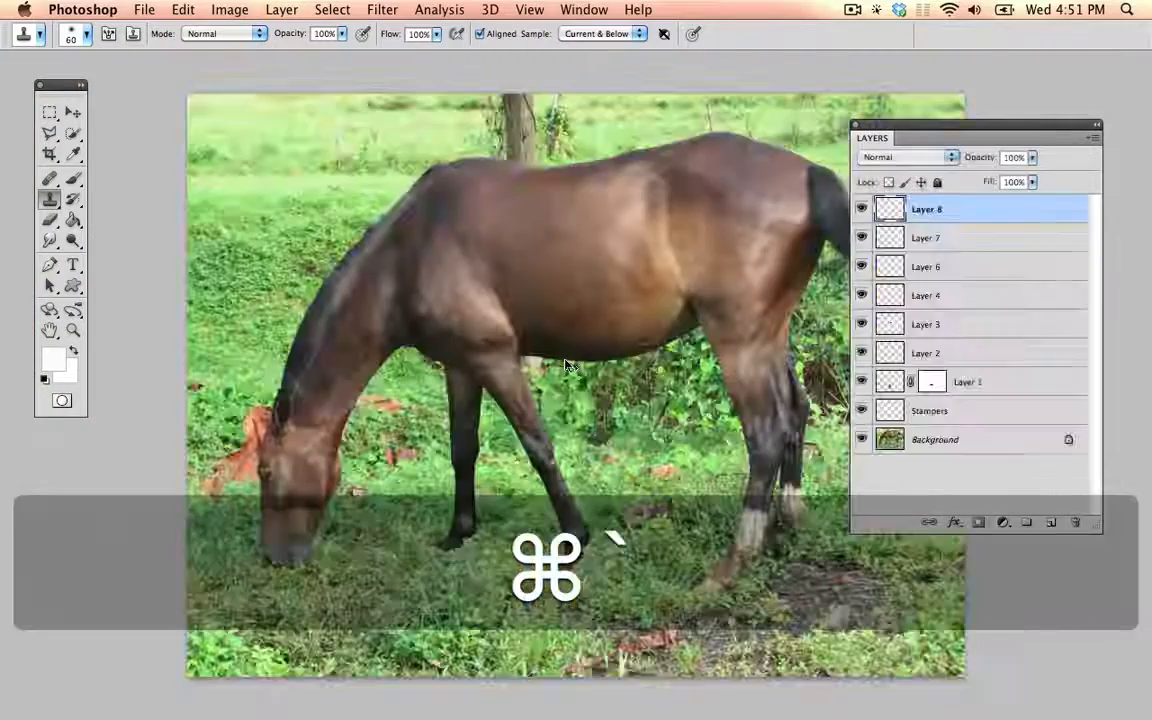
{"action": "left_click_drag", "start_coordinate": [664, 395], "coordinate": [600, 293]}
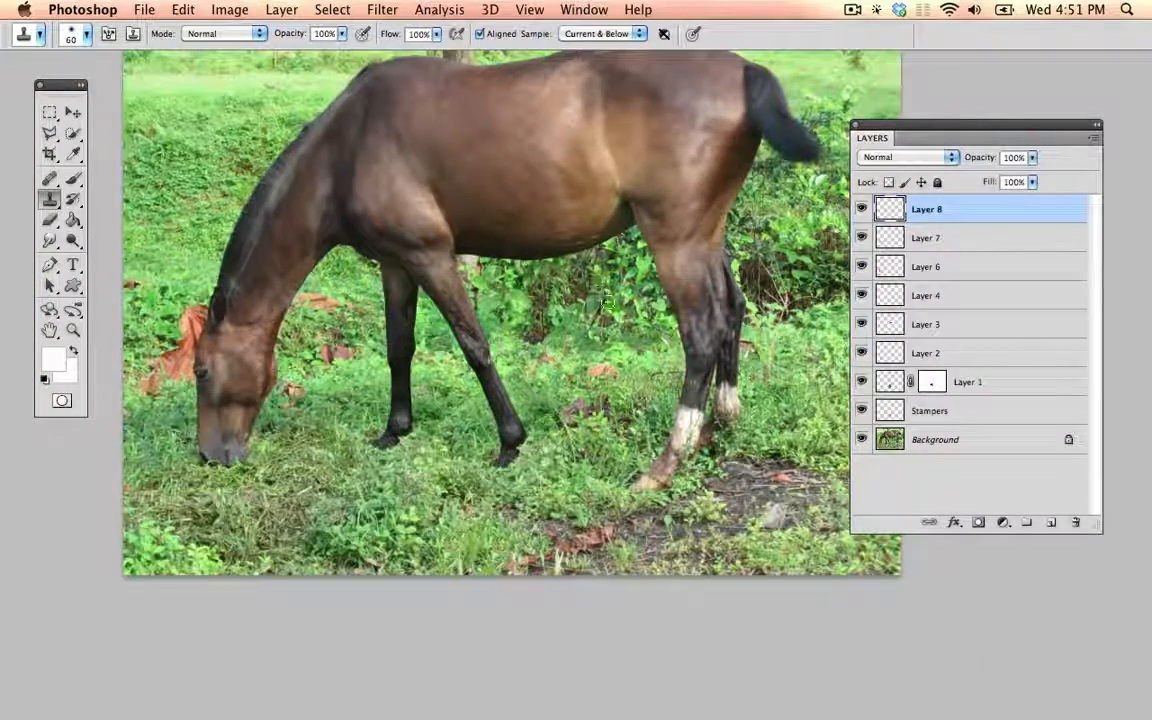
{"action": "left_click_drag", "start_coordinate": [571, 226], "coordinate": [576, 270]}
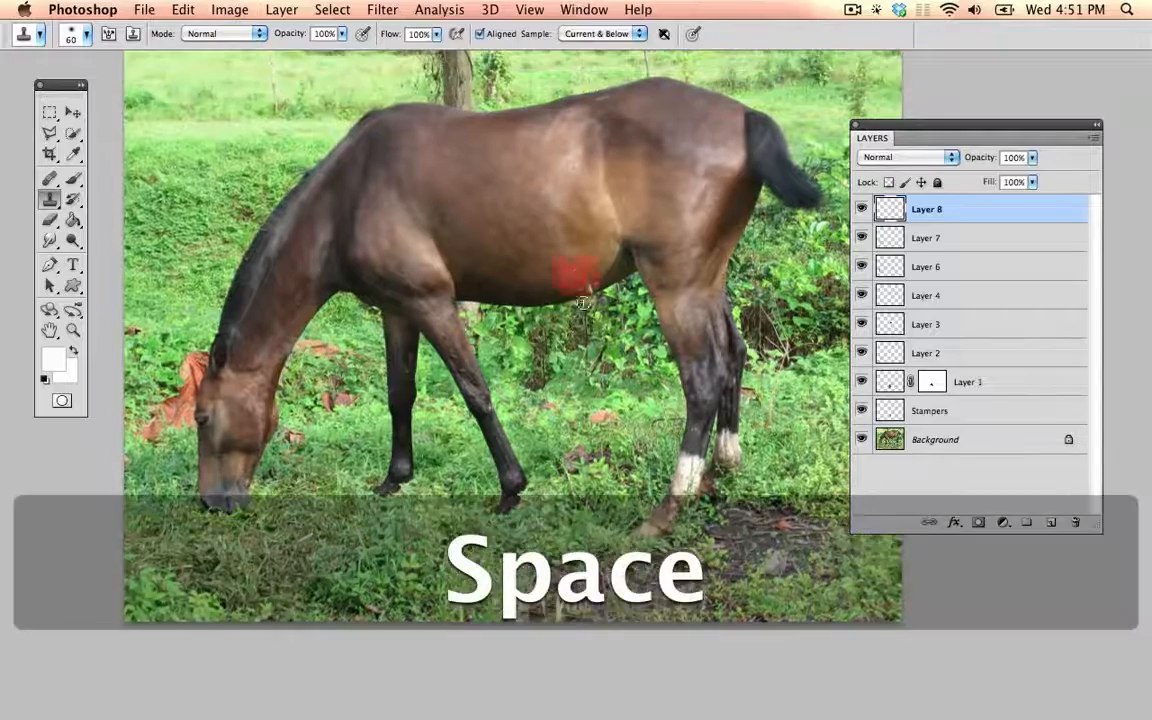
{"action": "key", "text": "super+grave"}
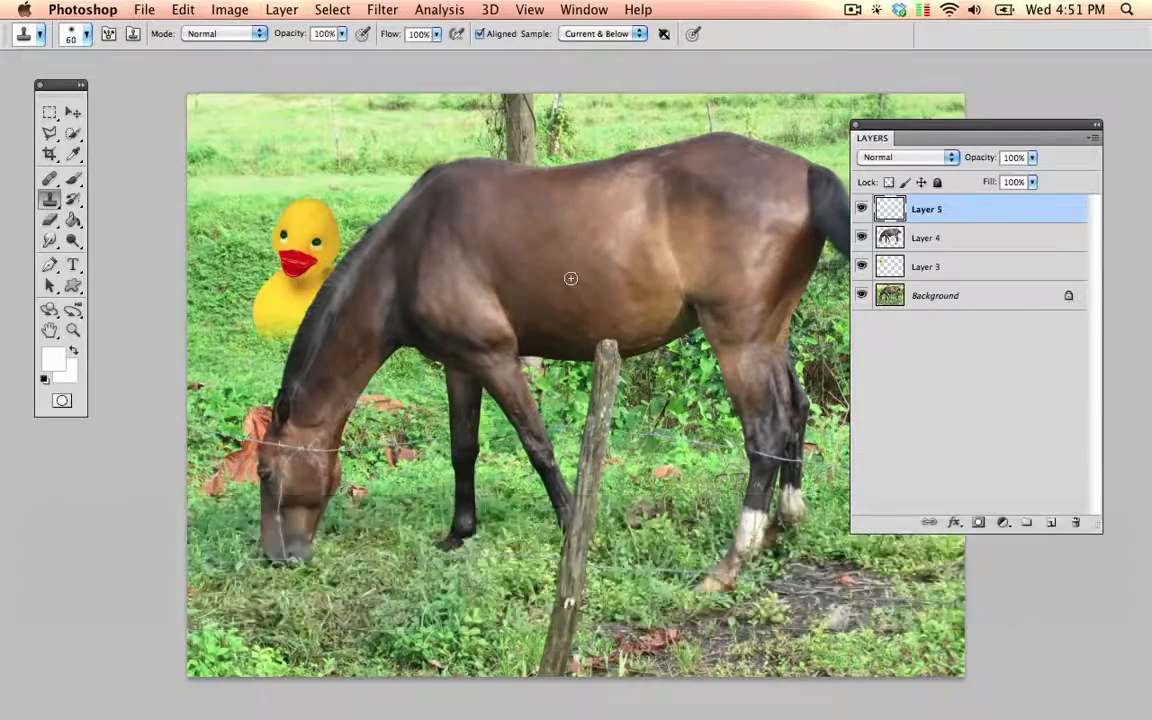
Step: Leave full-screen view and bring 4 HorseyFixer_v02.psd to the front beside the duck document
{"action": "key", "text": "f"}
{"action": "key", "text": "f"}
{"action": "key", "text": "v"}
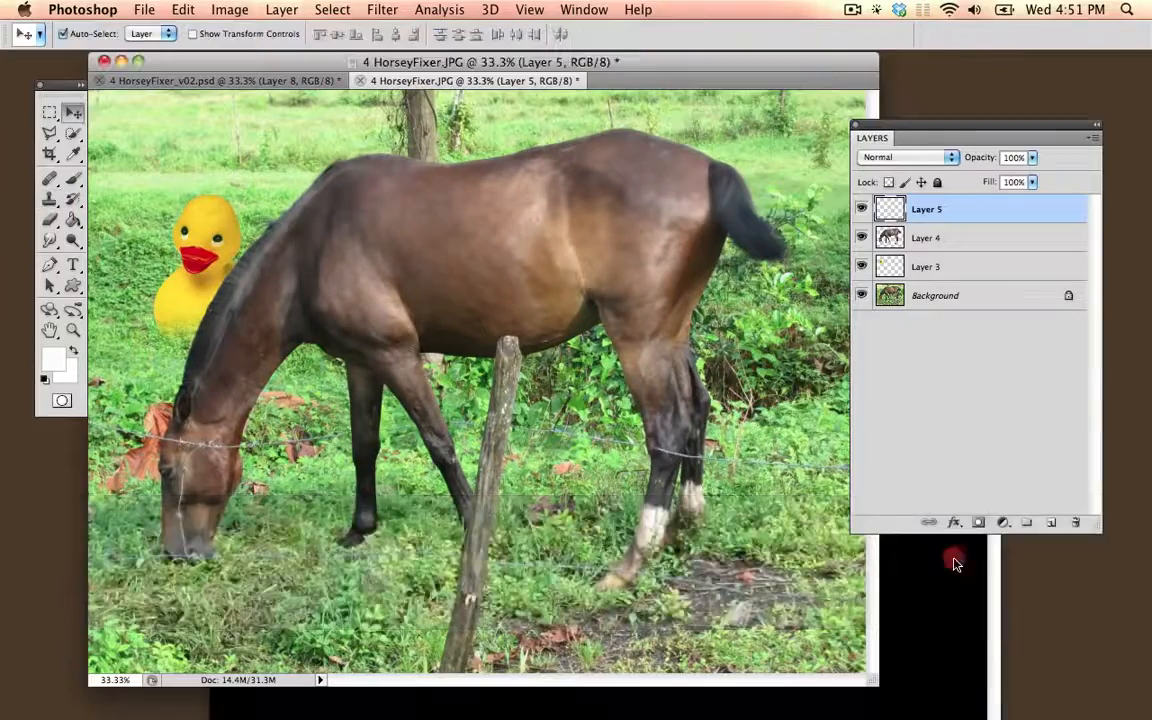
{"action": "left_click", "coordinate": [951, 555]}
{"action": "left_click_drag", "start_coordinate": [617, 329], "coordinate": [576, 373]}
{"action": "key", "text": "super+z"}
{"action": "key", "text": "super+grave"}
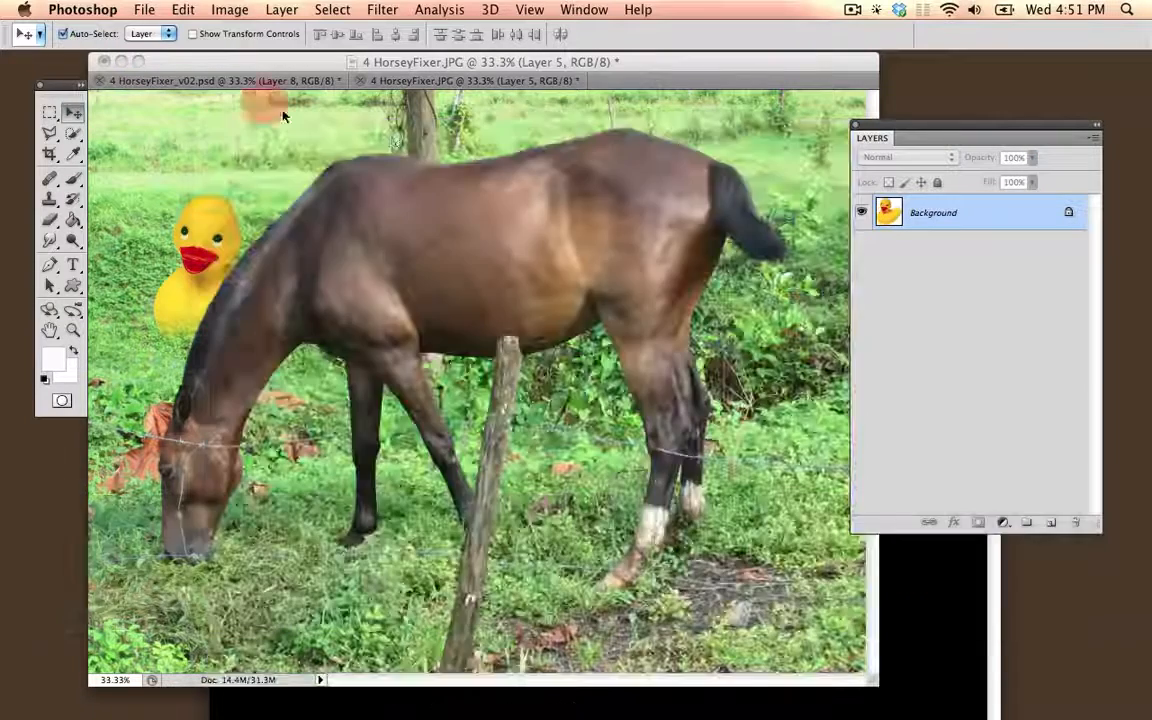
{"action": "key", "text": "super+grave"}
{"action": "key", "text": "super+grave"}
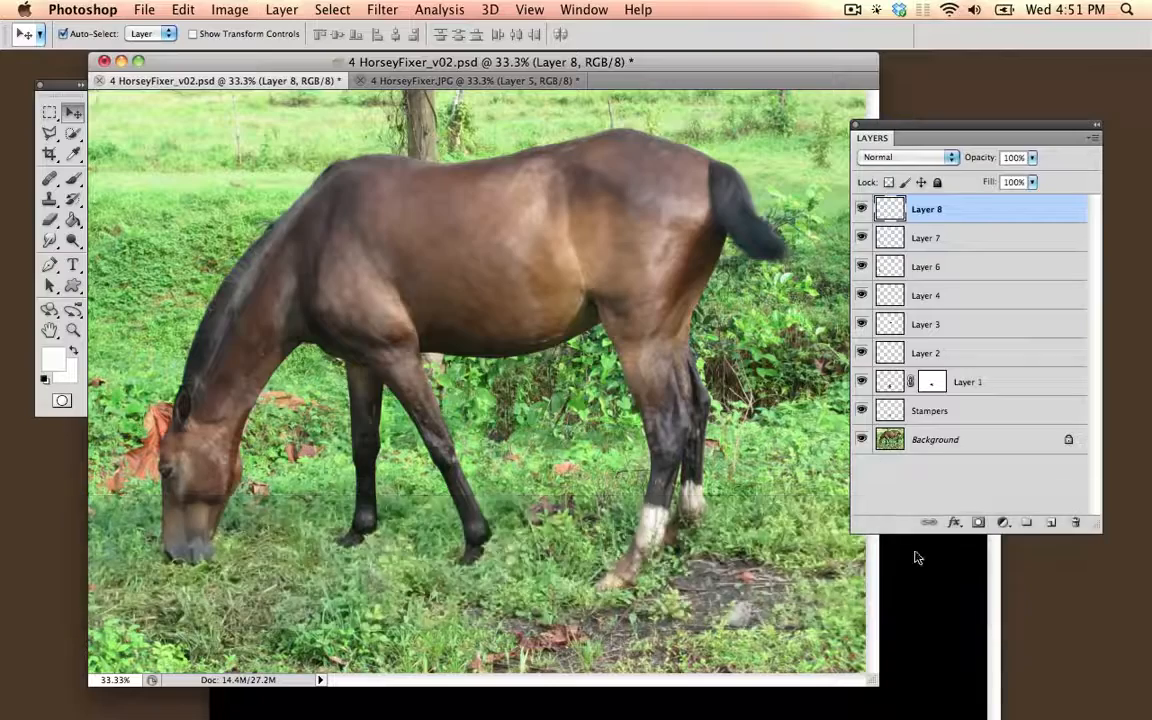
Step: Copy the duck into 4 HorseyFixer_v02.psd as a new layer and enlarge it over the horse's neck and shoulder
{"action": "left_click", "coordinate": [915, 556]}
{"action": "left_click_drag", "start_coordinate": [609, 411], "coordinate": [165, 300]}
{"action": "left_click_drag", "start_coordinate": [213, 363], "coordinate": [345, 320]}
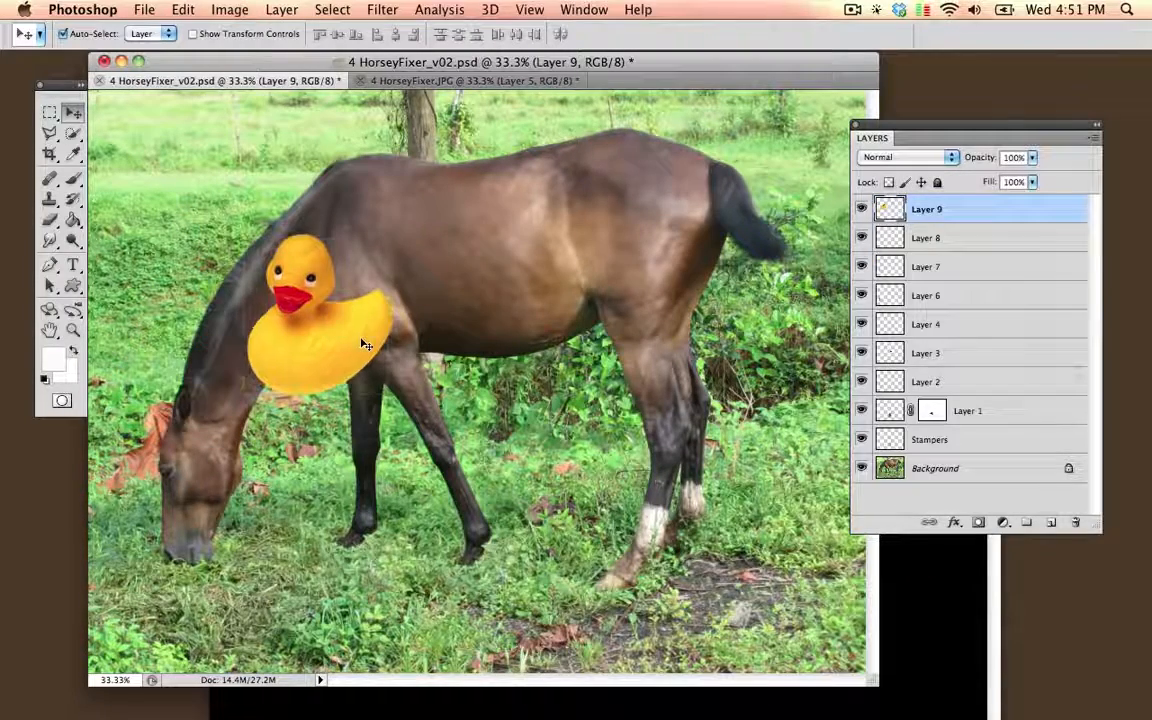
{"action": "key", "text": "super+t"}
{"action": "left_click_drag", "start_coordinate": [391, 234], "coordinate": [513, 148]}
{"action": "key", "text": "Return"}
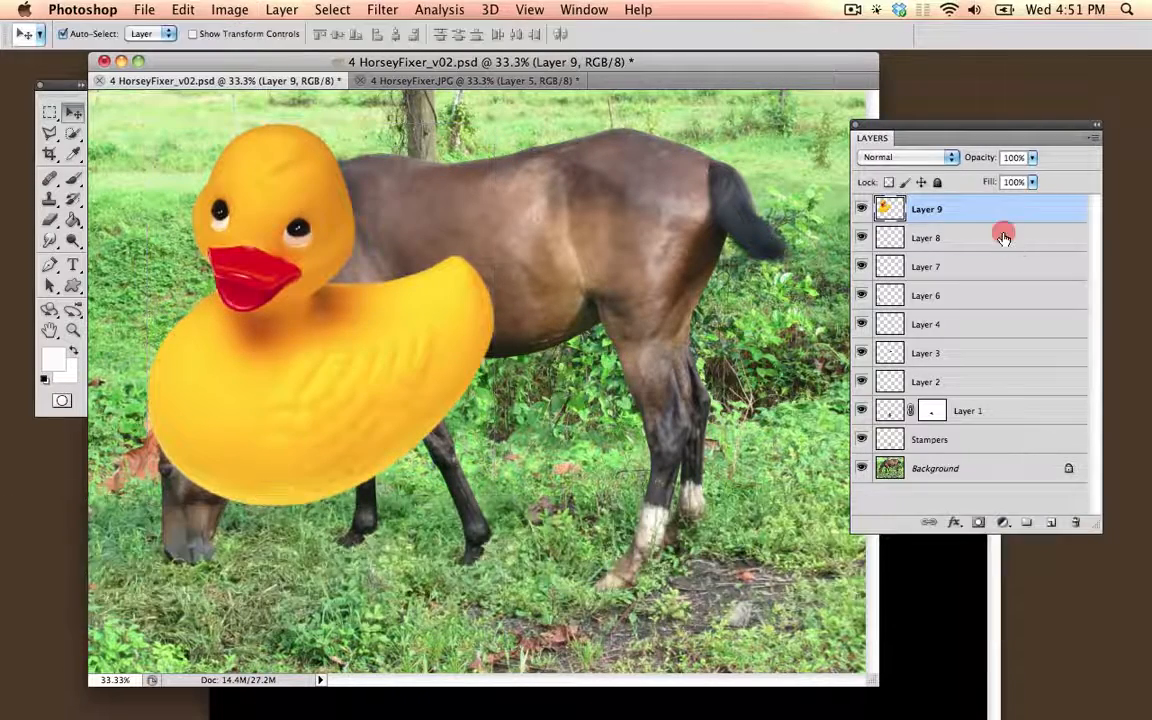
Step: Merge all layers from Layer 8 down to Background into one and hide the duck layer
{"action": "left_click", "coordinate": [1003, 238]}
{"action": "left_click", "coordinate": [1001, 472], "text": "shift"}
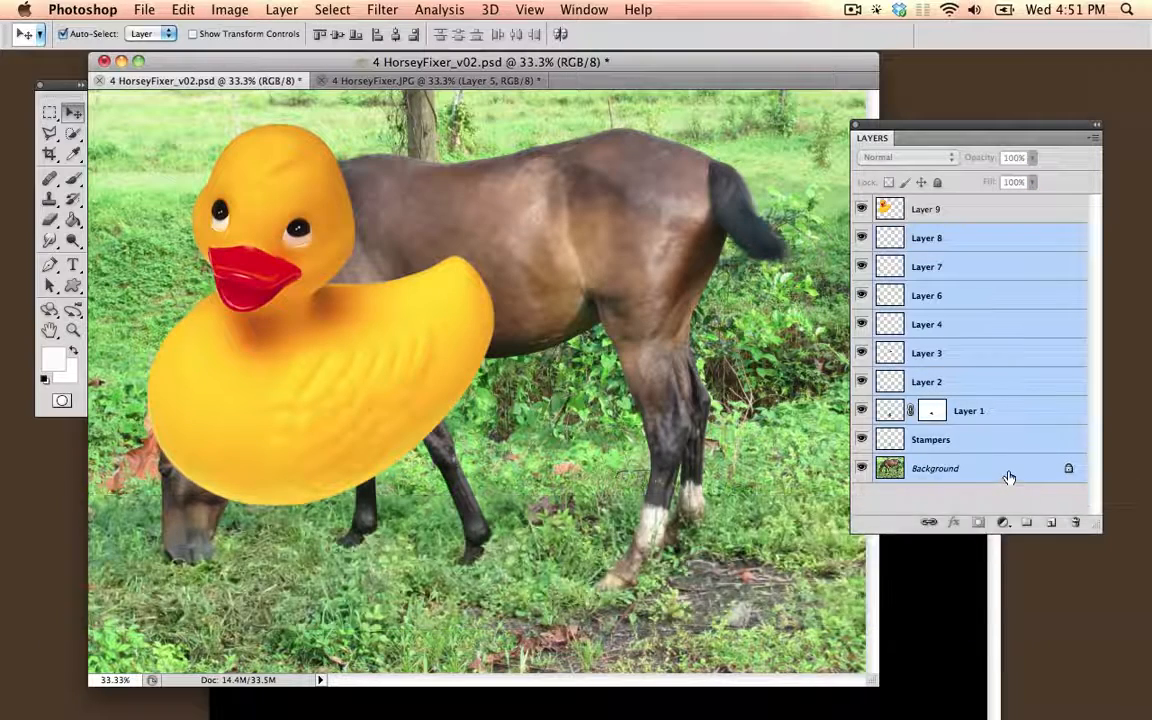
{"action": "right_click", "coordinate": [1005, 477]}
{"action": "left_click", "coordinate": [949, 579]}
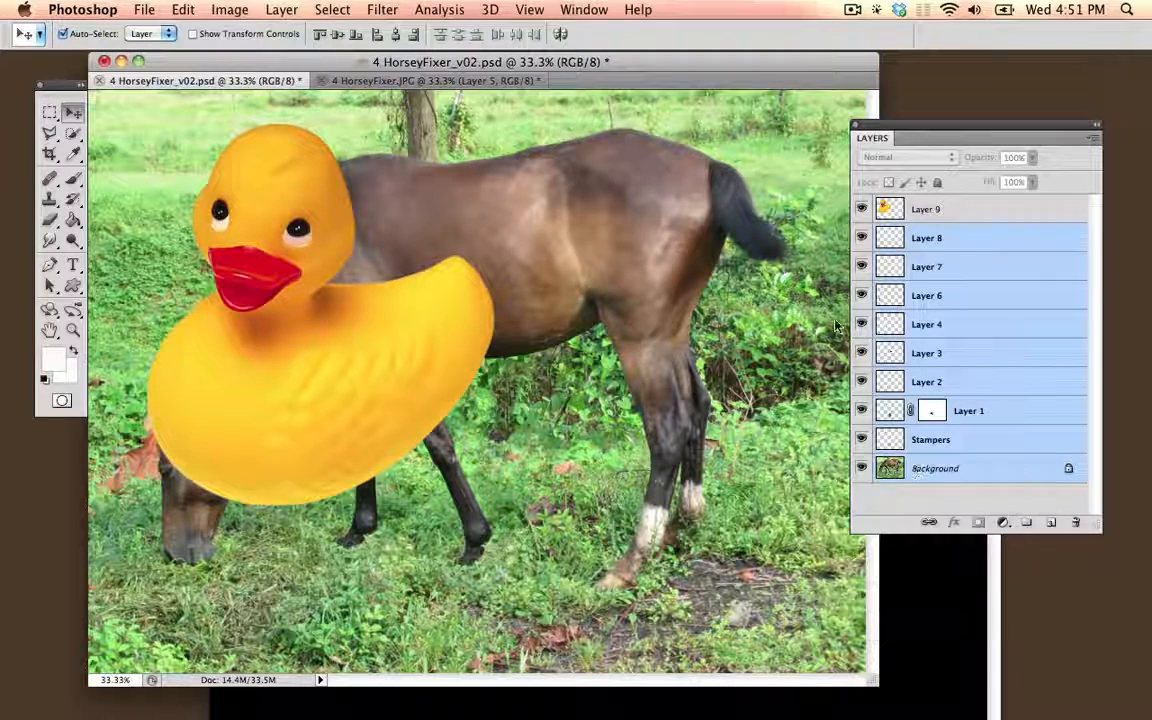
{"action": "left_click", "coordinate": [864, 210]}
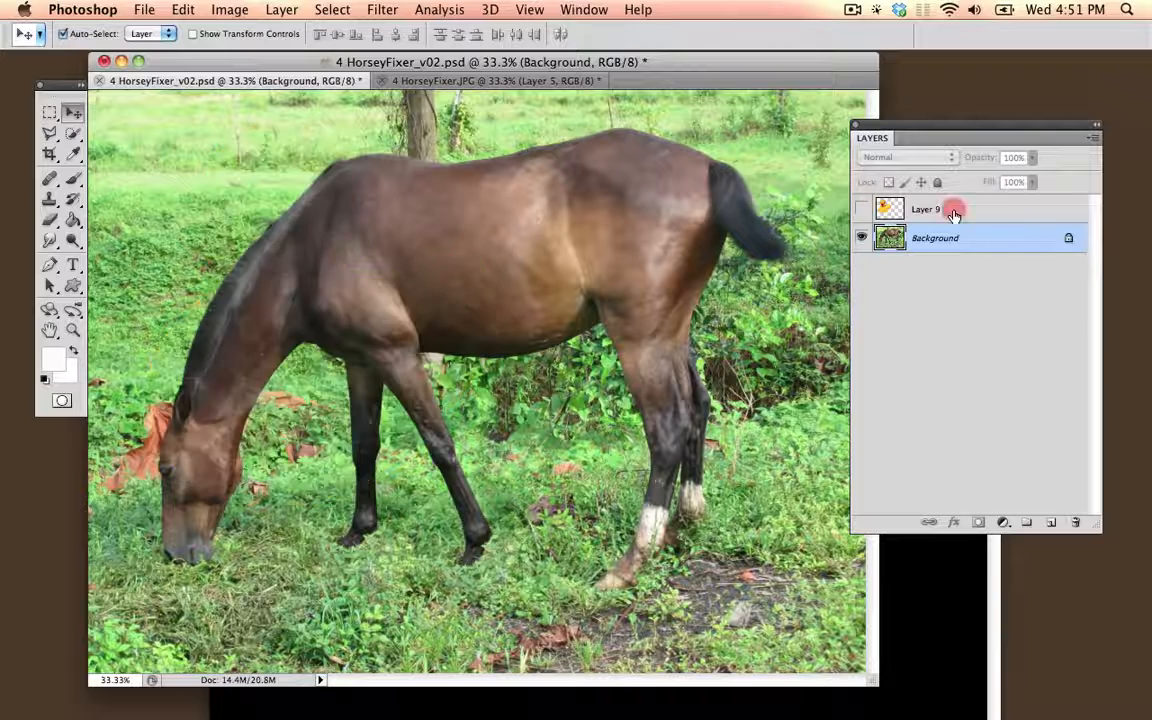
Step: Select the horse on the Background layer with the Quick Selection tool and copy it onto a new layer
{"action": "left_click", "coordinate": [951, 208]}
{"action": "left_click", "coordinate": [941, 237]}
{"action": "left_click", "coordinate": [73, 133]}
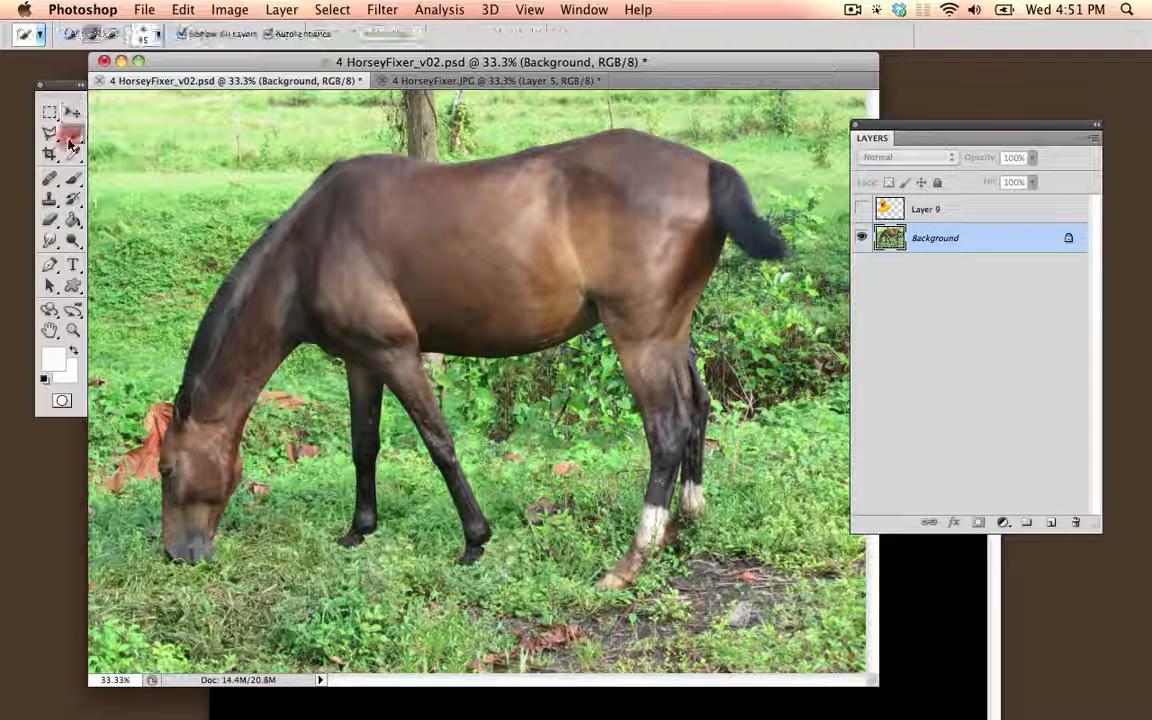
{"action": "left_click", "coordinate": [73, 133]}
{"action": "left_click", "coordinate": [120, 124]}
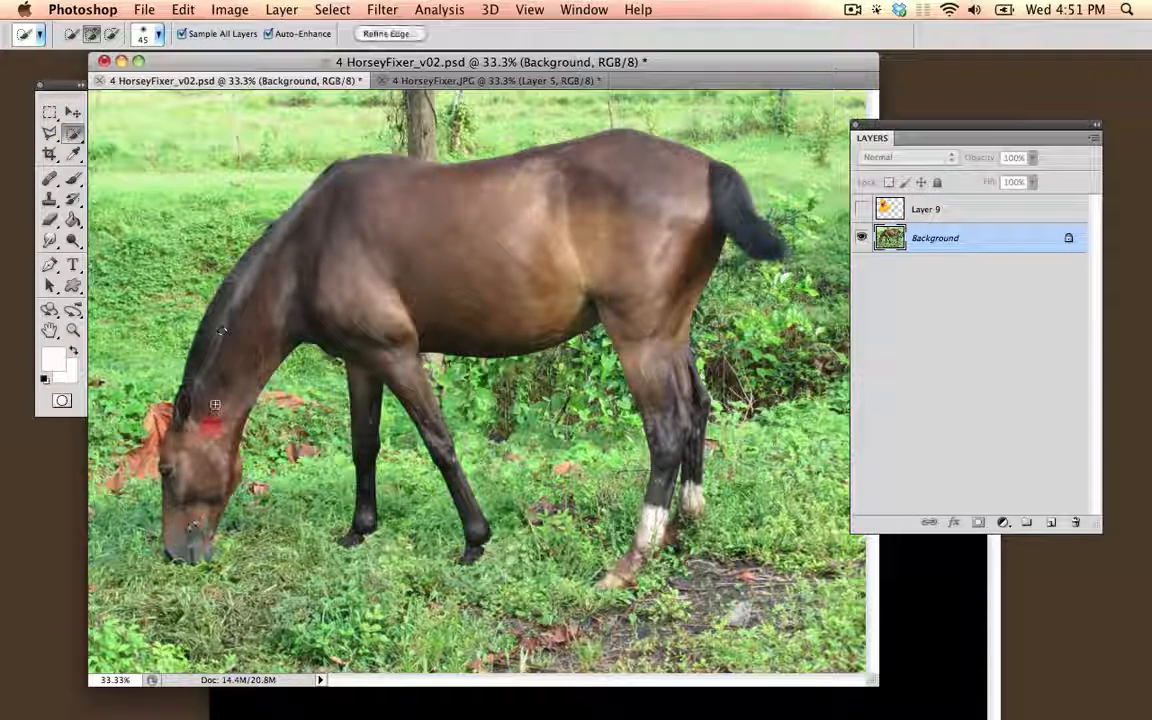
{"action": "mouse_move", "coordinate": [215, 404]}
{"action": "left_mouse_down"}
{"action": "mouse_move", "coordinate": [258, 328]}
{"action": "mouse_move", "coordinate": [340, 258]}
{"action": "mouse_move", "coordinate": [470, 226]}
{"action": "mouse_move", "coordinate": [636, 229]}
{"action": "mouse_move", "coordinate": [660, 248]}
{"action": "mouse_move", "coordinate": [671, 312]}
{"action": "mouse_move", "coordinate": [650, 425]}
{"action": "left_mouse_up"}
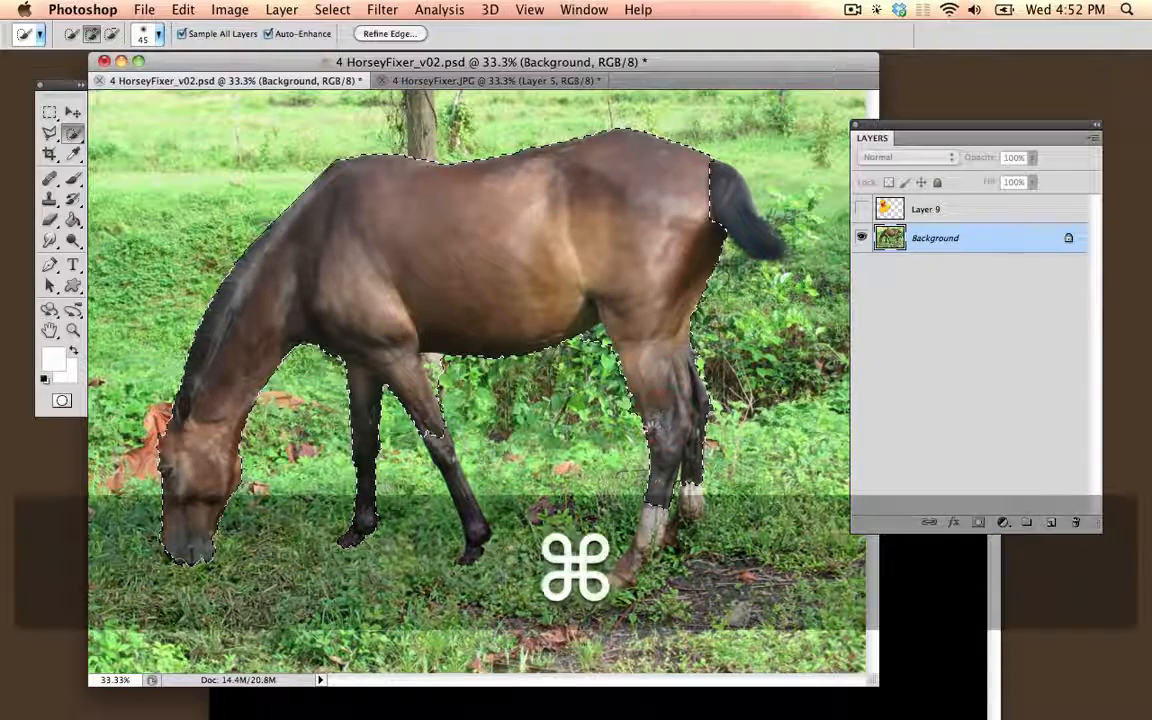
{"action": "key", "text": "super+c"}
{"action": "key", "text": "super+v"}
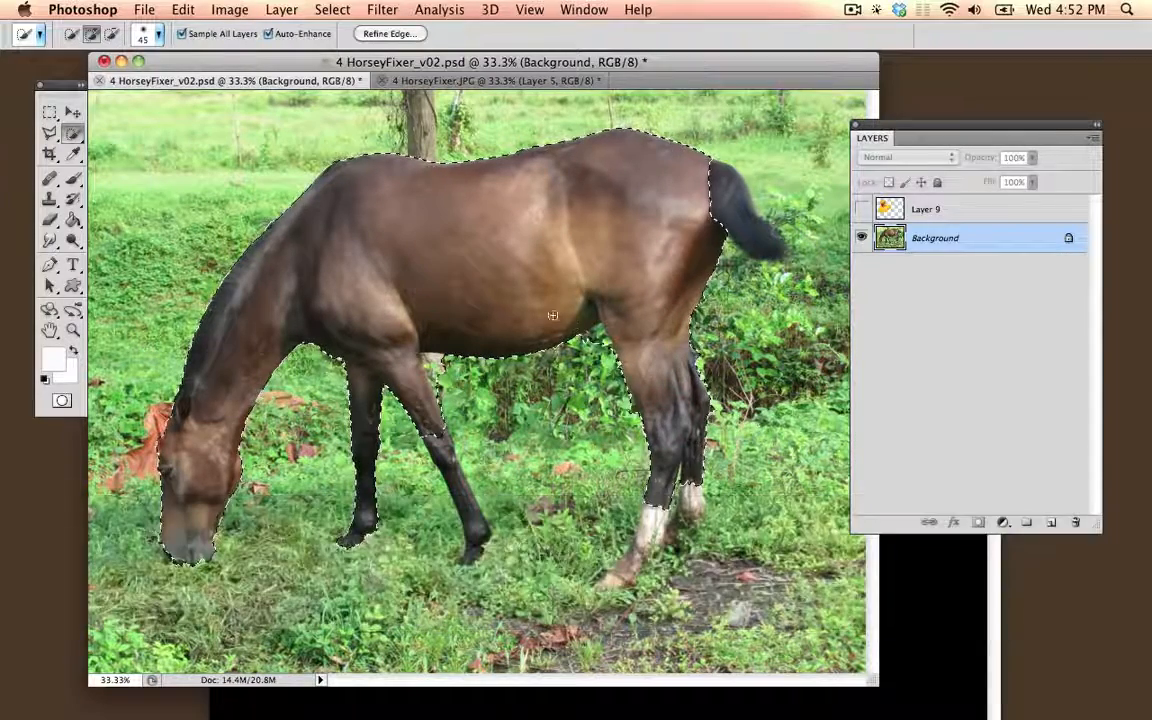
Step: Check the horse cutout without the background, move its layer above the duck, and make the duck layer visible and active
{"action": "left_click", "coordinate": [862, 267]}
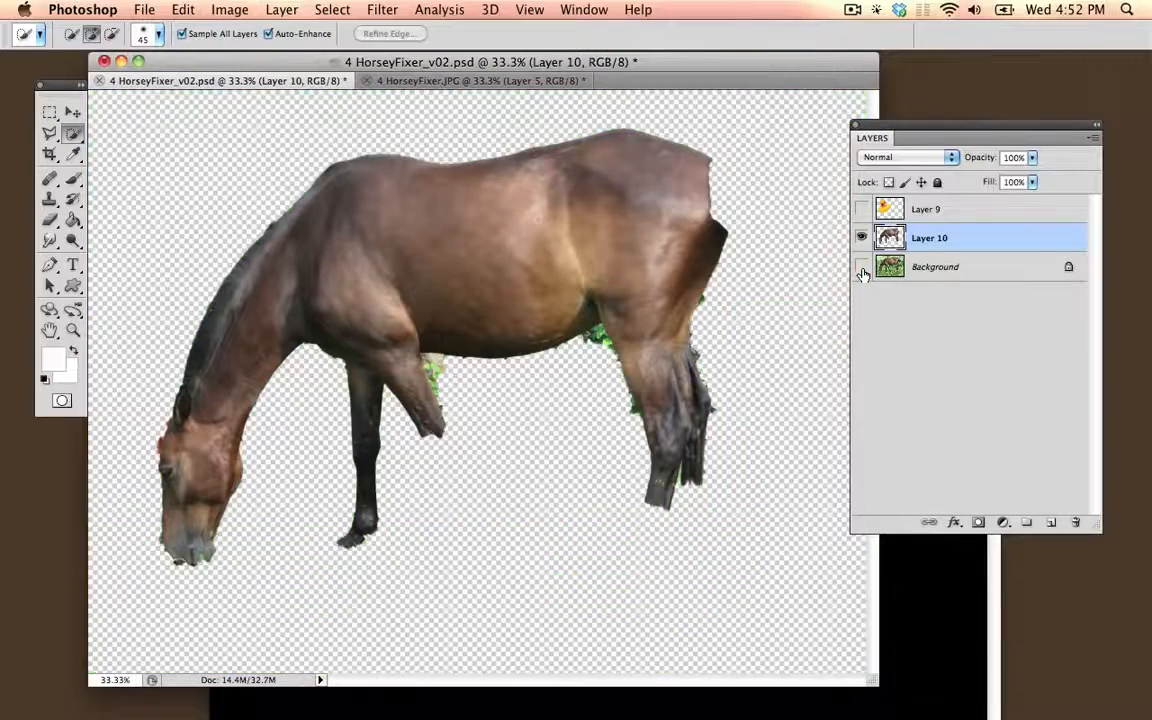
{"action": "left_click", "coordinate": [862, 267]}
{"action": "left_click_drag", "start_coordinate": [980, 234], "coordinate": [975, 196]}
{"action": "left_click", "coordinate": [862, 238]}
{"action": "left_click", "coordinate": [936, 239]}
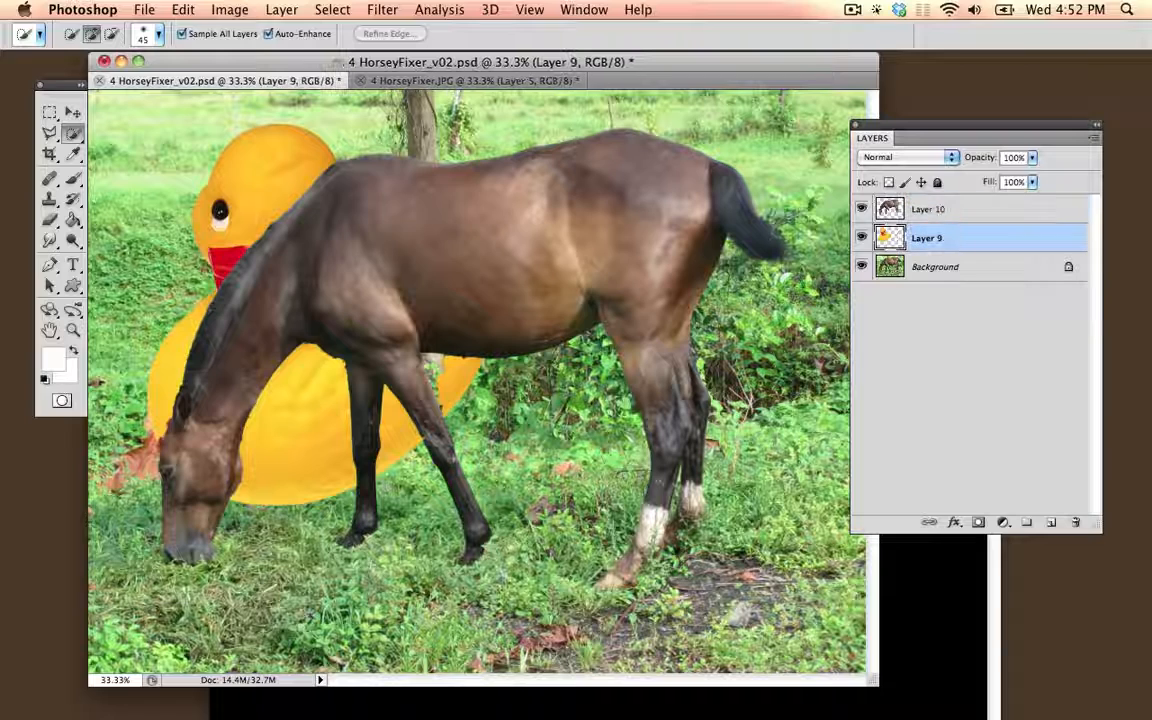
Step: Move the duck away from the horse's neck so its face shows, and lower its Red channel midtone to 0.42 with Levels
{"action": "left_click", "coordinate": [72, 114]}
{"action": "mouse_move", "coordinate": [238, 172]}
{"action": "left_mouse_down"}
{"action": "mouse_move", "coordinate": [200, 128]}
{"action": "mouse_move", "coordinate": [190, 154]}
{"action": "mouse_move", "coordinate": [199, 208]}
{"action": "left_mouse_up"}
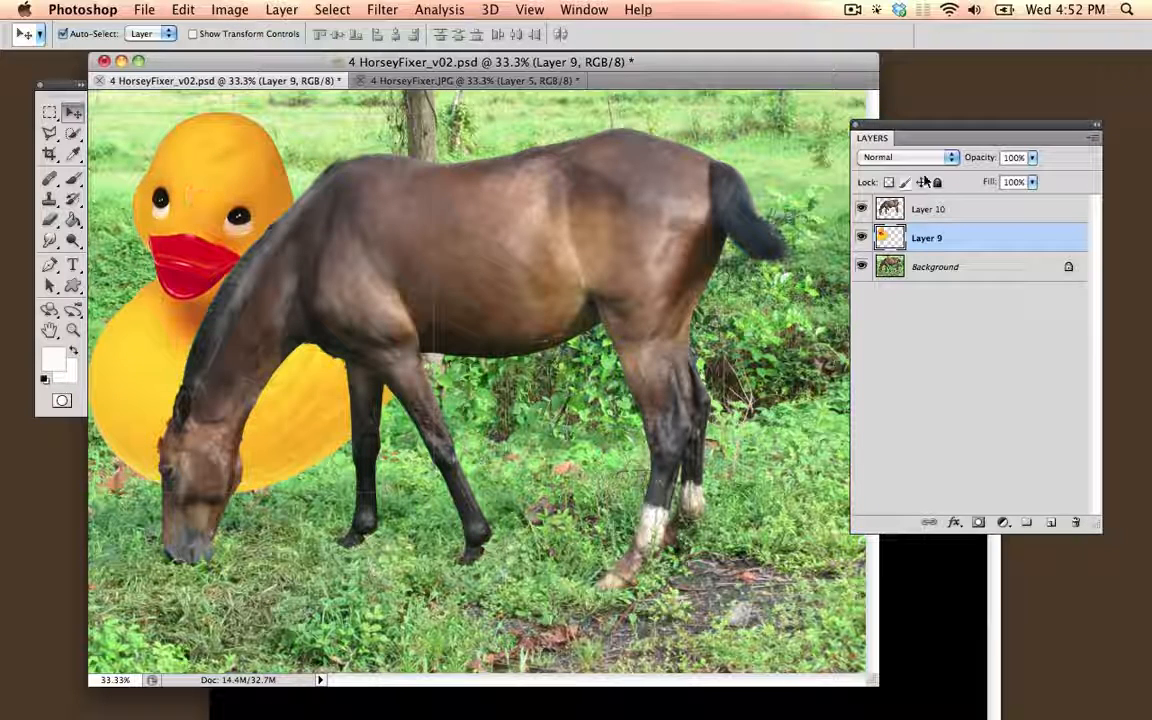
{"action": "left_click", "coordinate": [229, 9]}
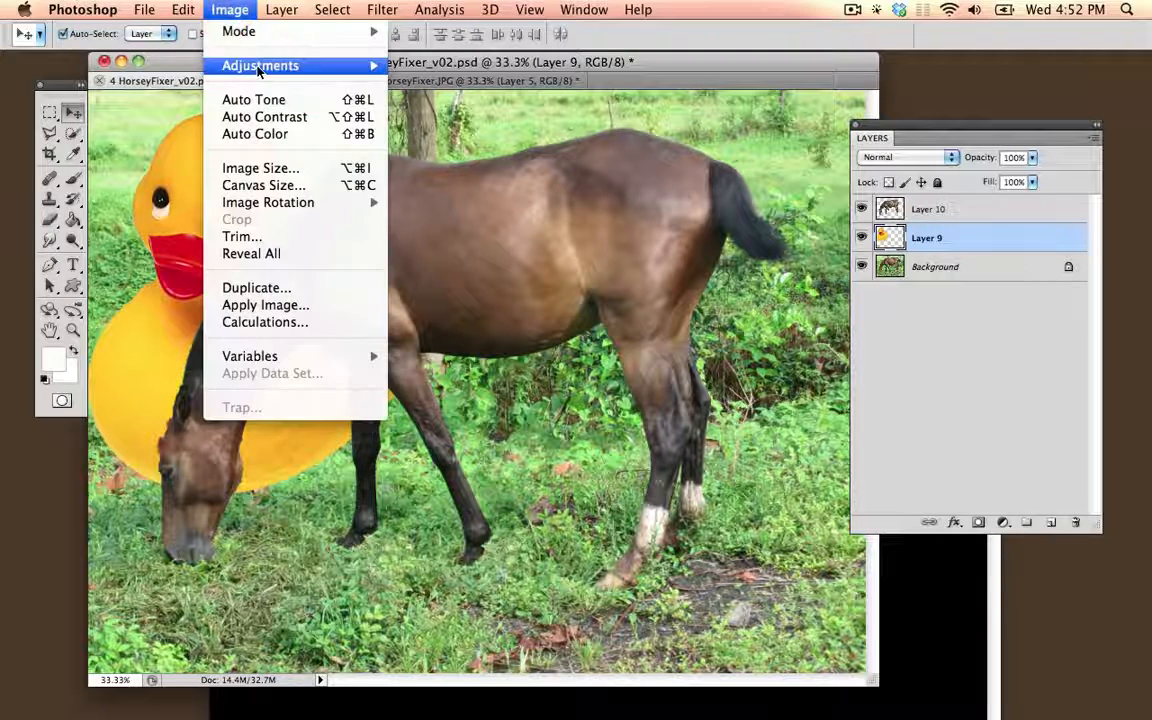
{"action": "mouse_move", "coordinate": [300, 65]}
{"action": "left_click", "coordinate": [455, 84]}
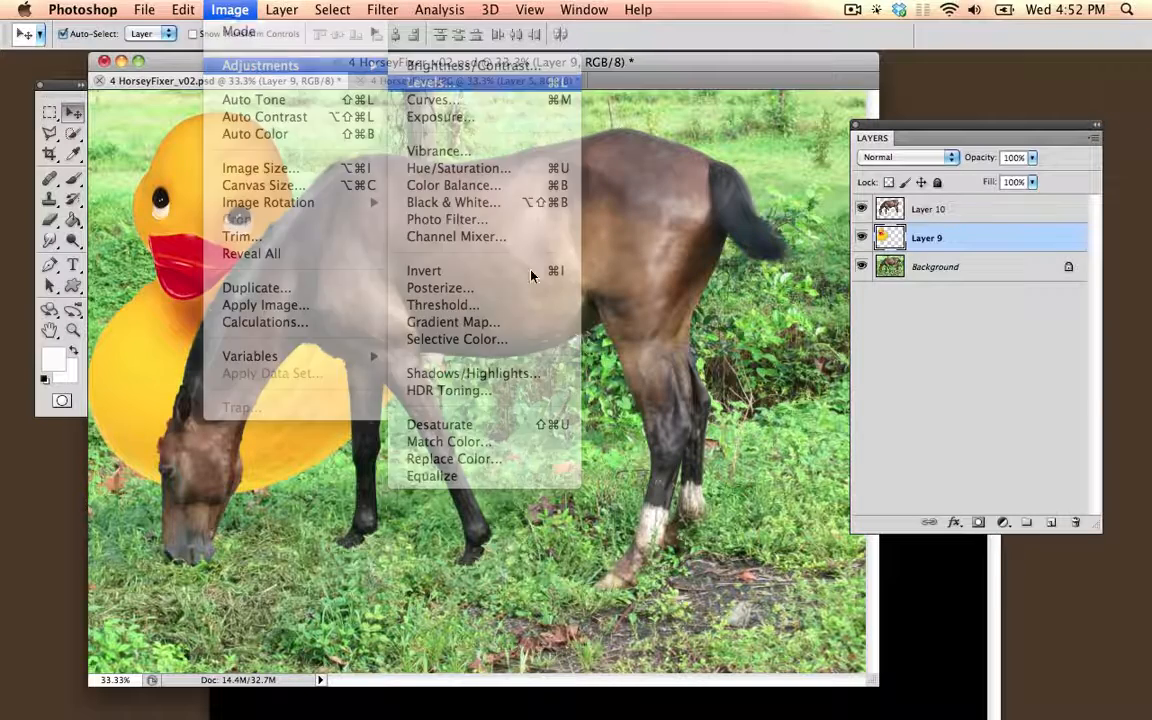
{"action": "left_click_drag", "start_coordinate": [854, 447], "coordinate": [910, 447]}
{"action": "left_click", "coordinate": [822, 310]}
{"action": "left_click", "coordinate": [810, 326]}
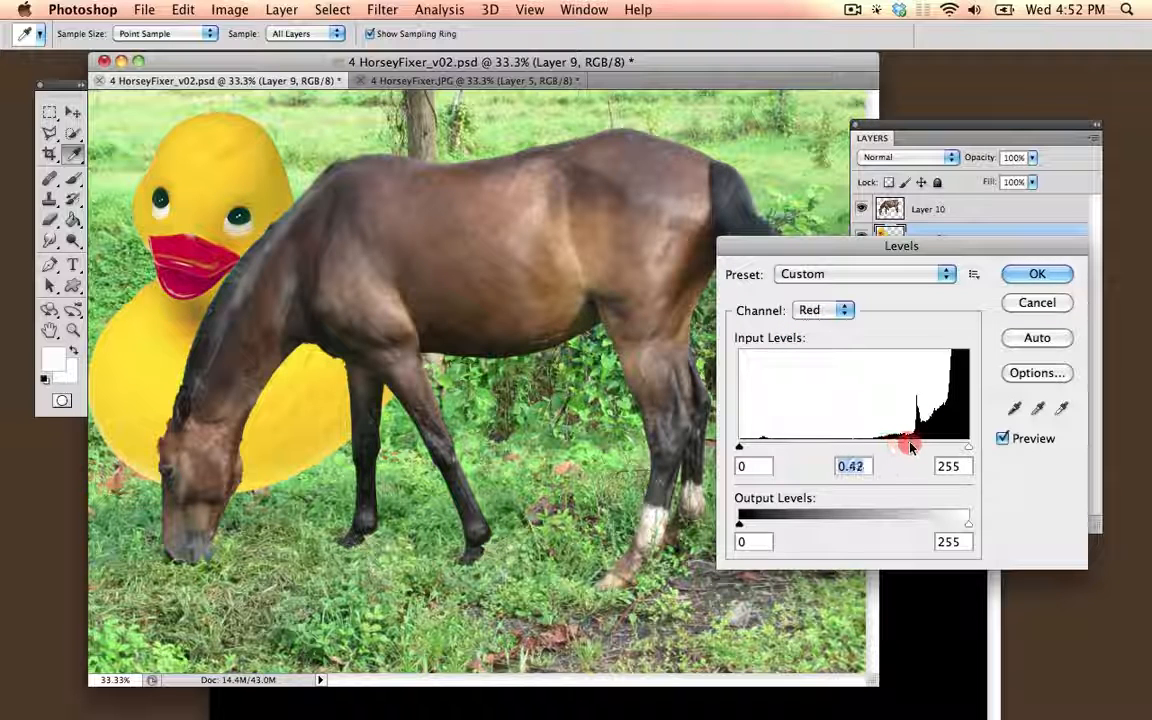
{"action": "left_click", "coordinate": [1036, 276]}
{"action": "key", "text": "v"}
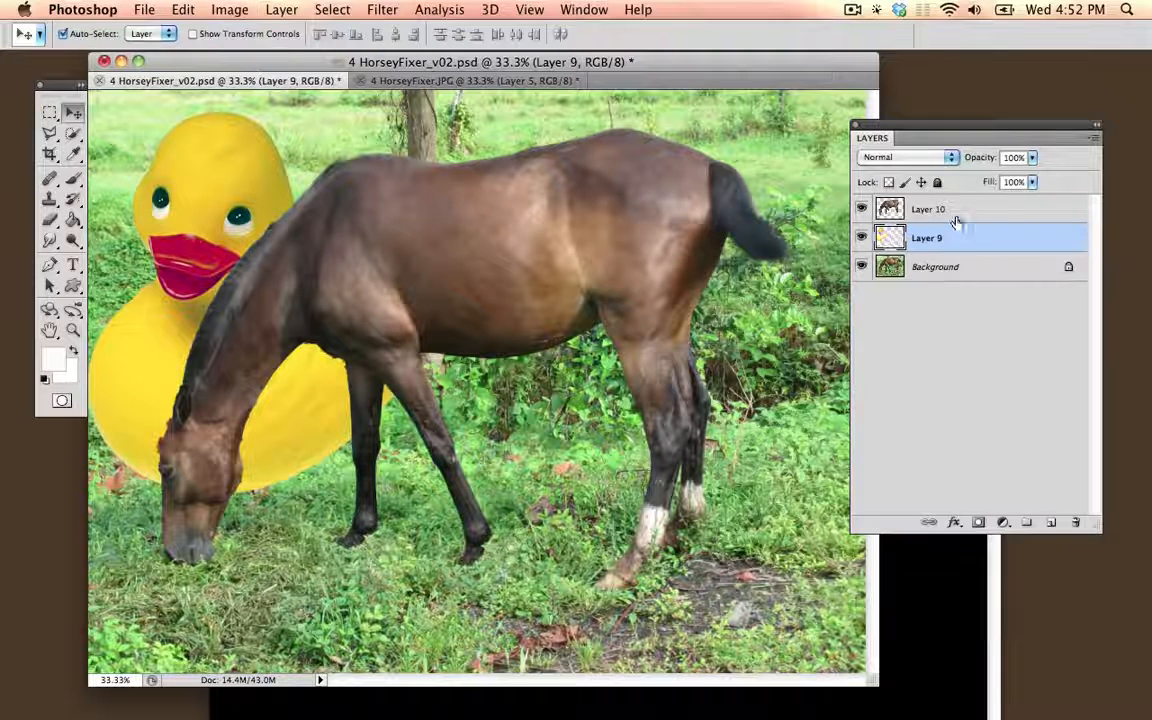
Step: Duplicate Layer 10, the horse cutout, without applying any layer style
{"action": "left_click", "coordinate": [970, 215]}
{"action": "double_click", "coordinate": [976, 214]}
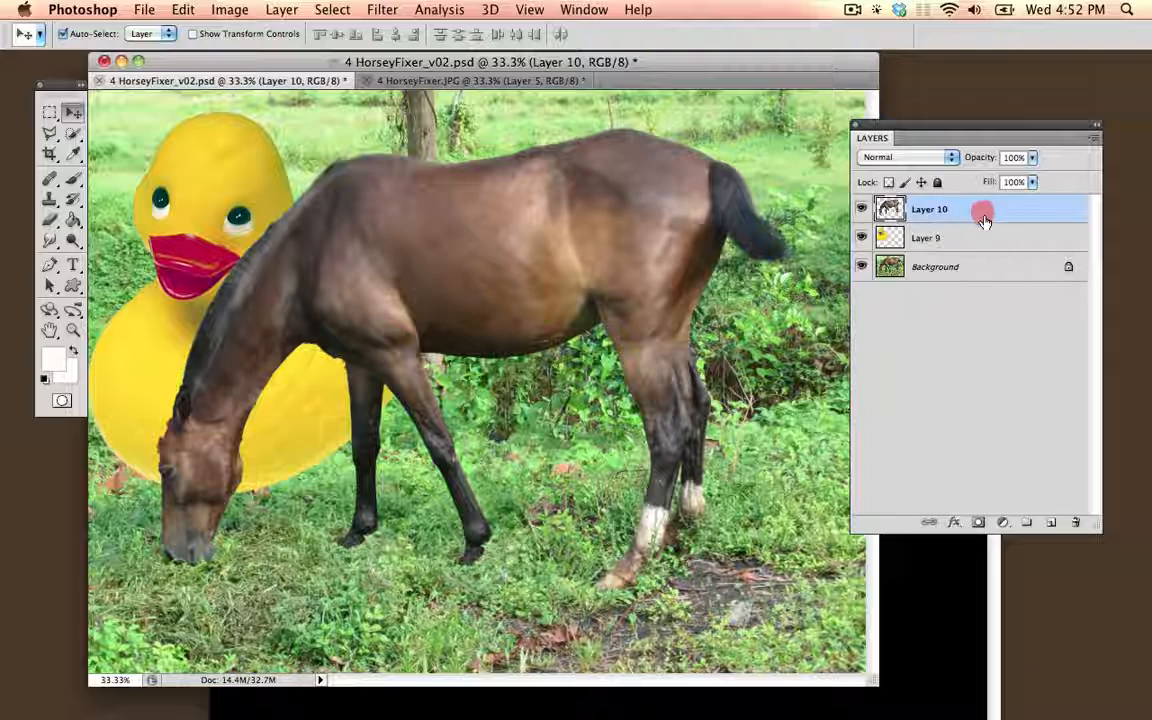
{"action": "key", "text": "Escape"}
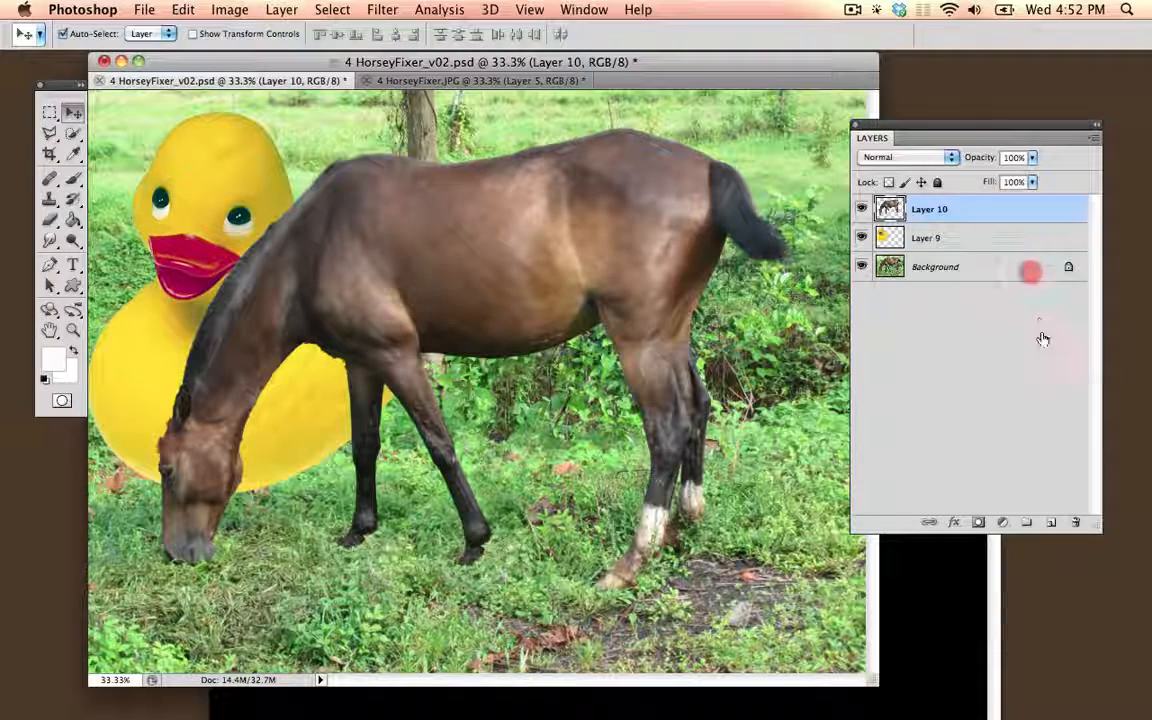
{"action": "left_click_drag", "start_coordinate": [1043, 339], "coordinate": [1051, 522]}
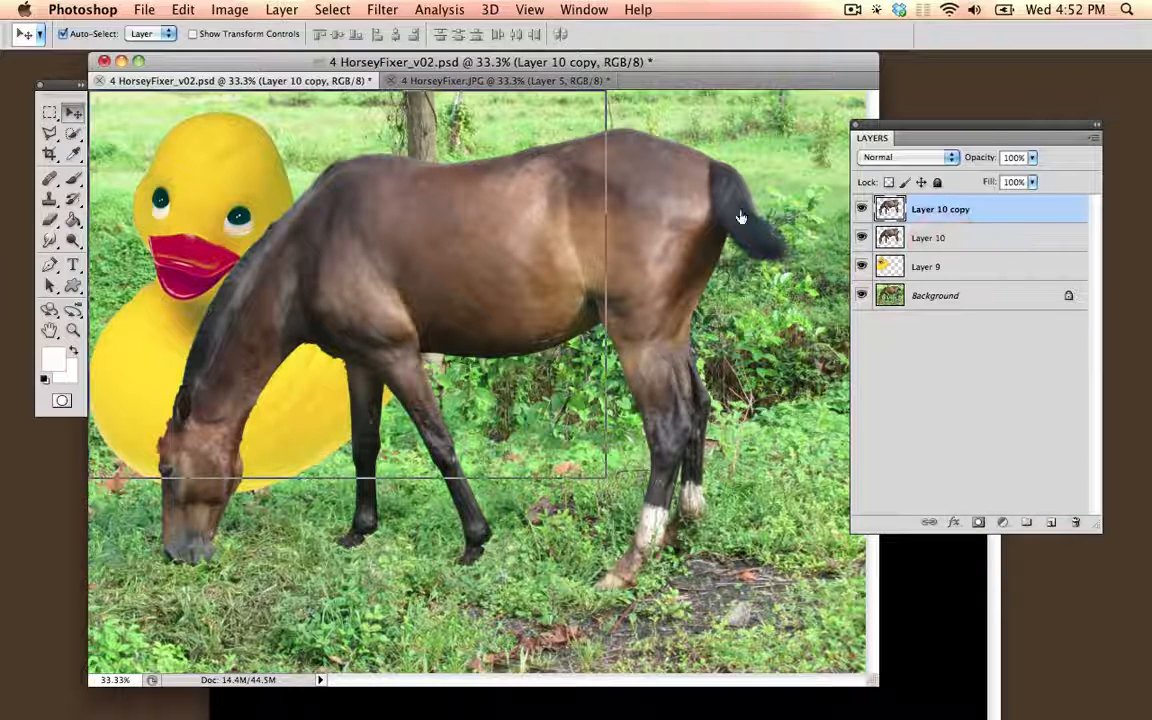
Step: Turn the original Layer 10 horse into a solid white silhouette with Levels, setting the white input level to 2
{"action": "left_click", "coordinate": [968, 237]}
{"action": "left_click", "coordinate": [229, 9]}
{"action": "mouse_move", "coordinate": [234, 63]}
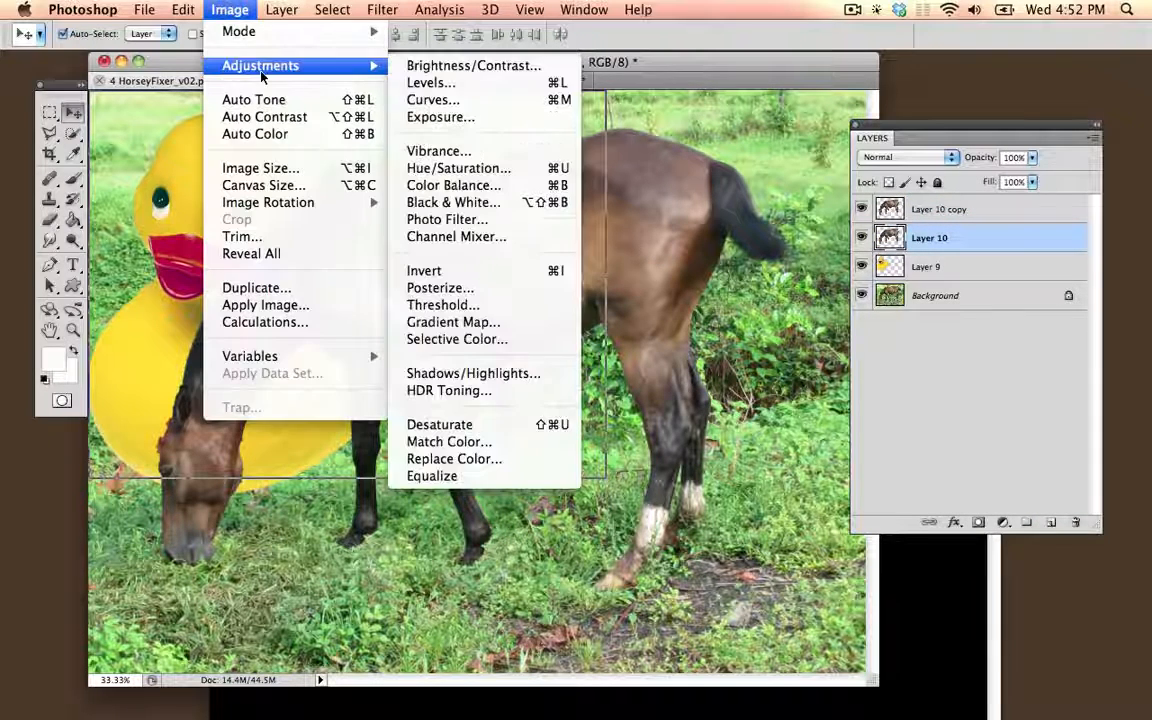
{"action": "left_click", "coordinate": [482, 86]}
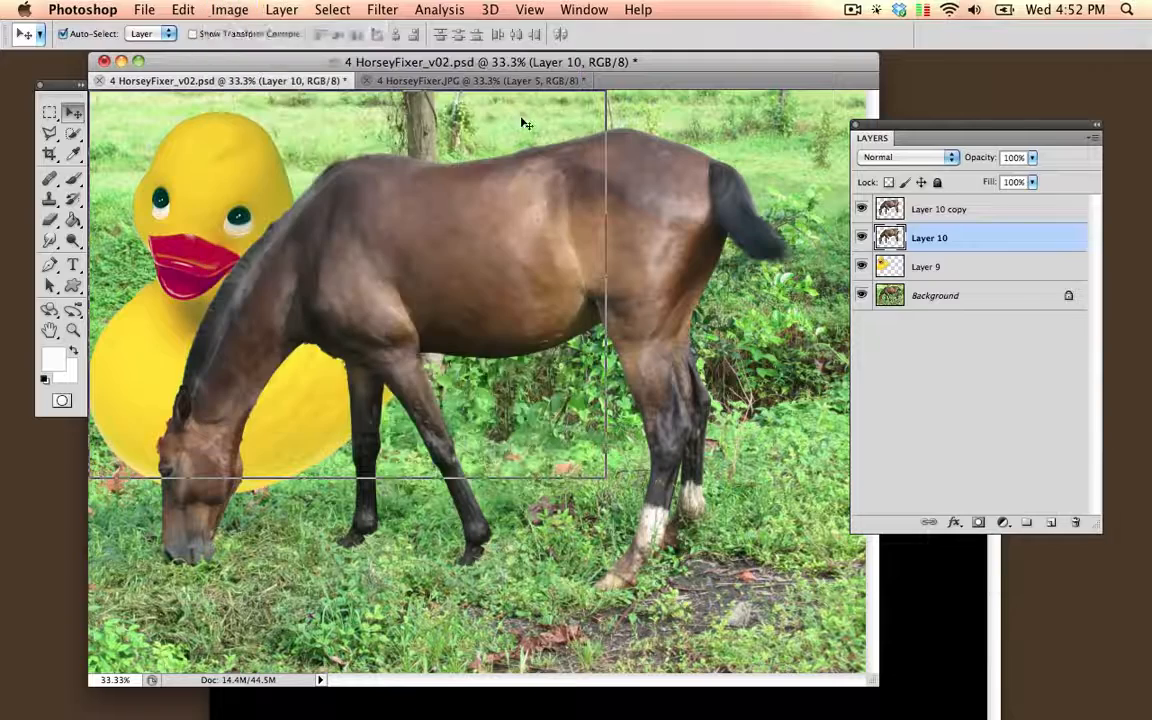
{"action": "left_click_drag", "start_coordinate": [969, 448], "coordinate": [742, 450]}
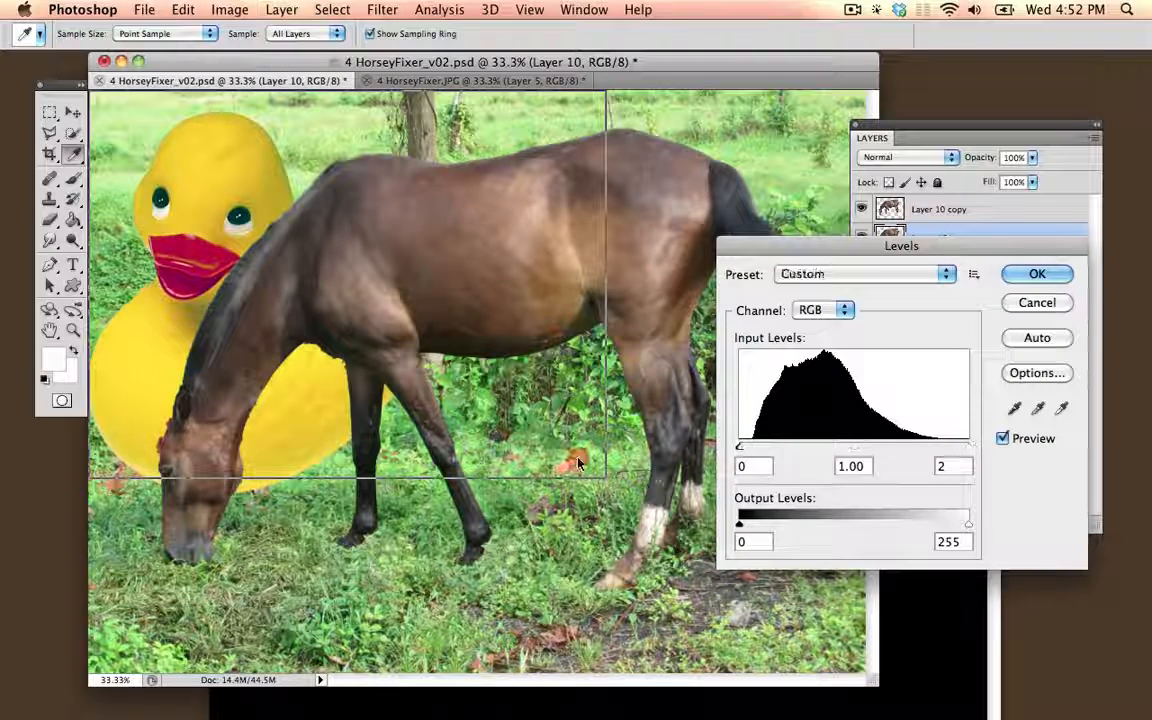
{"action": "left_click", "coordinate": [1036, 276]}
{"action": "key", "text": "v"}
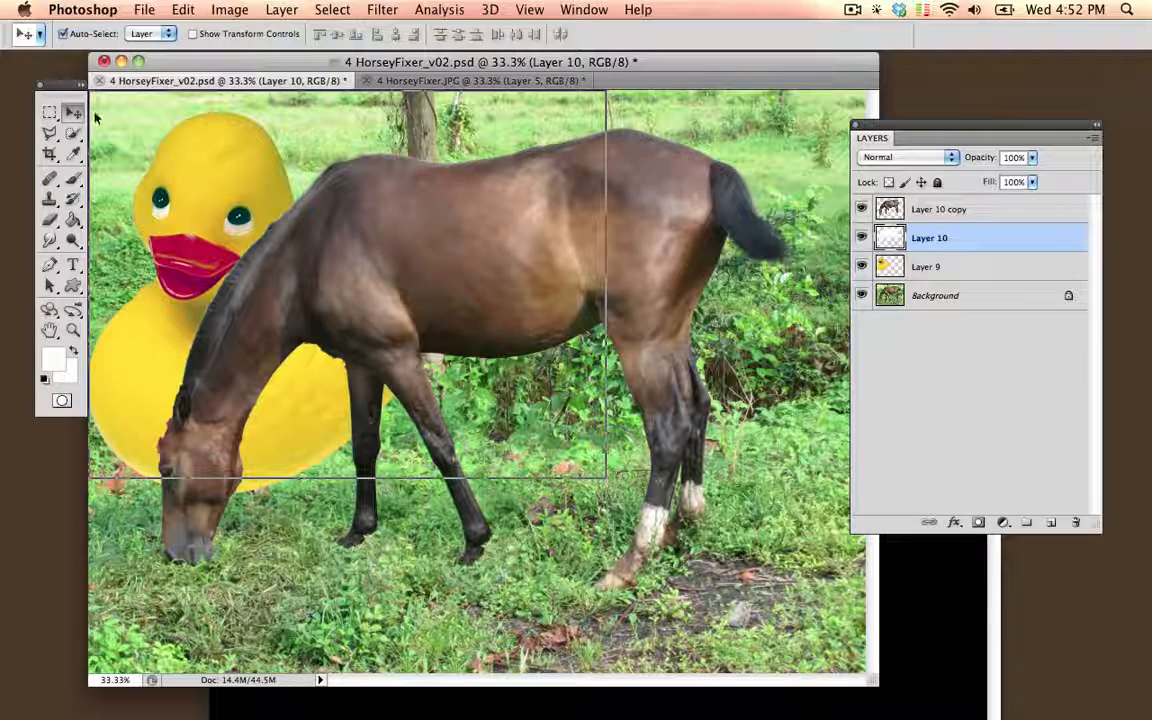
Step: Shift the silhouette on Layer 10 slightly below the horse and invert it to black as a shadow
{"action": "key", "text": "super+t"}
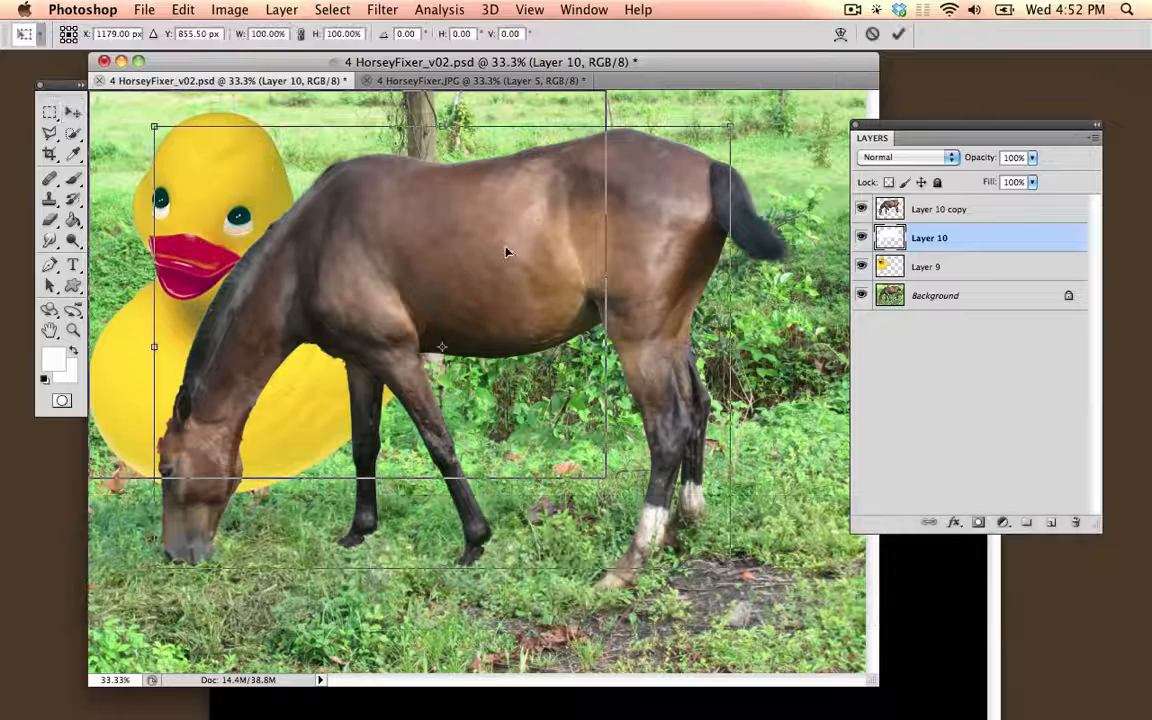
{"action": "left_click_drag", "start_coordinate": [508, 299], "coordinate": [510, 346]}
{"action": "key", "text": "Return"}
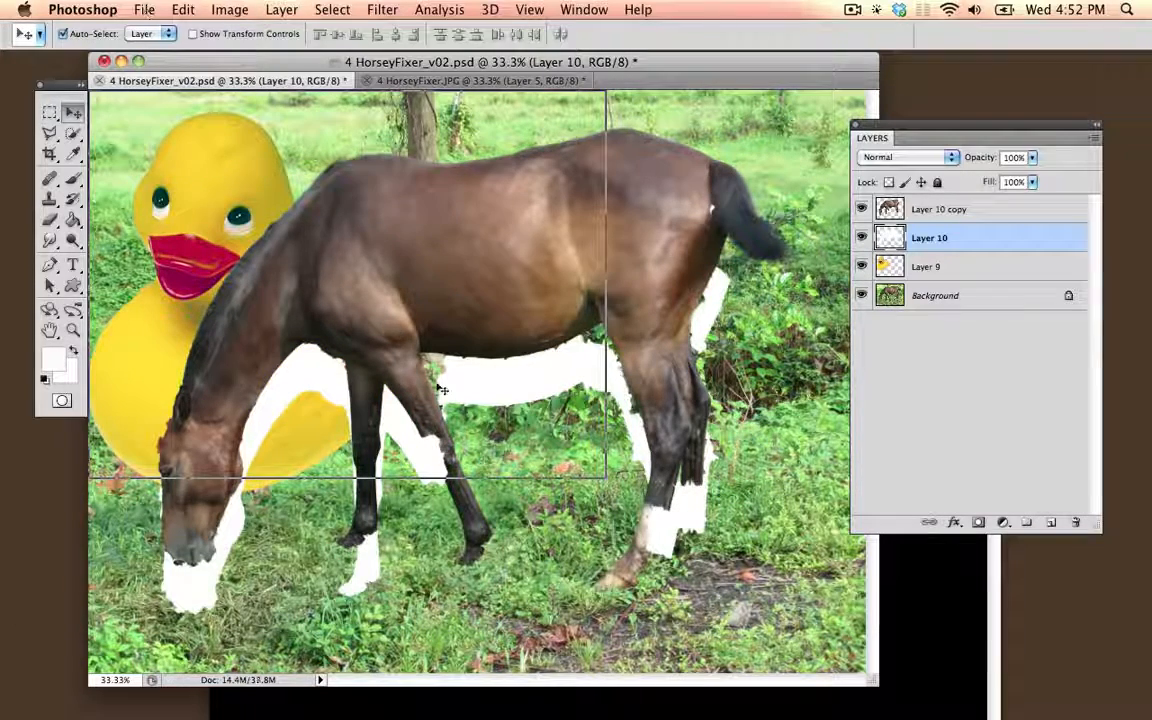
{"action": "key", "text": "super+i"}
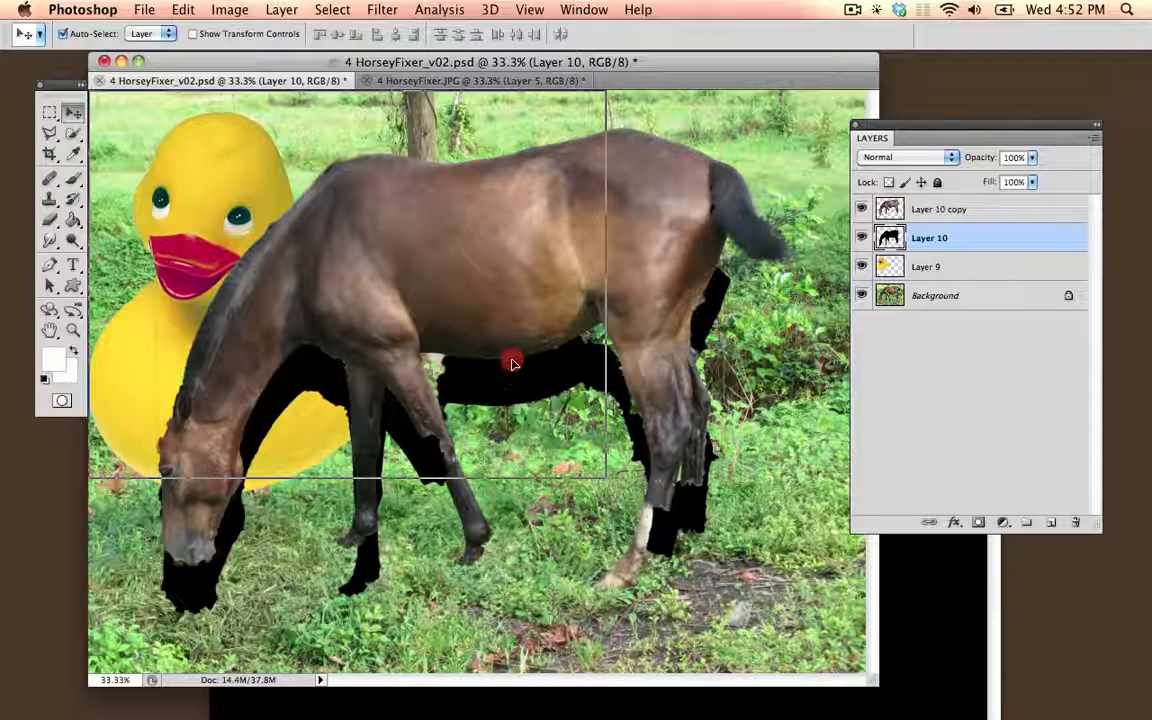
{"action": "left_click_drag", "start_coordinate": [512, 364], "coordinate": [510, 345]}
Step: Soften the black silhouette on Layer 10 with a Gaussian Blur of 29.0 pixels radius
{"action": "left_click", "coordinate": [440, 9]}
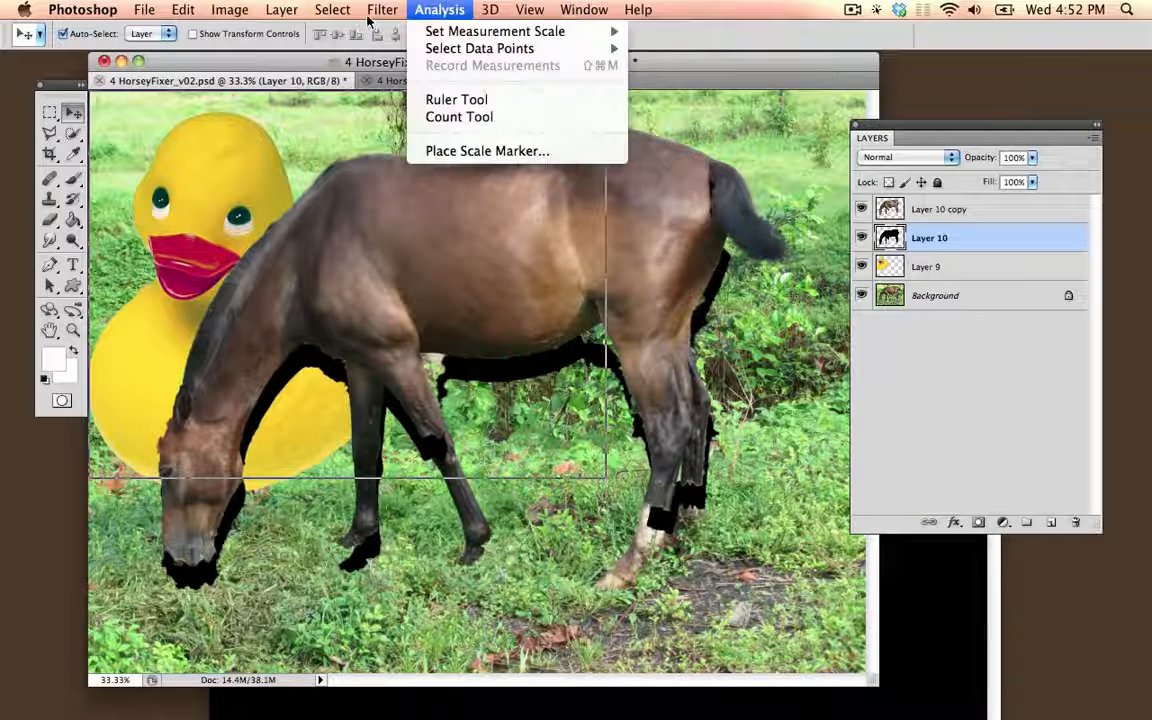
{"action": "mouse_move", "coordinate": [382, 9]}
{"action": "mouse_move", "coordinate": [450, 185]}
{"action": "left_click", "coordinate": [597, 187]}
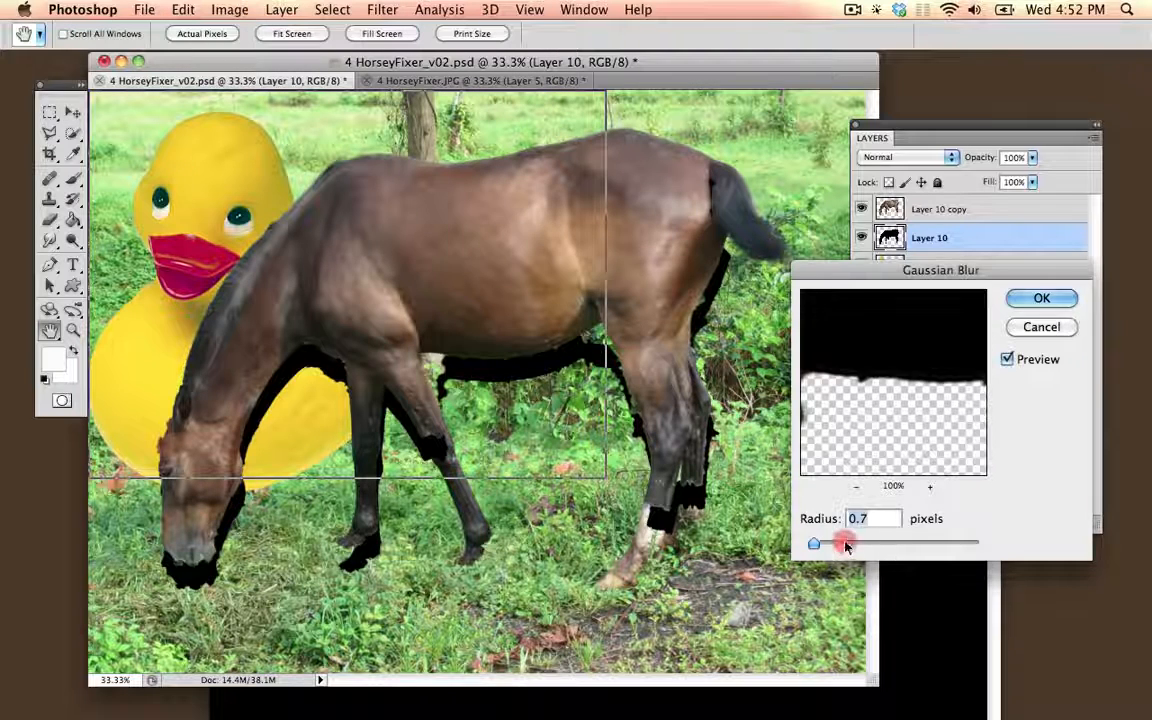
{"action": "left_click_drag", "start_coordinate": [821, 549], "coordinate": [895, 542]}
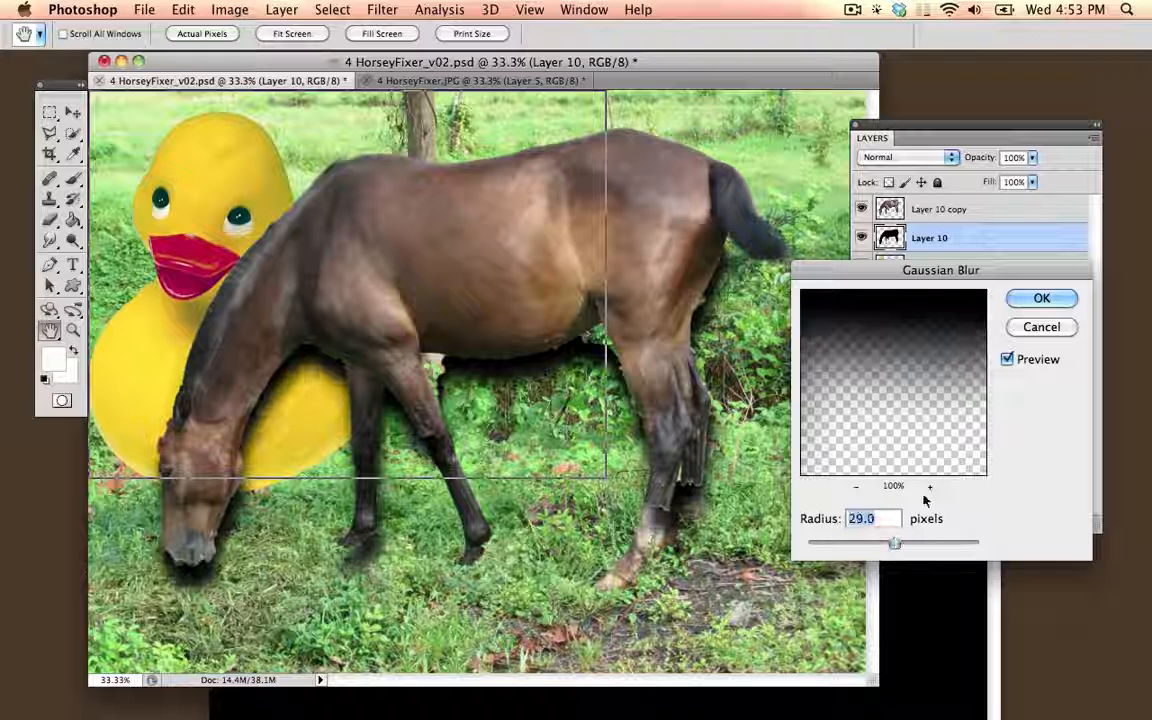
{"action": "left_click", "coordinate": [1022, 300]}
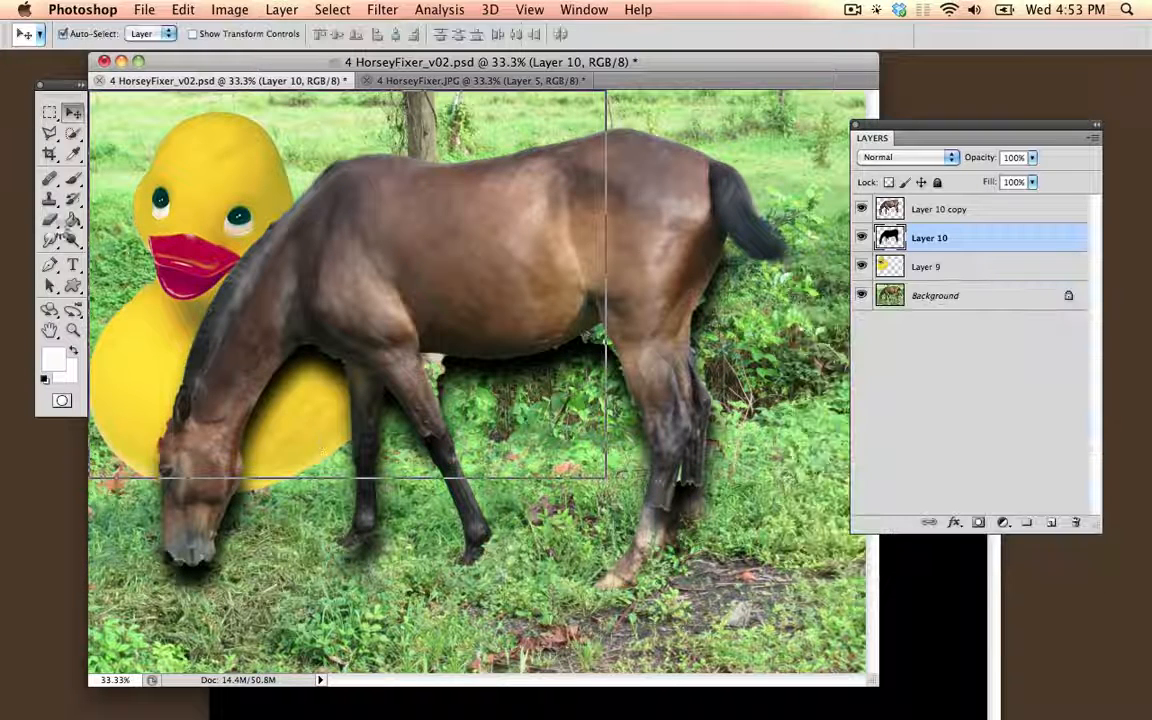
Step: Erase the shadow over the grass and around the legs, keeping it on the duck, and set Layer 10's opacity to 60%
{"action": "left_click", "coordinate": [50, 218]}
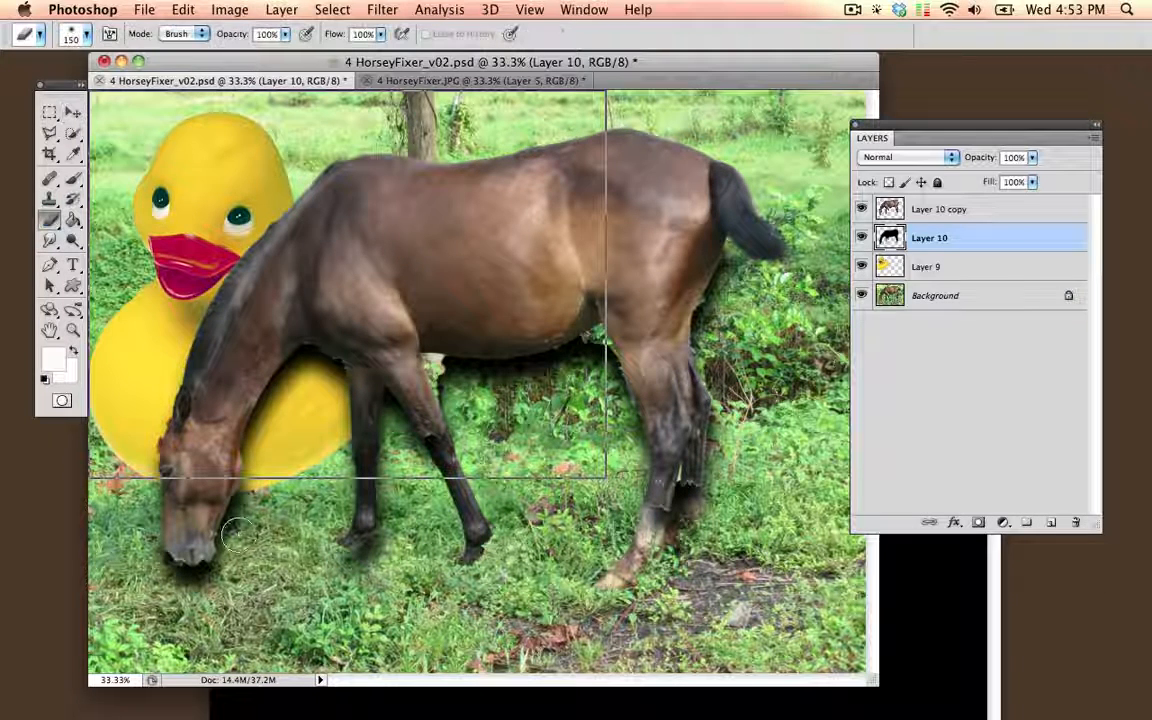
{"action": "mouse_move", "coordinate": [238, 535]}
{"action": "left_mouse_down"}
{"action": "mouse_move", "coordinate": [231, 497]}
{"action": "mouse_move", "coordinate": [209, 529]}
{"action": "mouse_move", "coordinate": [225, 564]}
{"action": "mouse_move", "coordinate": [200, 584]}
{"action": "left_mouse_up"}
{"action": "mouse_move", "coordinate": [400, 558]}
{"action": "left_mouse_down"}
{"action": "mouse_move", "coordinate": [434, 391]}
{"action": "mouse_move", "coordinate": [378, 432]}
{"action": "mouse_move", "coordinate": [382, 547]}
{"action": "mouse_move", "coordinate": [514, 365]}
{"action": "mouse_move", "coordinate": [422, 384]}
{"action": "mouse_move", "coordinate": [625, 342]}
{"action": "mouse_move", "coordinate": [674, 476]}
{"action": "mouse_move", "coordinate": [705, 290]}
{"action": "mouse_move", "coordinate": [660, 560]}
{"action": "mouse_move", "coordinate": [721, 312]}
{"action": "mouse_move", "coordinate": [692, 392]}
{"action": "mouse_move", "coordinate": [666, 374]}
{"action": "left_mouse_up"}
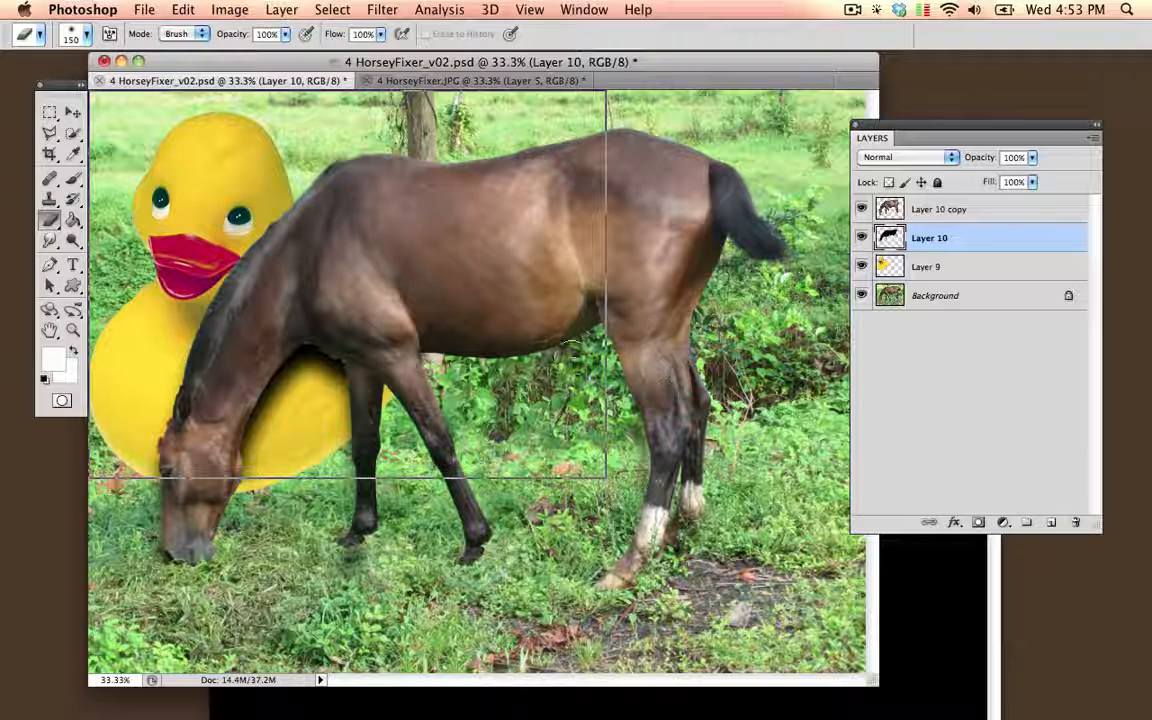
{"action": "left_click", "coordinate": [1031, 158]}
{"action": "left_click_drag", "start_coordinate": [1010, 180], "coordinate": [1006, 182]}
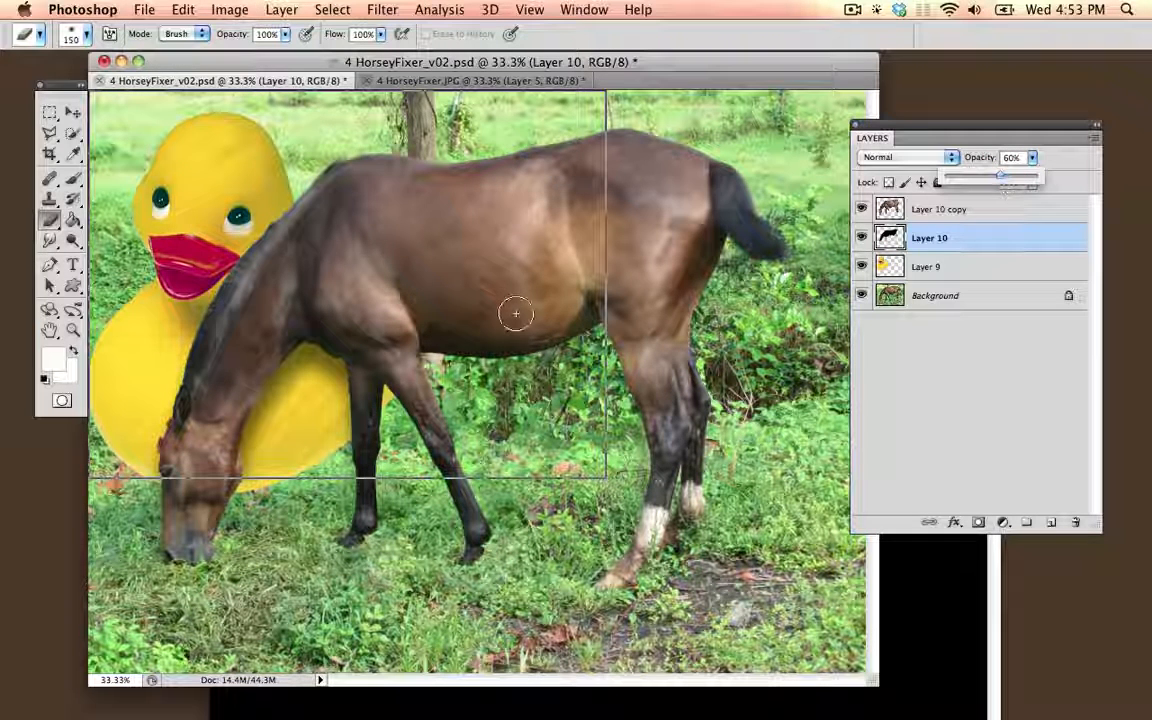
Step: Compare the composite with the earlier version in 4 HorseyFixer.JPG and return to 4 HorseyFixer_v02.psd
{"action": "left_click_drag", "start_coordinate": [643, 60], "coordinate": [633, 61]}
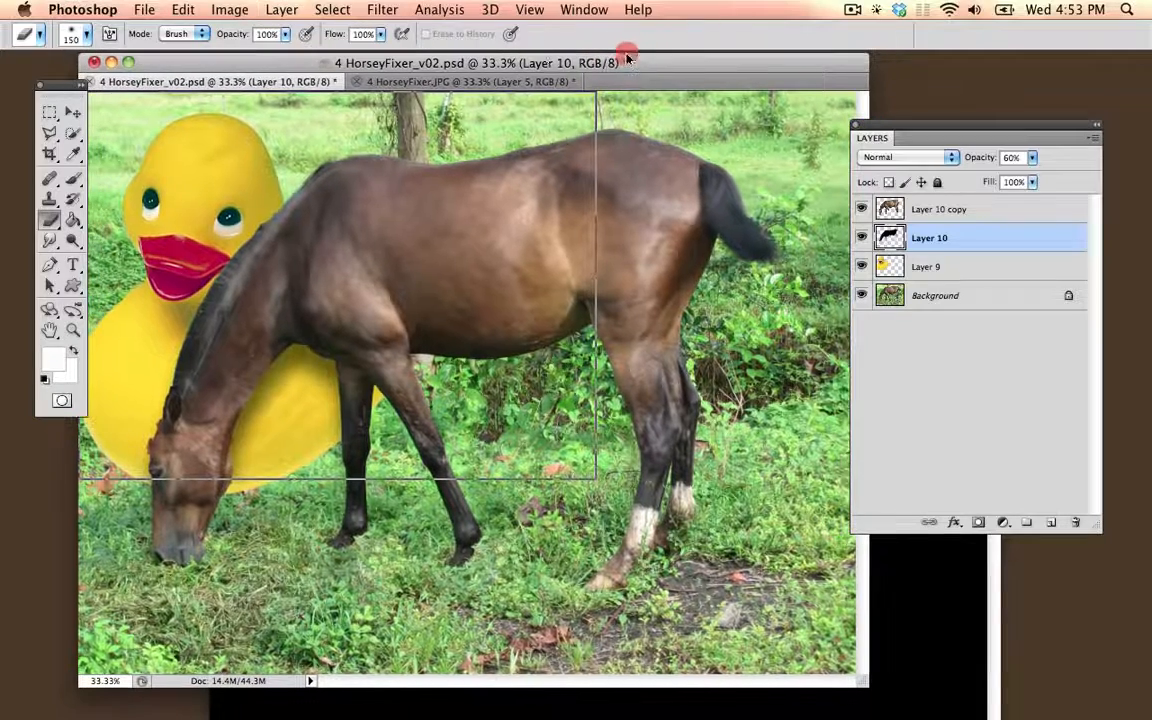
{"action": "left_click", "coordinate": [390, 81]}
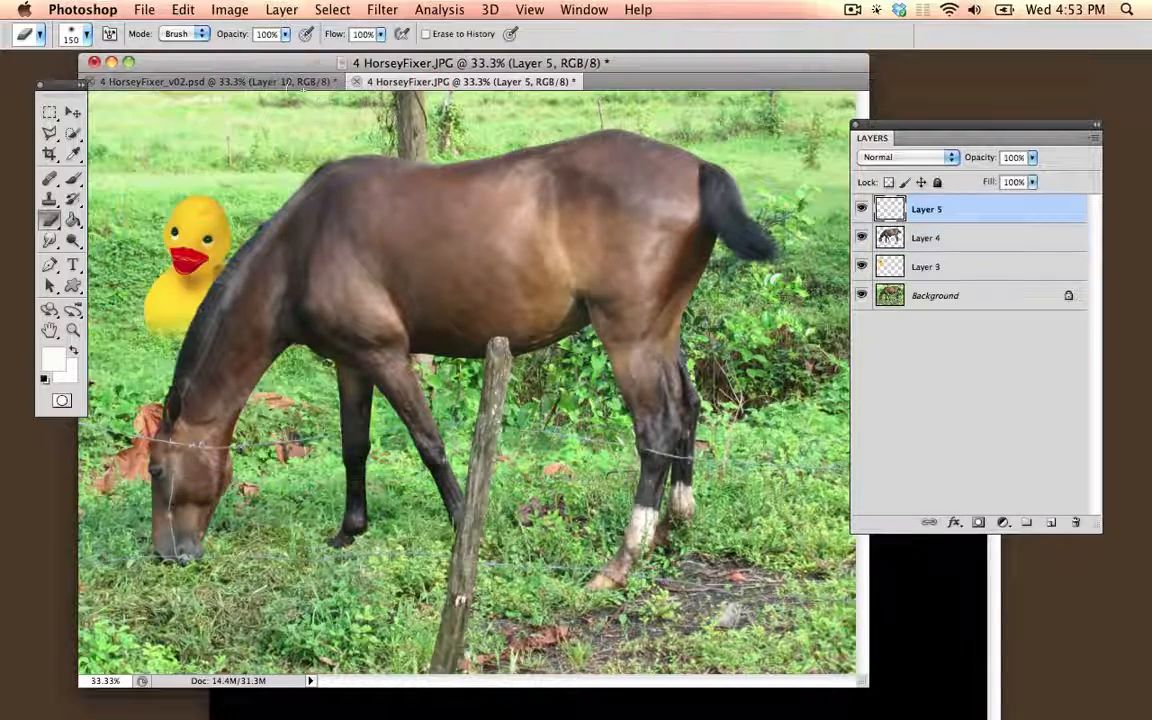
{"action": "left_click", "coordinate": [297, 84]}
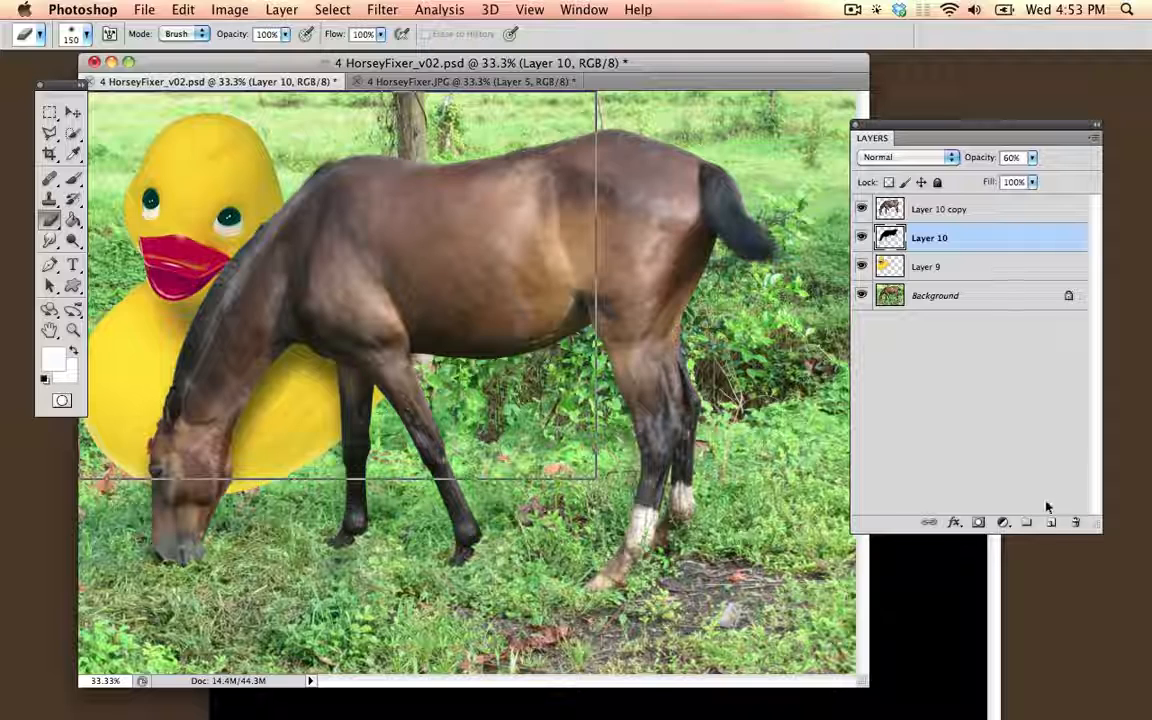
Step: Add a Levels adjustment layer above Layer 10 copy and darken the image with RGB input black 14 and midtone 0.38
{"action": "key", "text": "alt+bracketright"}
{"action": "left_click", "coordinate": [1002, 523]}
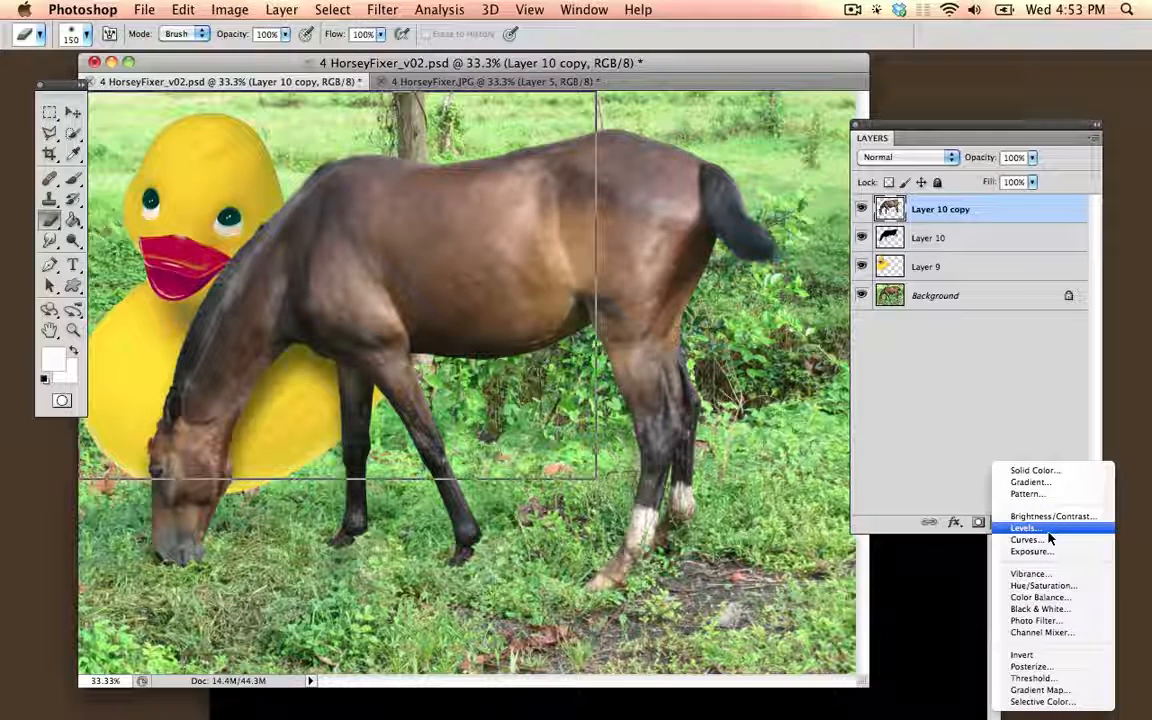
{"action": "left_click", "coordinate": [957, 483]}
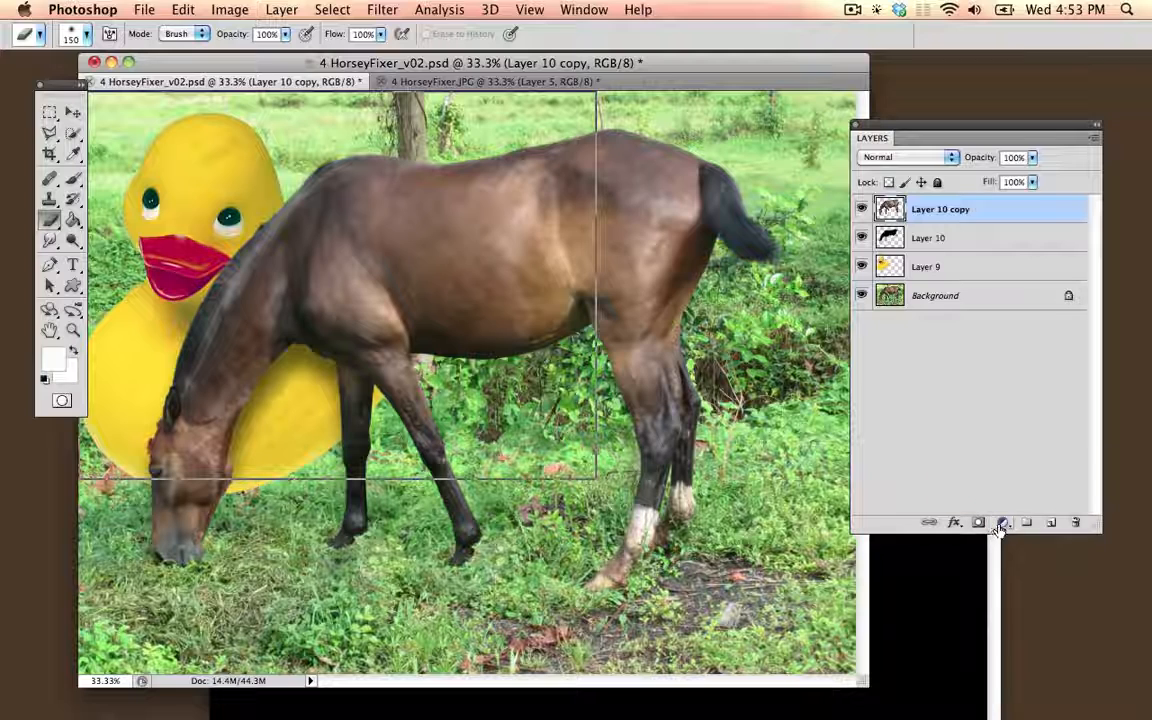
{"action": "left_click", "coordinate": [1001, 525]}
{"action": "left_click", "coordinate": [1007, 528]}
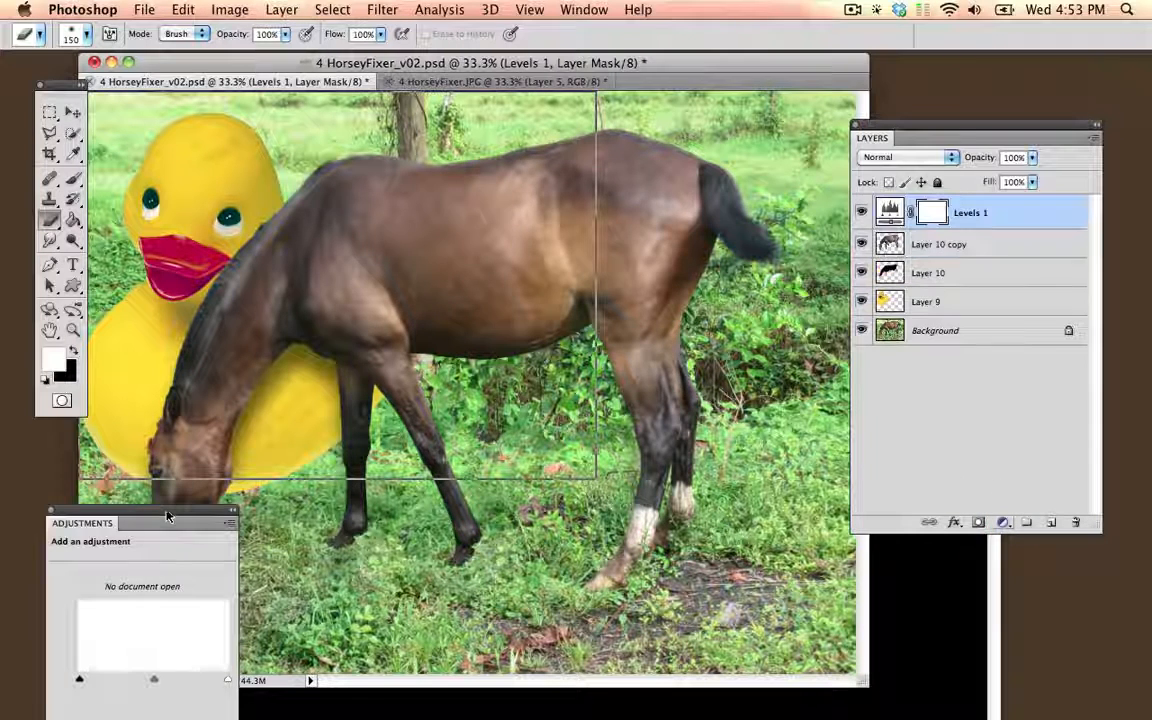
{"action": "left_click_drag", "start_coordinate": [166, 516], "coordinate": [295, 460]}
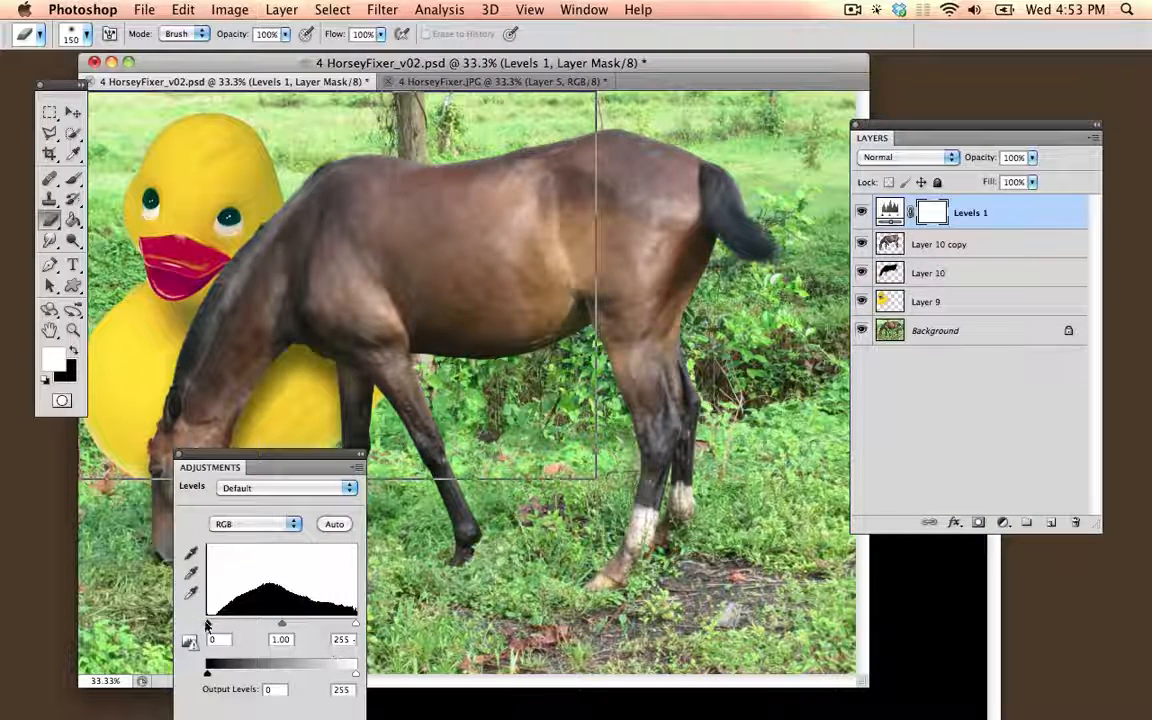
{"action": "left_click_drag", "start_coordinate": [280, 627], "coordinate": [322, 628]}
Step: Warm the image by raising the Red channel midtone to 1.39 in the Levels 1 adjustment layer
{"action": "left_click", "coordinate": [275, 528]}
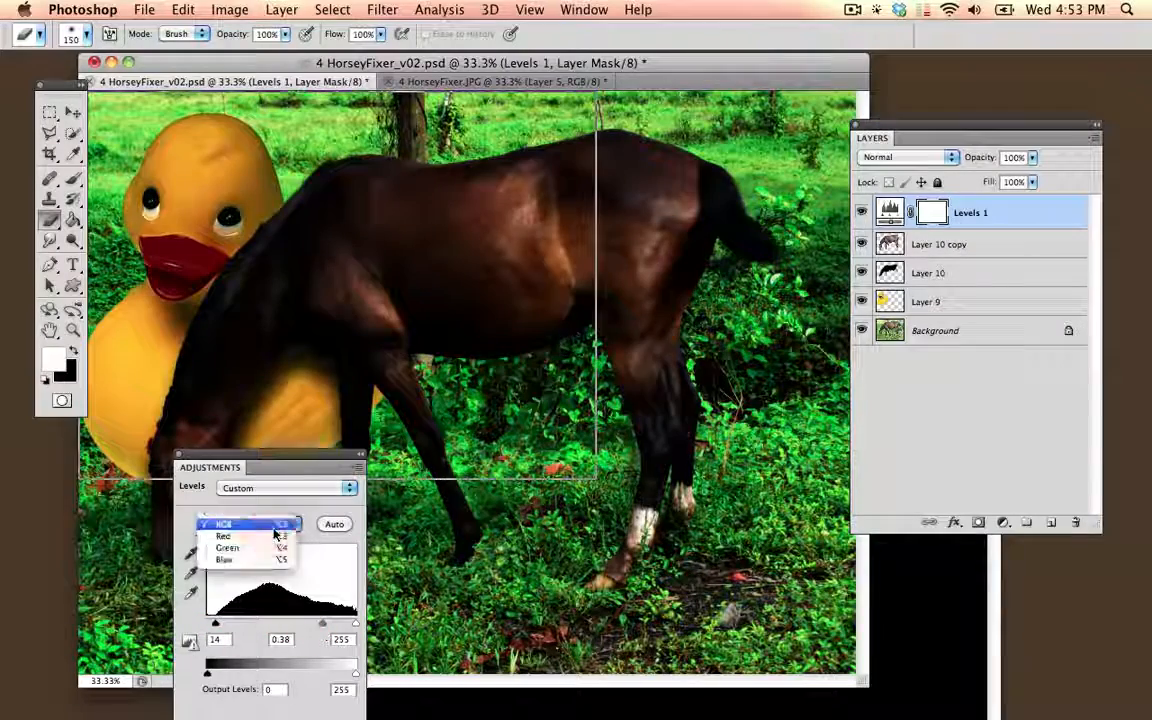
{"action": "left_click", "coordinate": [275, 531]}
{"action": "left_click", "coordinate": [275, 530]}
{"action": "left_click", "coordinate": [271, 537]}
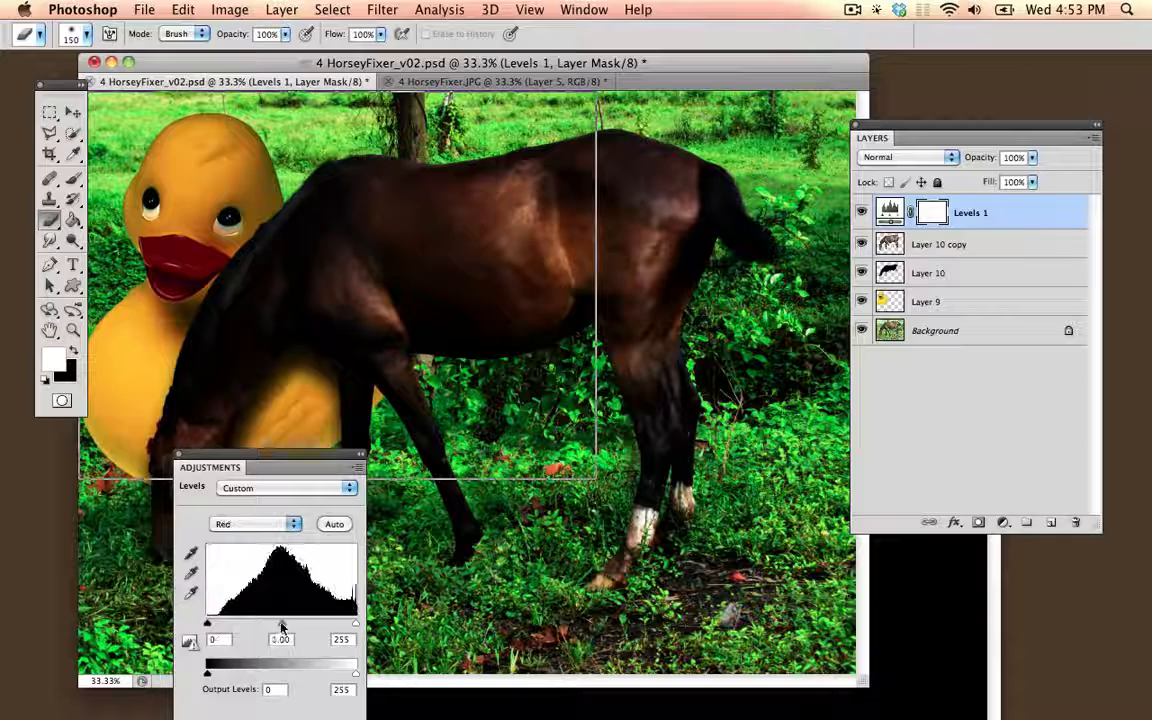
{"action": "mouse_move", "coordinate": [281, 623]}
{"action": "left_mouse_down"}
{"action": "mouse_move", "coordinate": [316, 625]}
{"action": "mouse_move", "coordinate": [265, 623]}
{"action": "left_mouse_up"}
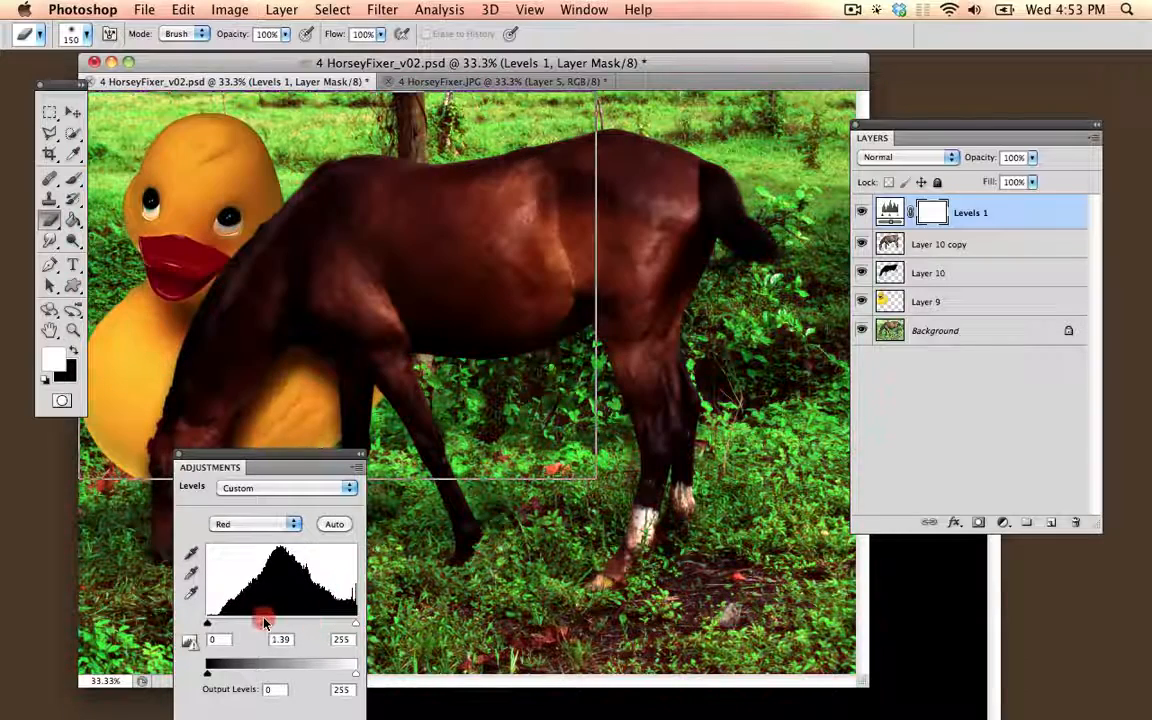
{"action": "left_click", "coordinate": [180, 455]}
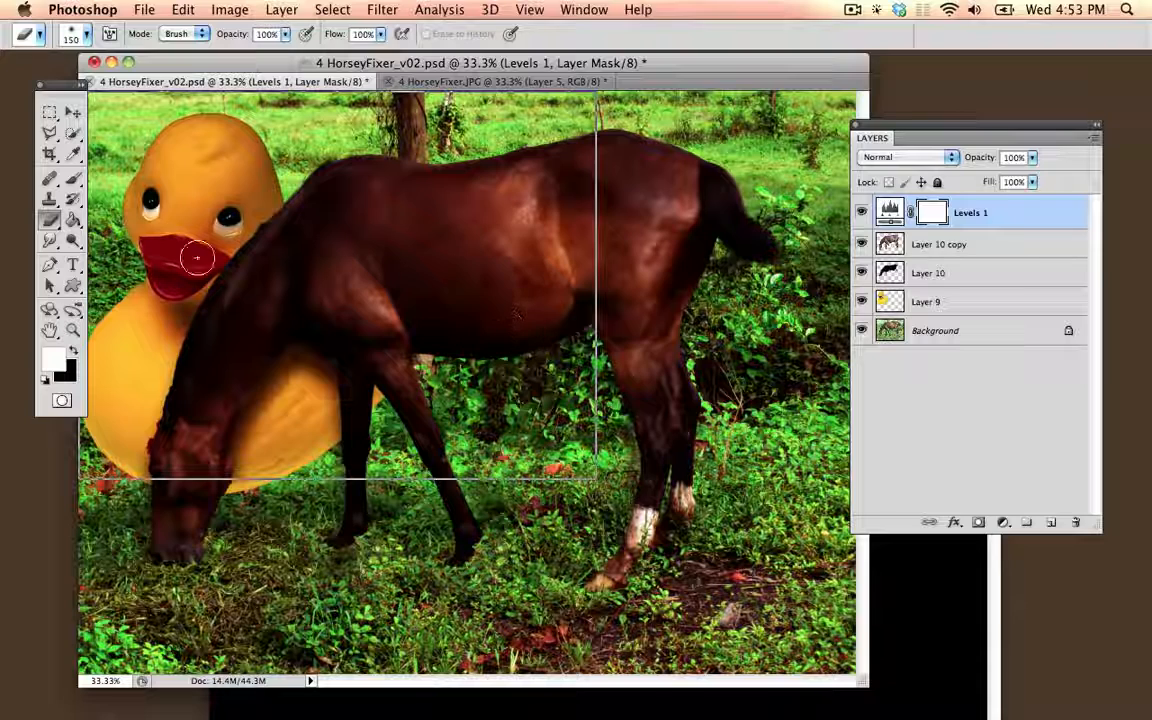
Step: Clear the Crop tool's fixed width and height and crop the image to the duck and the horse's front half
{"action": "left_click", "coordinate": [49, 153]}
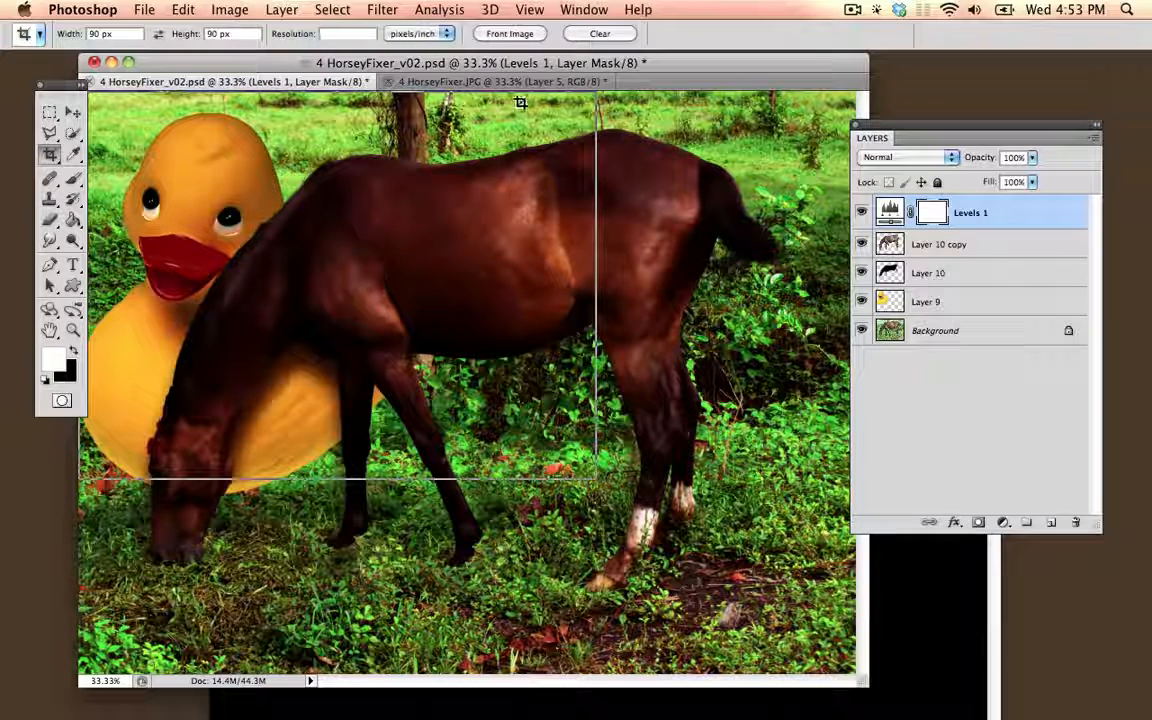
{"action": "left_click_drag", "start_coordinate": [520, 102], "coordinate": [82, 478]}
{"action": "key", "text": "Escape"}
{"action": "left_click", "coordinate": [104, 33]}
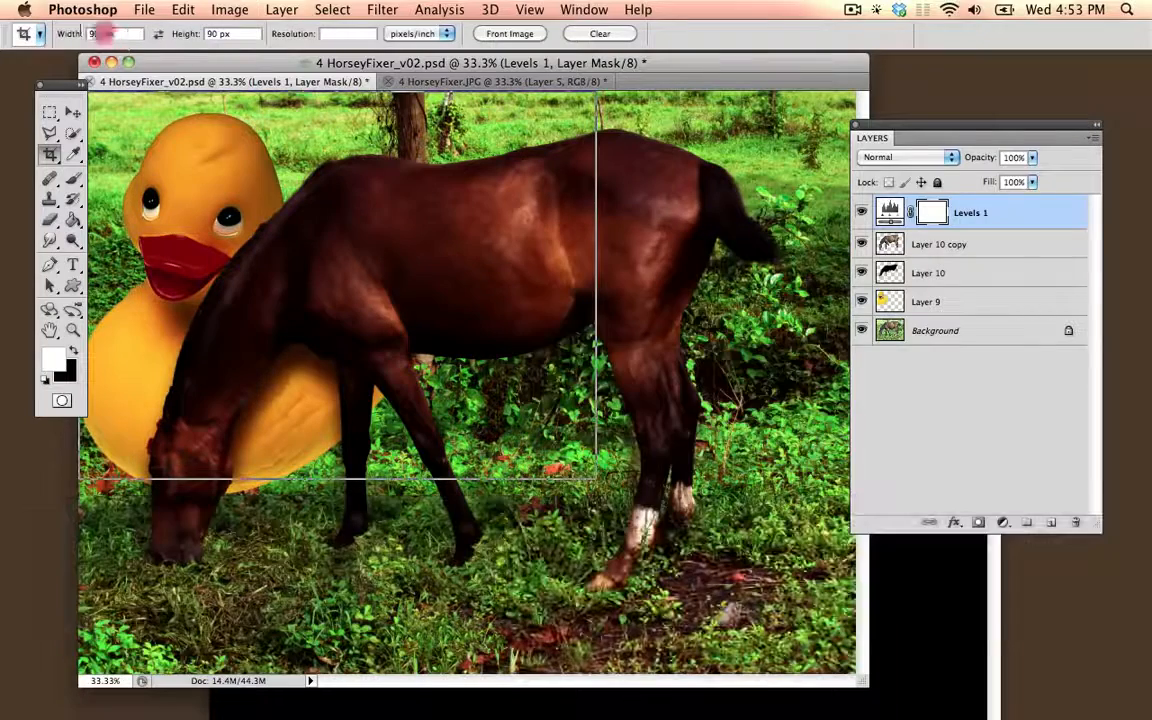
{"action": "key", "text": "BackSpace"}
{"action": "key", "text": "Tab"}
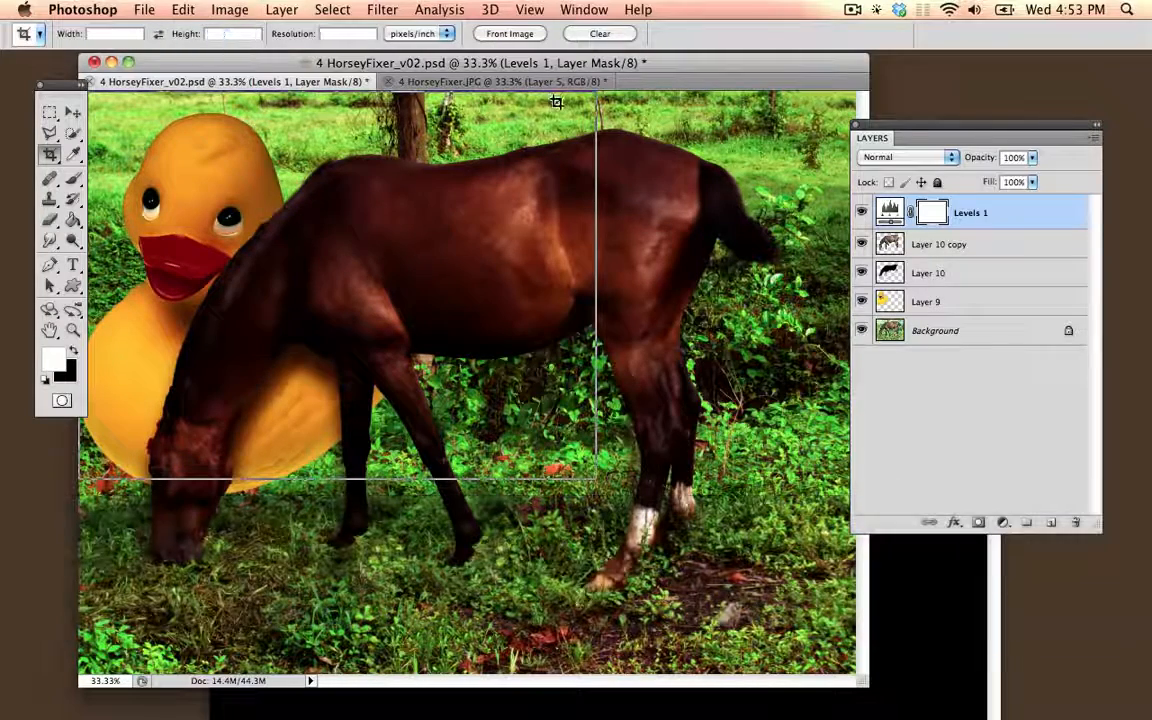
{"action": "left_click_drag", "start_coordinate": [556, 102], "coordinate": [67, 462]}
{"action": "key", "text": "Return"}
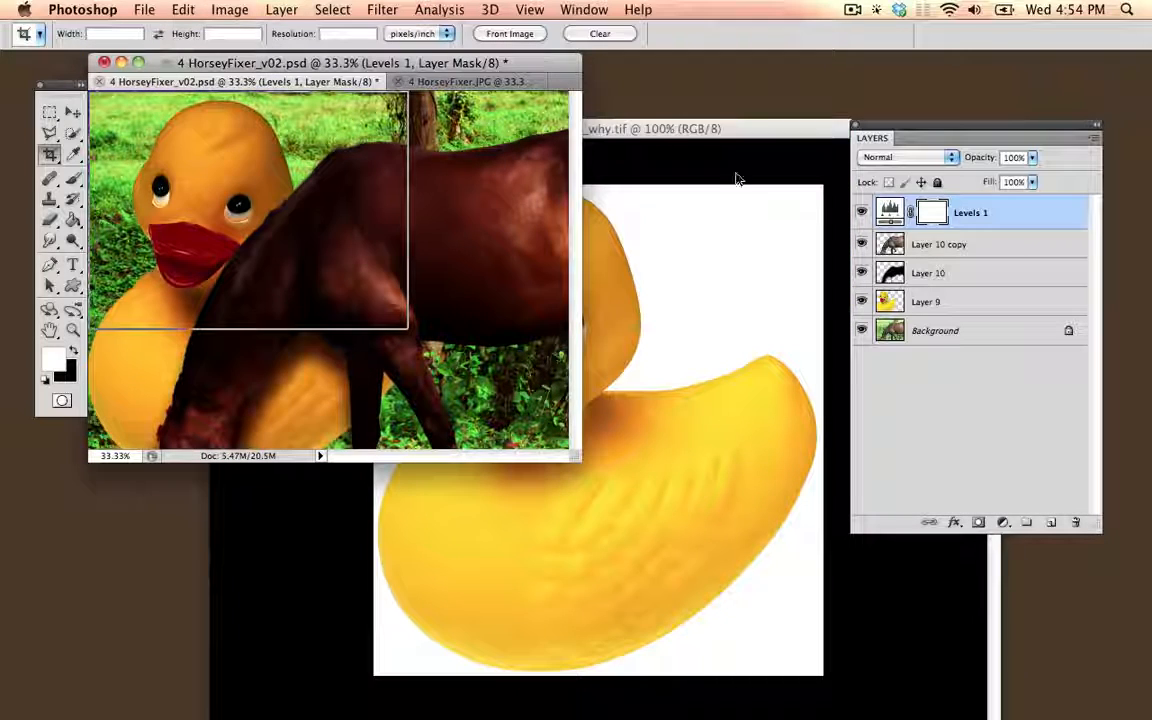
Step: Hide all the layers of the cropped composite and show them again
{"action": "left_click_drag", "start_coordinate": [861, 212], "coordinate": [860, 352]}
{"action": "left_click", "coordinate": [860, 352]}
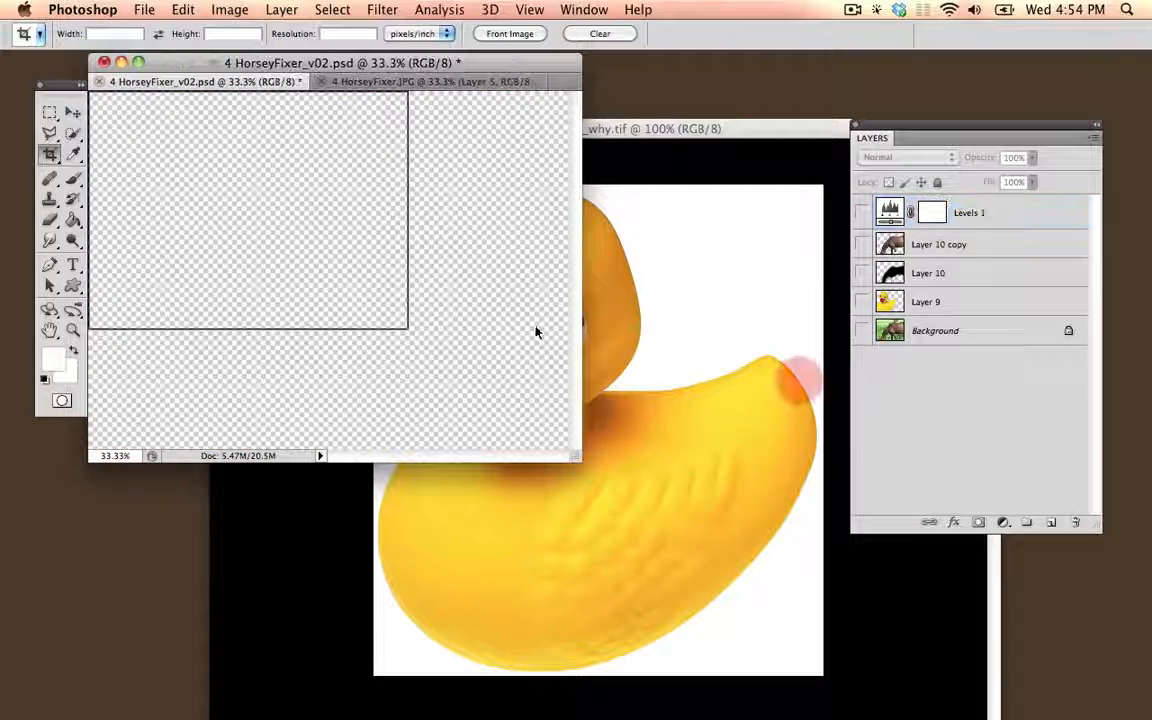
{"action": "key", "text": "v"}
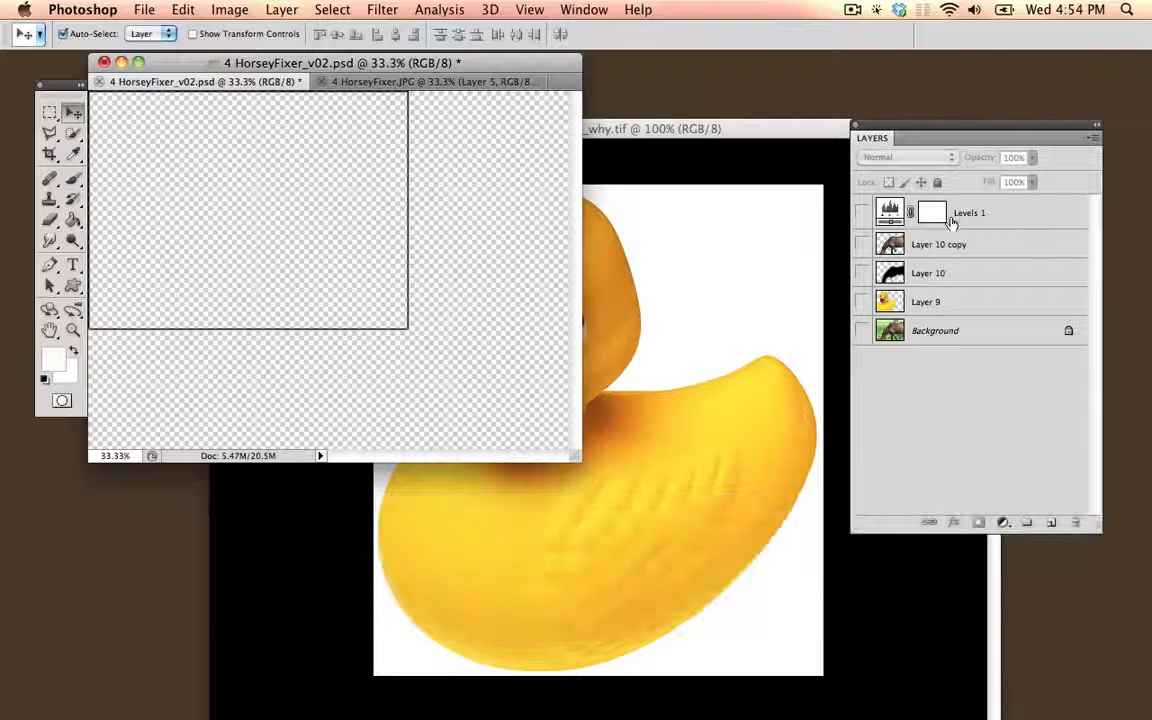
{"action": "left_click_drag", "start_coordinate": [866, 220], "coordinate": [861, 331]}
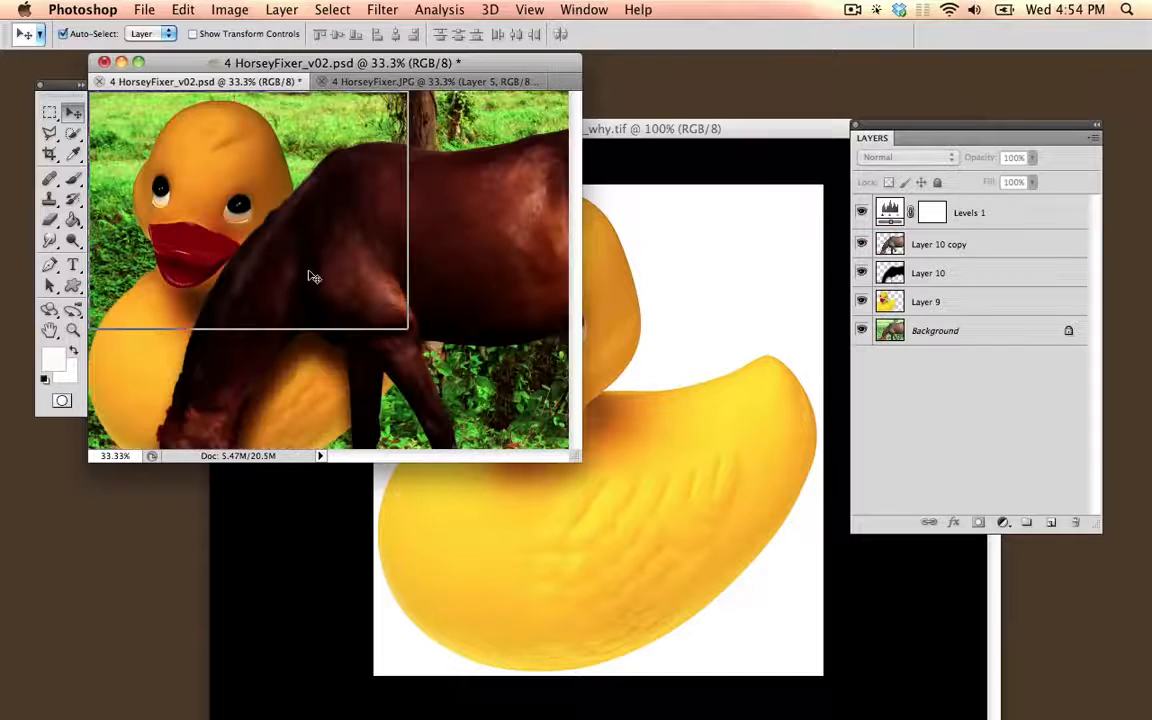
{"action": "left_click_drag", "start_coordinate": [354, 65], "coordinate": [427, 75]}
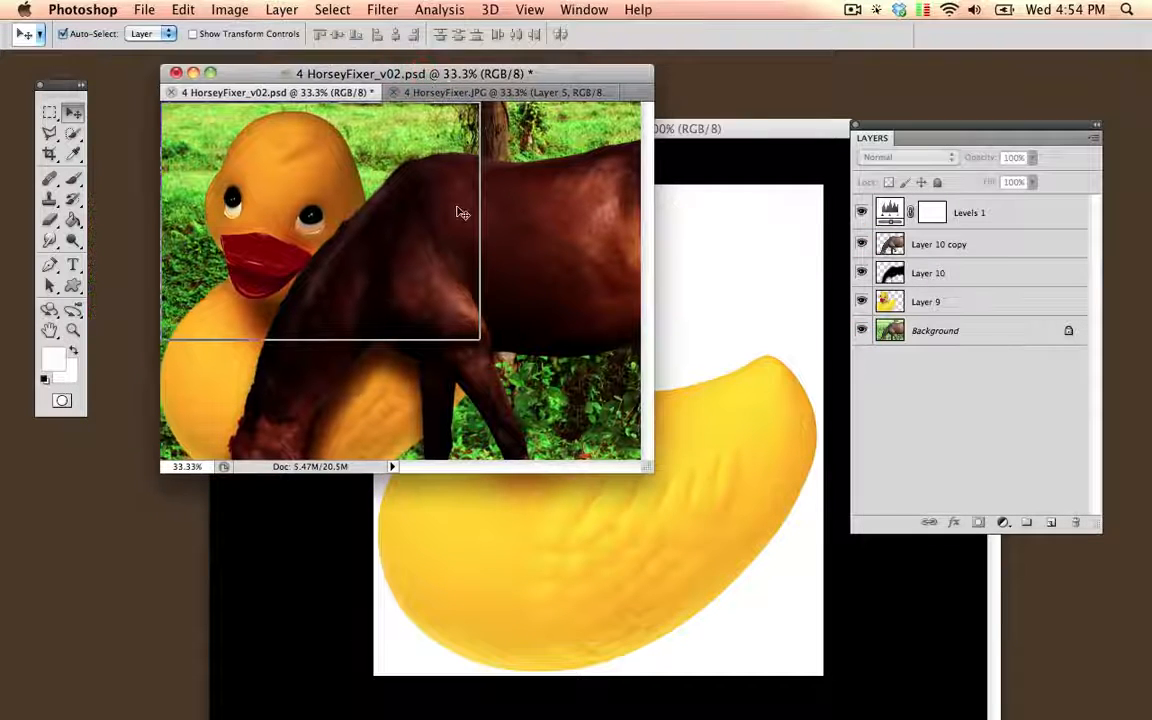
Step: Set up saving 4 HorseyFixer_v02 as a TIFF copy without layers, and cancel the save
{"action": "left_click", "coordinate": [144, 9]}
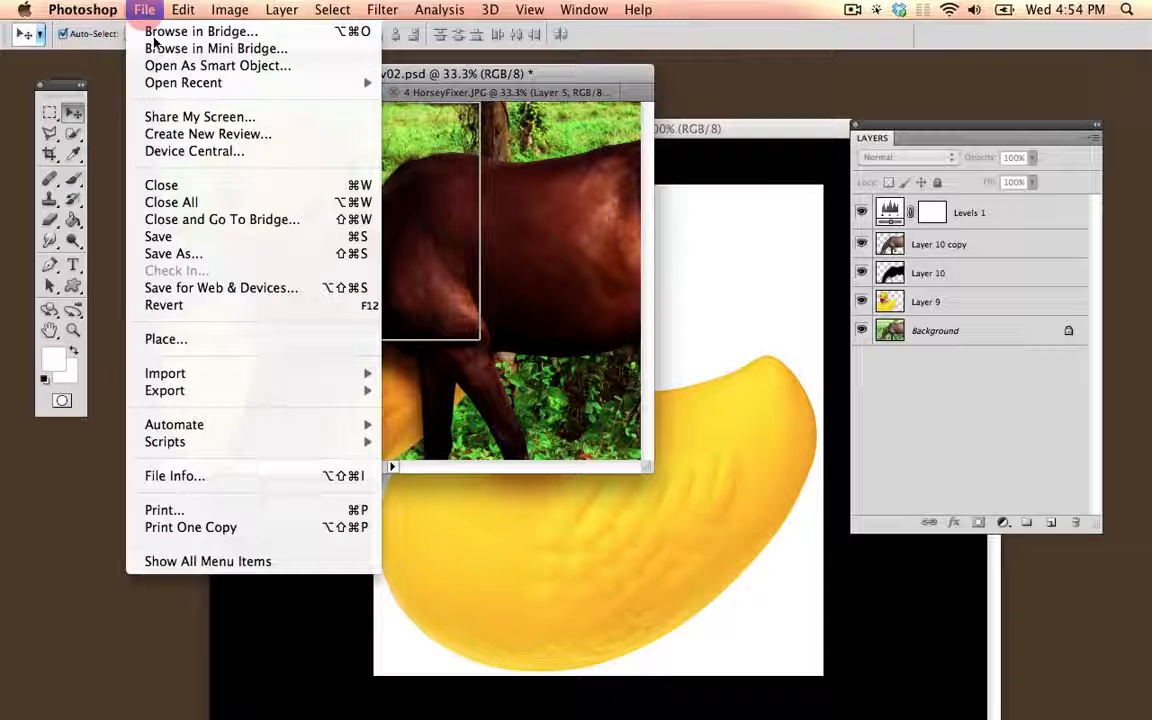
{"action": "left_click", "coordinate": [222, 252]}
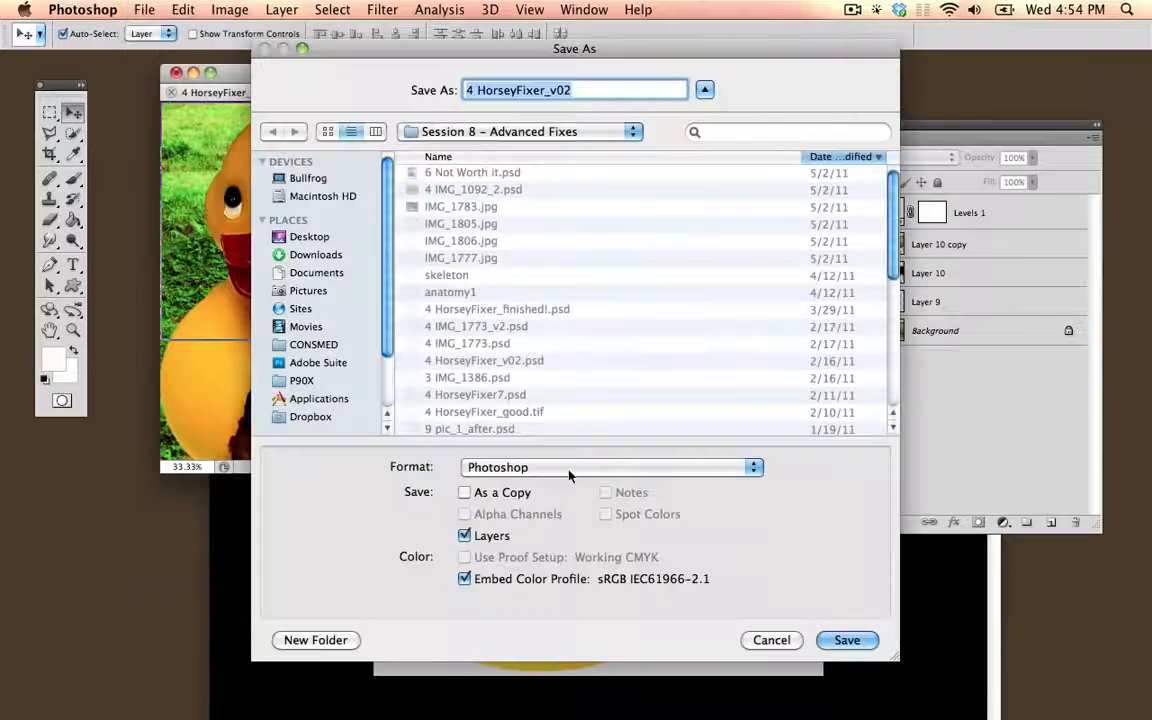
{"action": "left_click", "coordinate": [604, 467]}
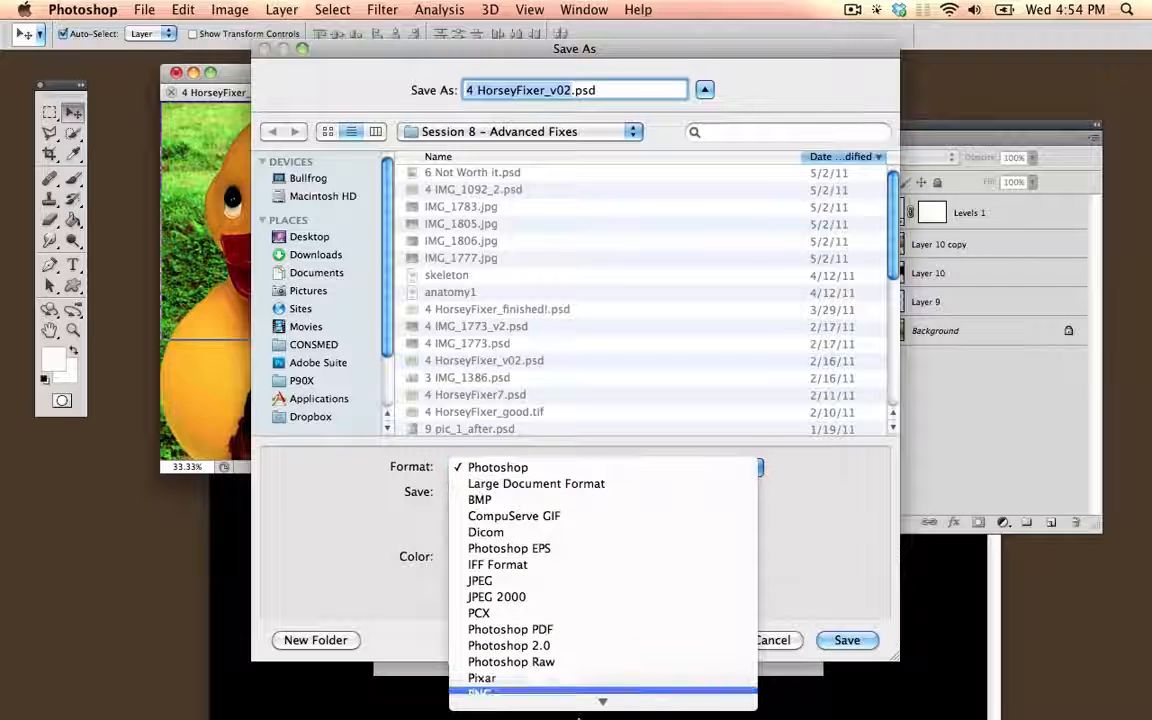
{"action": "left_click", "coordinate": [563, 659]}
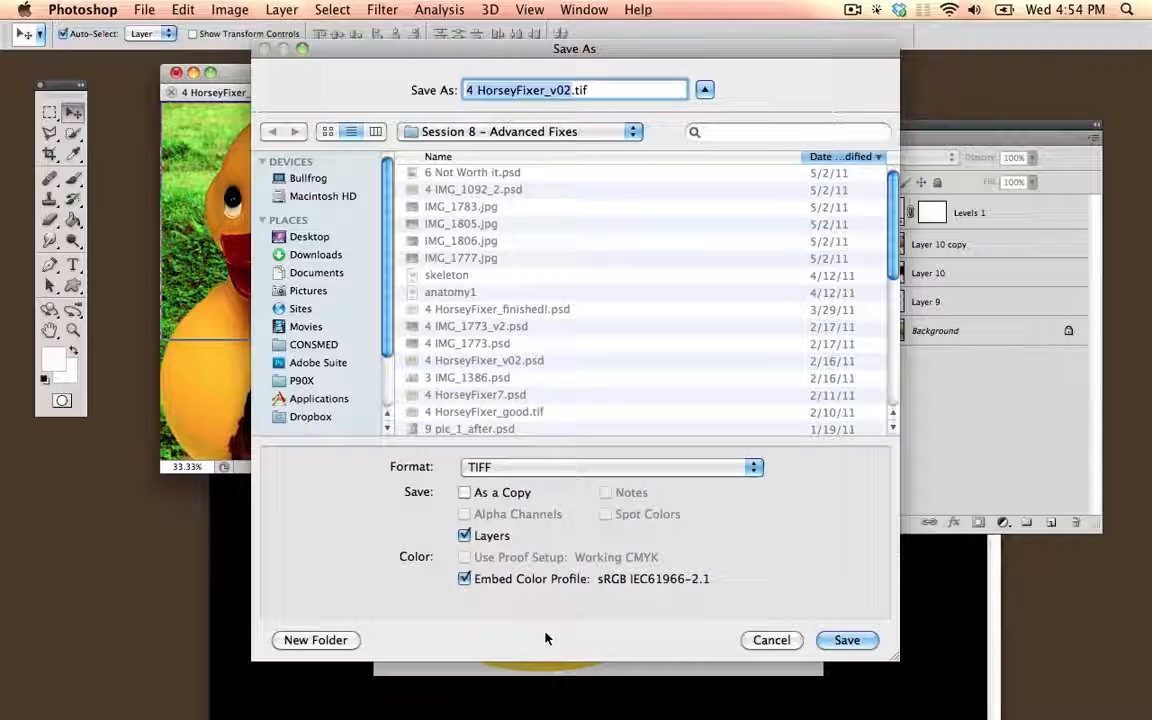
{"action": "left_click", "coordinate": [465, 536]}
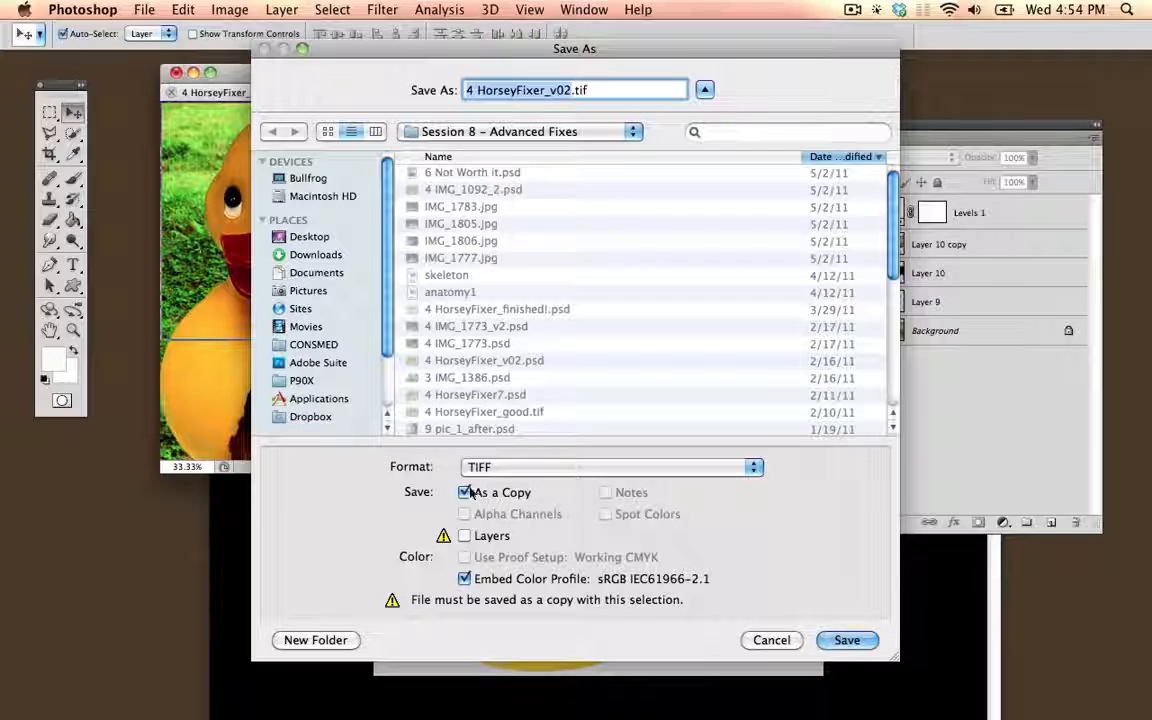
{"action": "left_click", "coordinate": [794, 645]}
{"action": "left_click", "coordinate": [850, 11]}
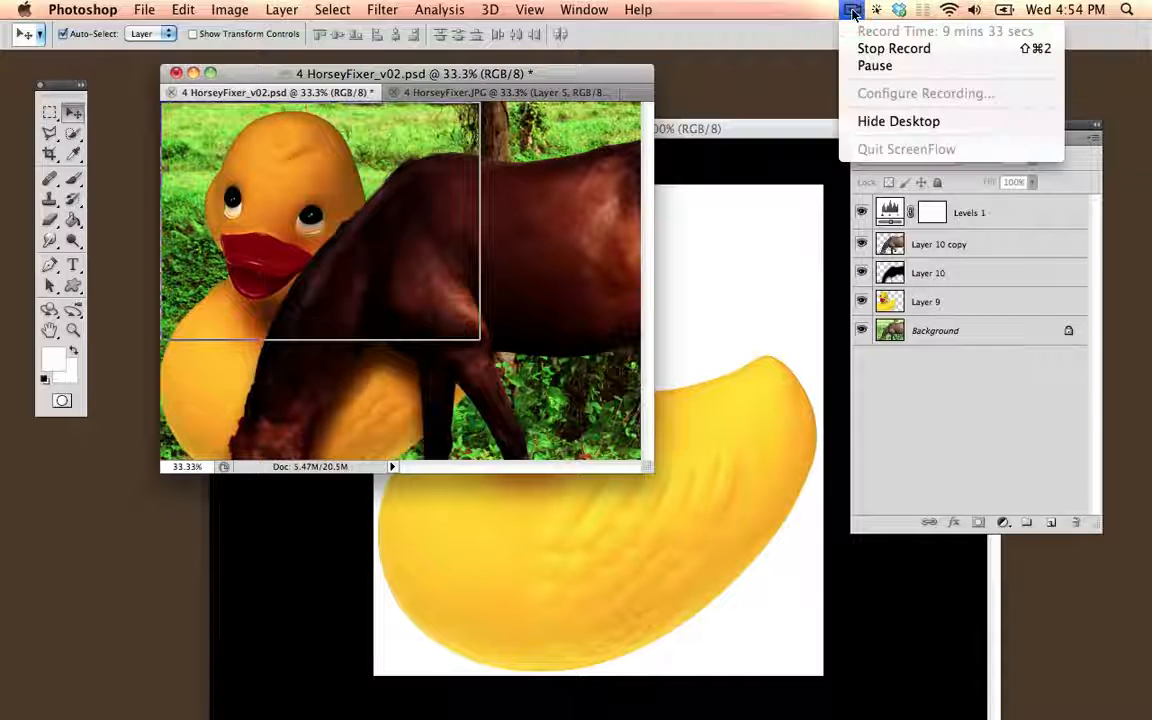
{"action": "left_click", "coordinate": [850, 11]}
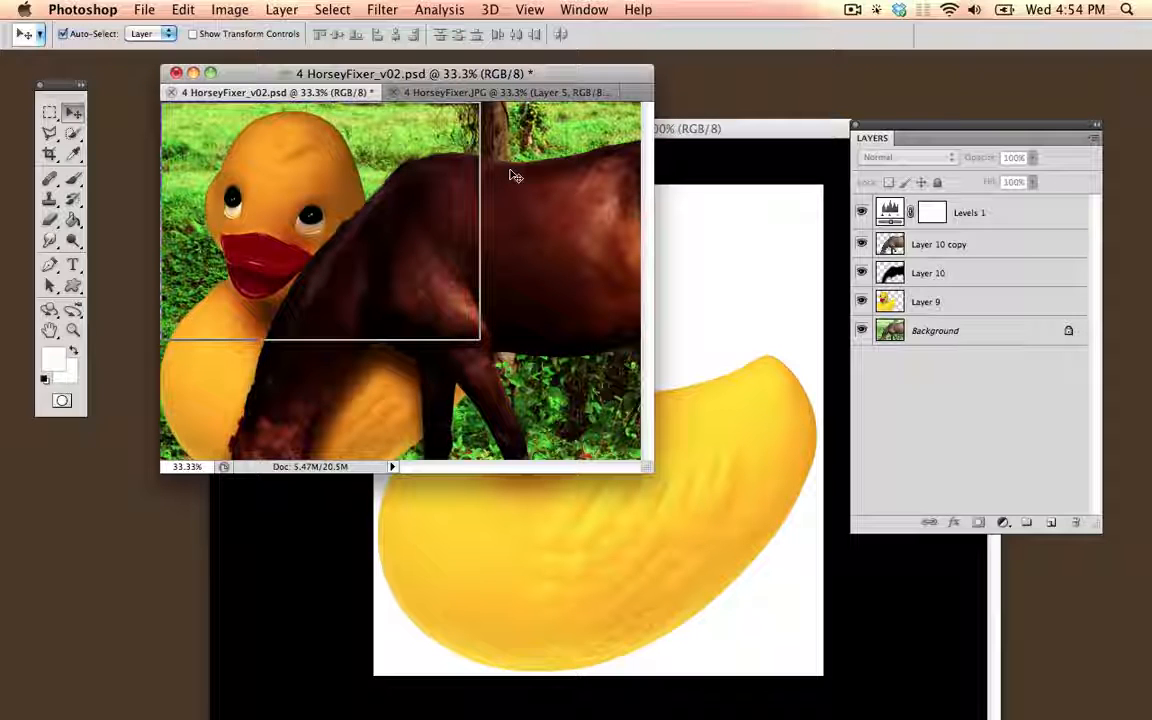